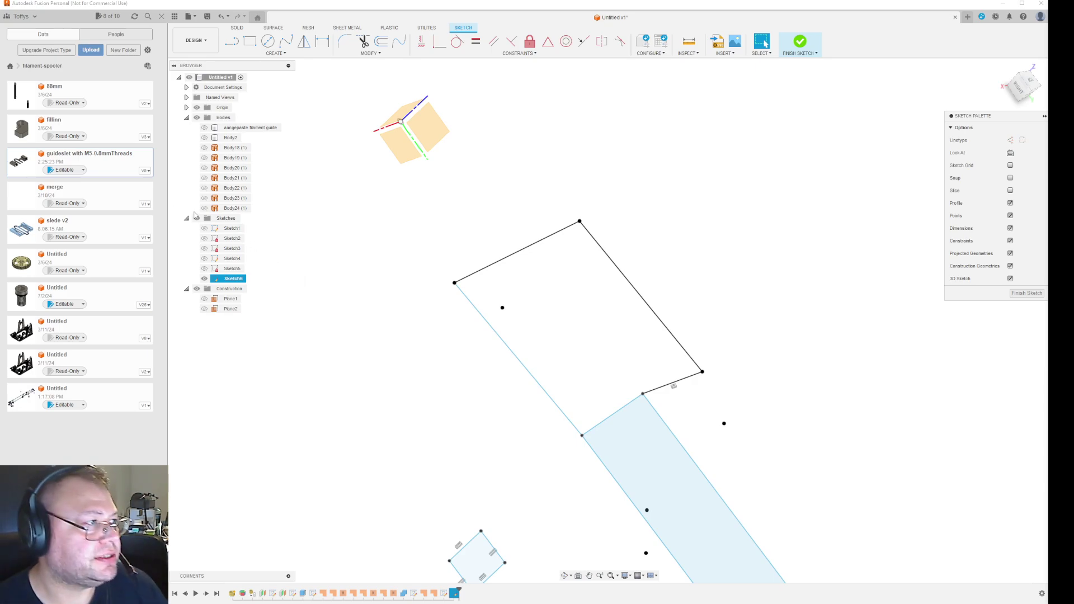
Show the aangepaste filament guide body and inspect where the Sketch6 lines and points meet its edges
left_click(204, 127)
scroll(560, 335, "down", 6)
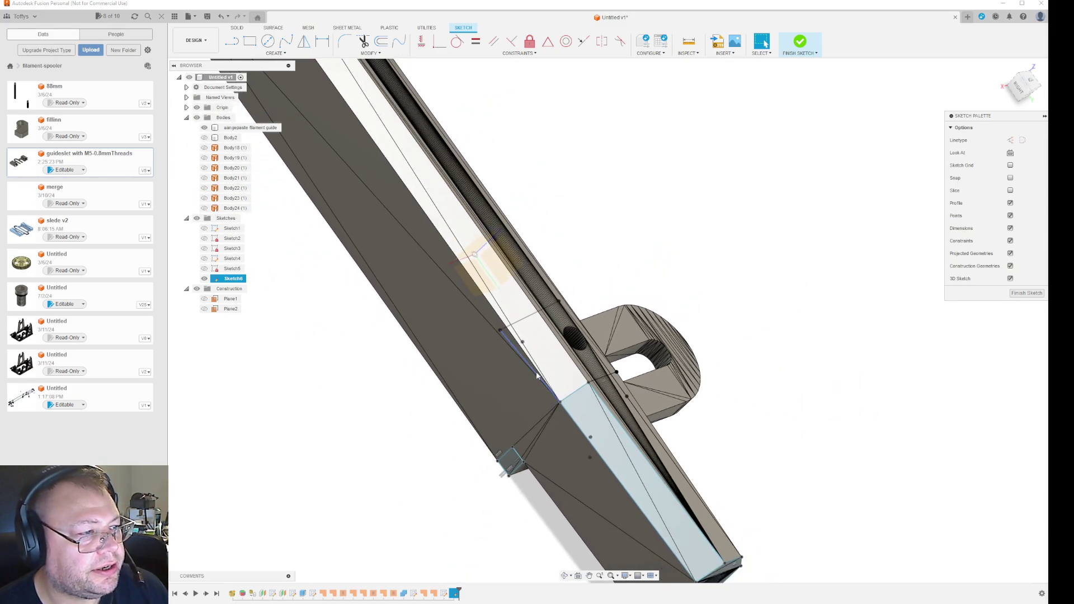
mouse_move(700, 380)
middle_mouse_down("shift")
mouse_move(707, 386)
mouse_move(674, 391)
mouse_move(691, 388)
middle_mouse_up("shift")
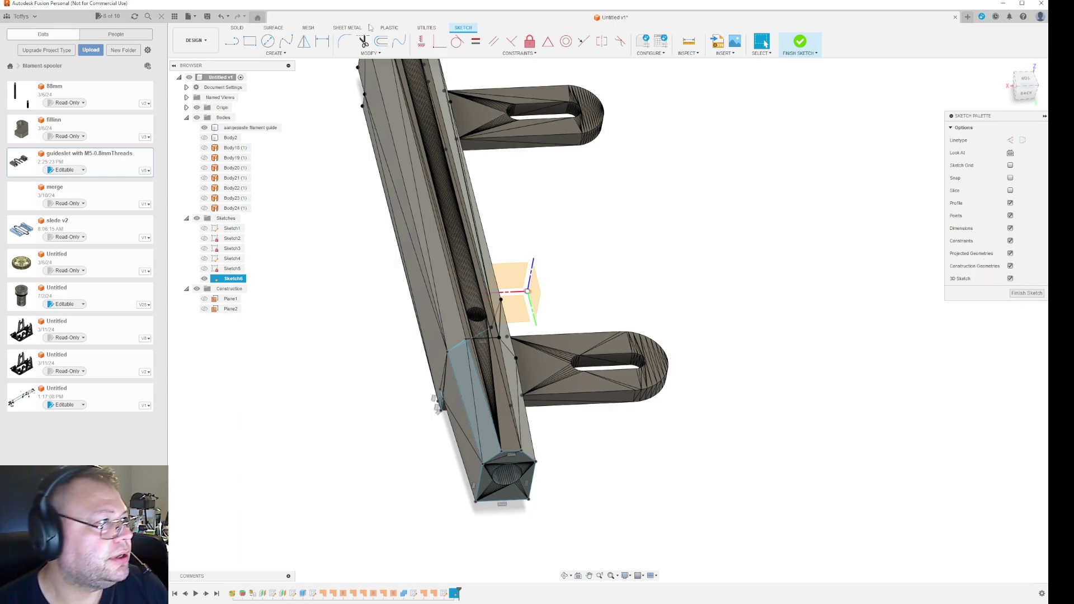
Place a sketch point on the guide's edge vertex beside the slotted lug nearest its open end
left_click(276, 53)
left_click(272, 142)
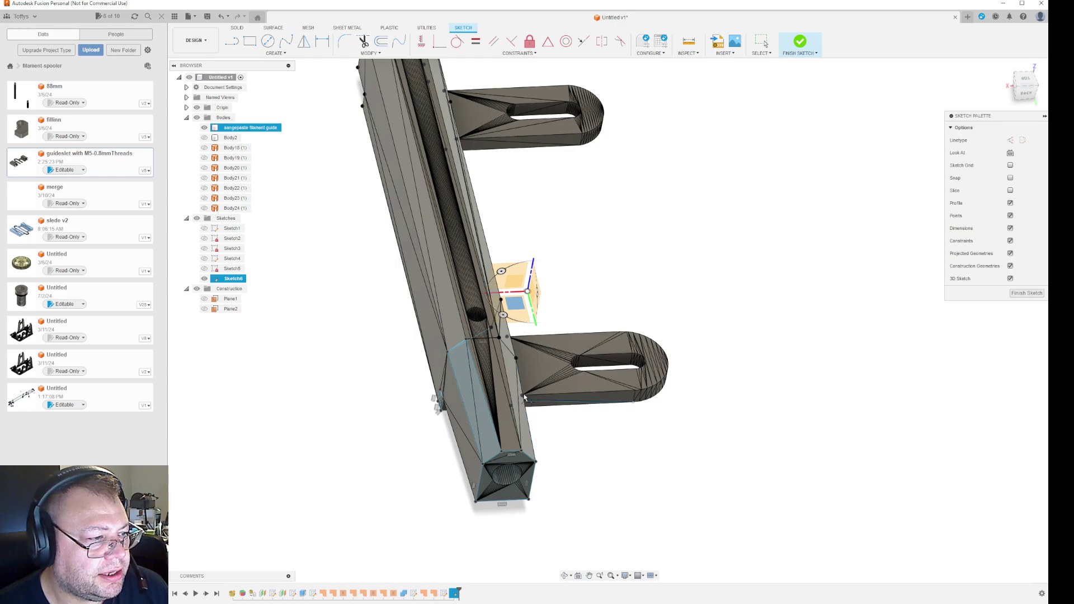
scroll(592, 451, "down", 2)
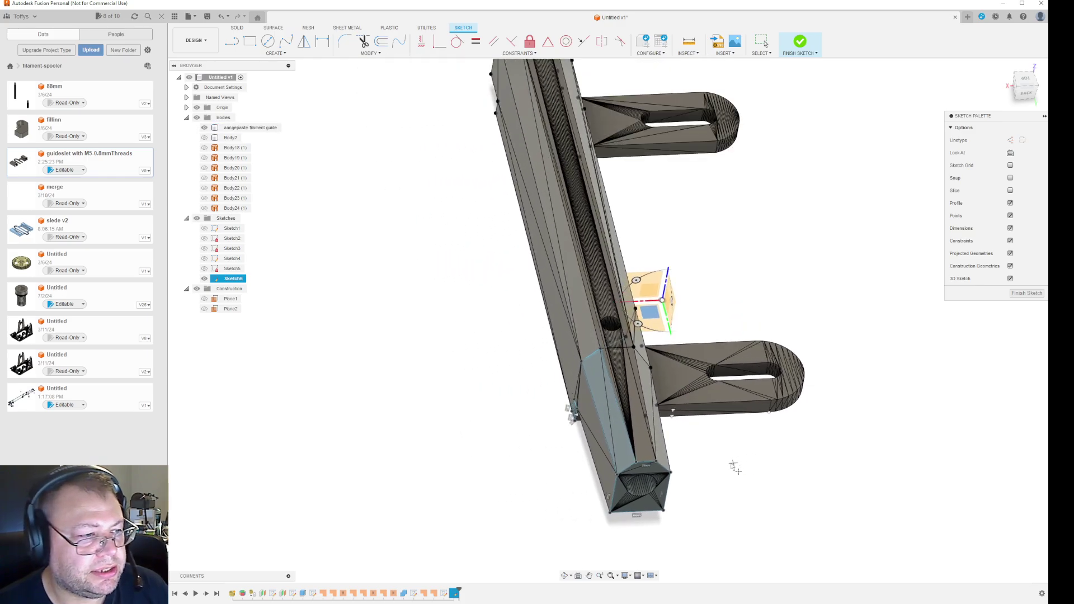
scroll(693, 464, "up", 5)
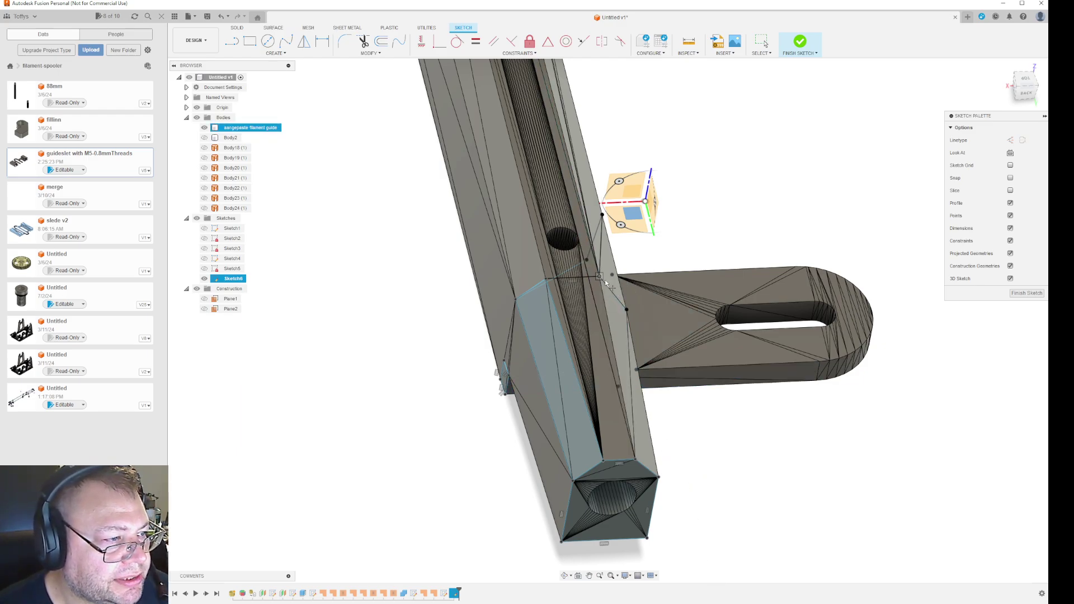
left_click(626, 312)
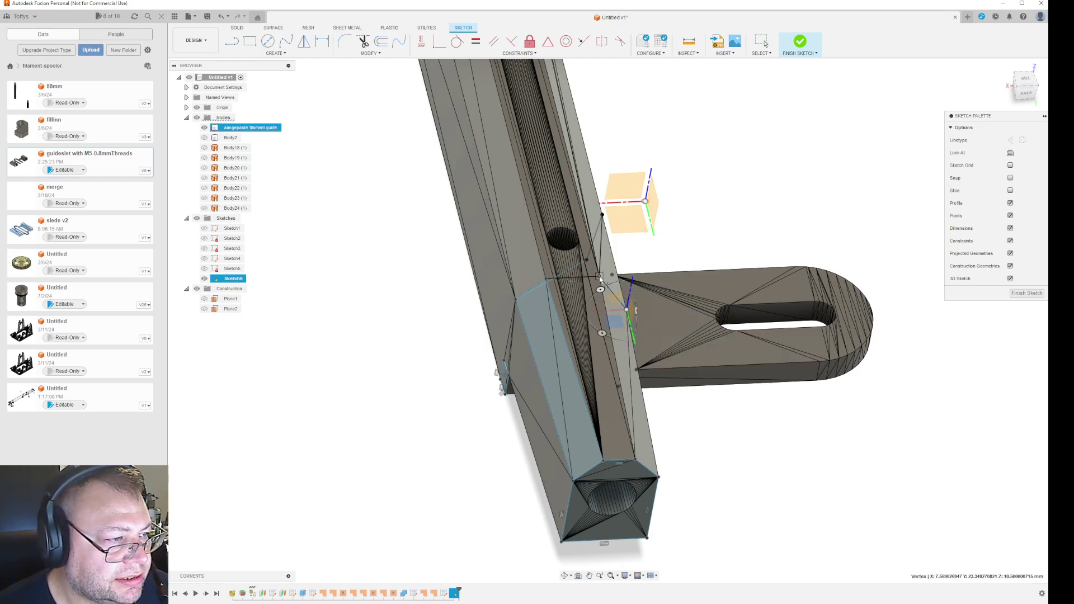
key("Escape")
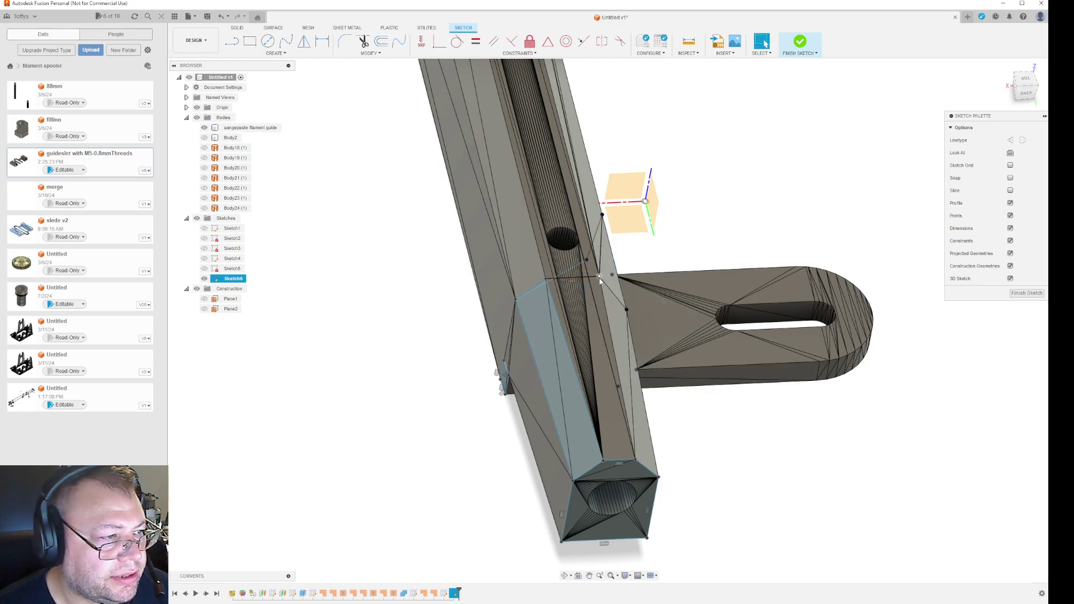
left_click(600, 278)
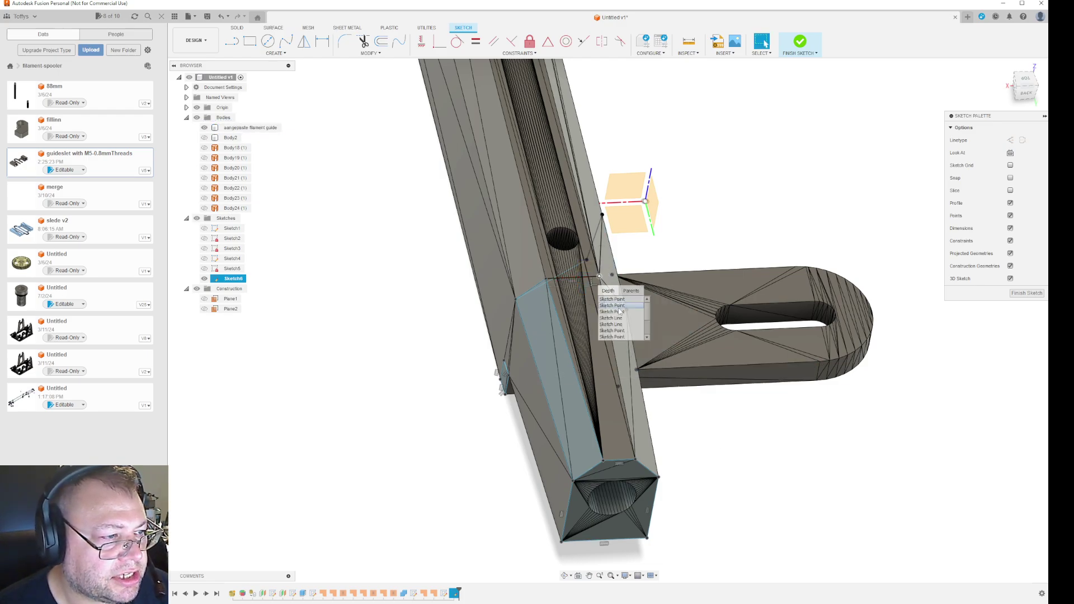
left_click(751, 414)
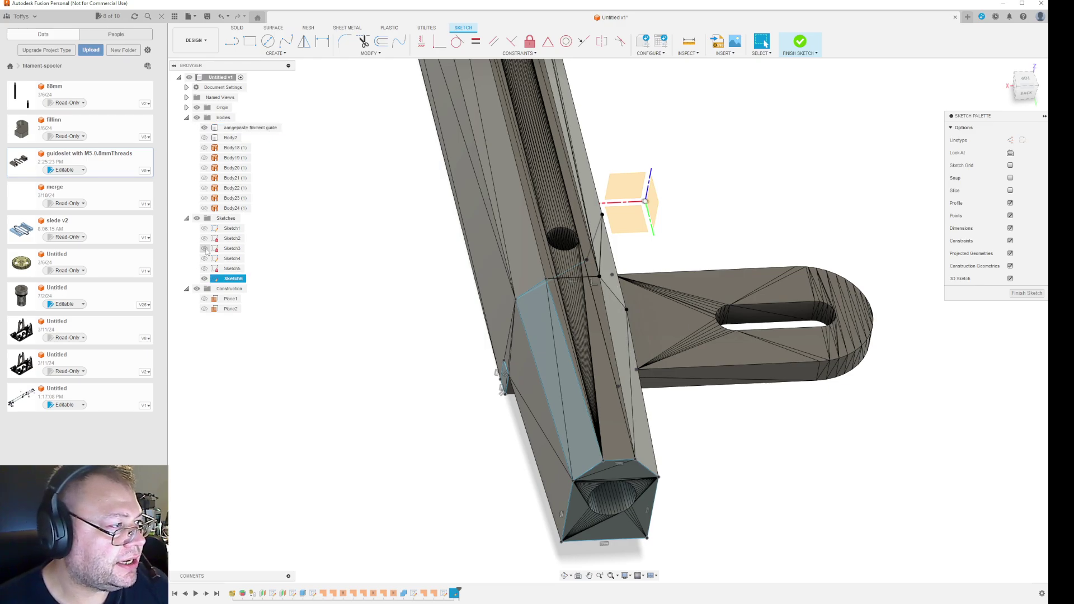
Hide the aangepaste filament guide body and show Sketch2, Sketch3, Sketch4 and Sketch5 alongside the active sketch
left_click(204, 128)
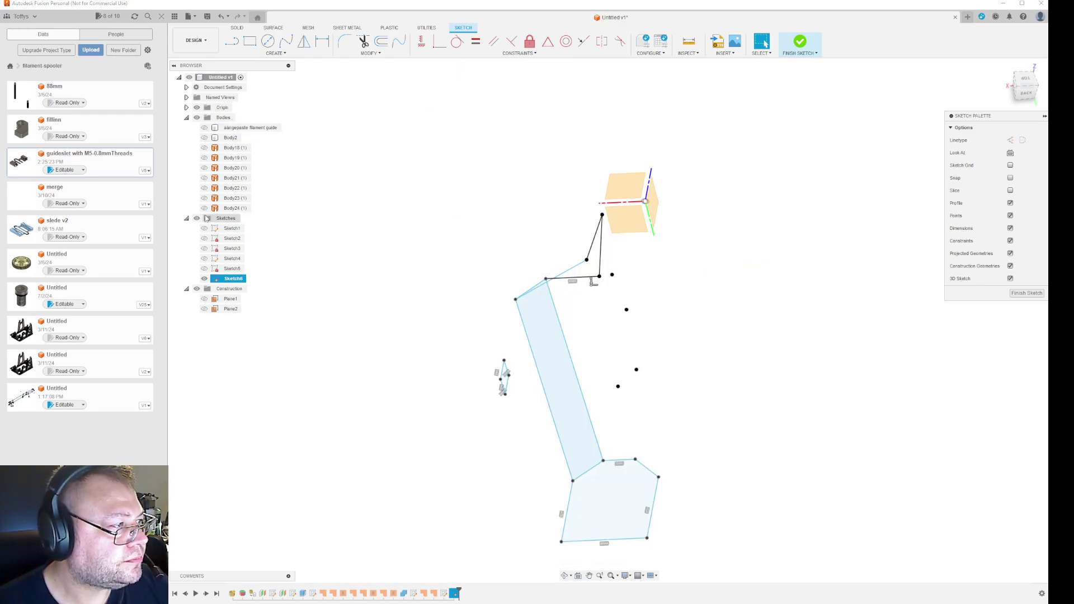
left_click(204, 239)
left_click(204, 249)
left_click(205, 259)
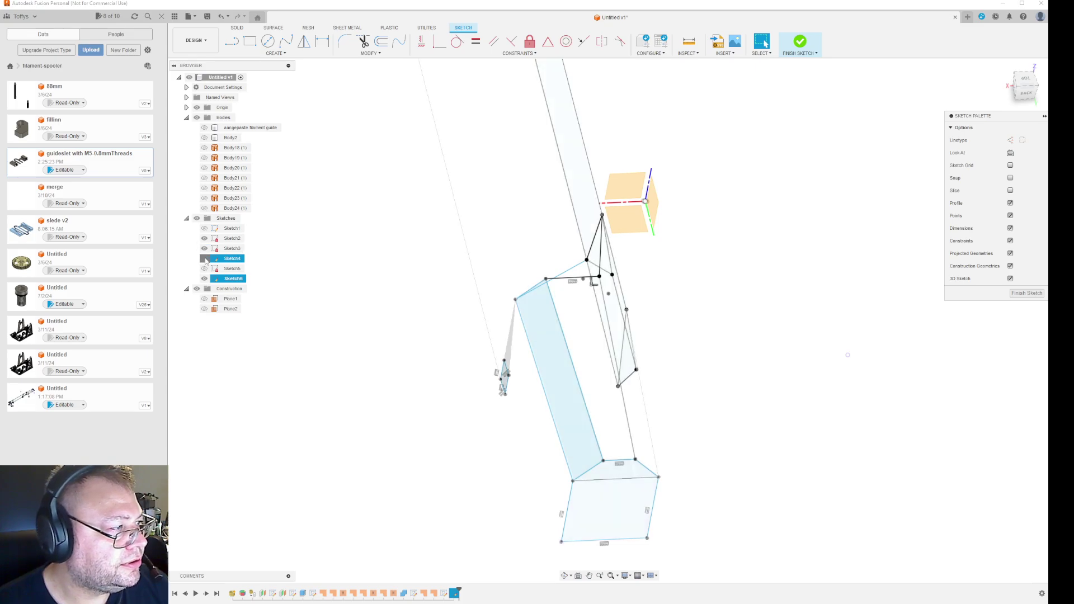
left_click(204, 268)
mouse_move(843, 416)
middle_mouse_down("shift")
mouse_move(832, 391)
mouse_move(806, 388)
mouse_move(847, 379)
mouse_move(814, 399)
mouse_move(817, 373)
mouse_move(840, 403)
mouse_move(826, 404)
middle_mouse_up("shift")
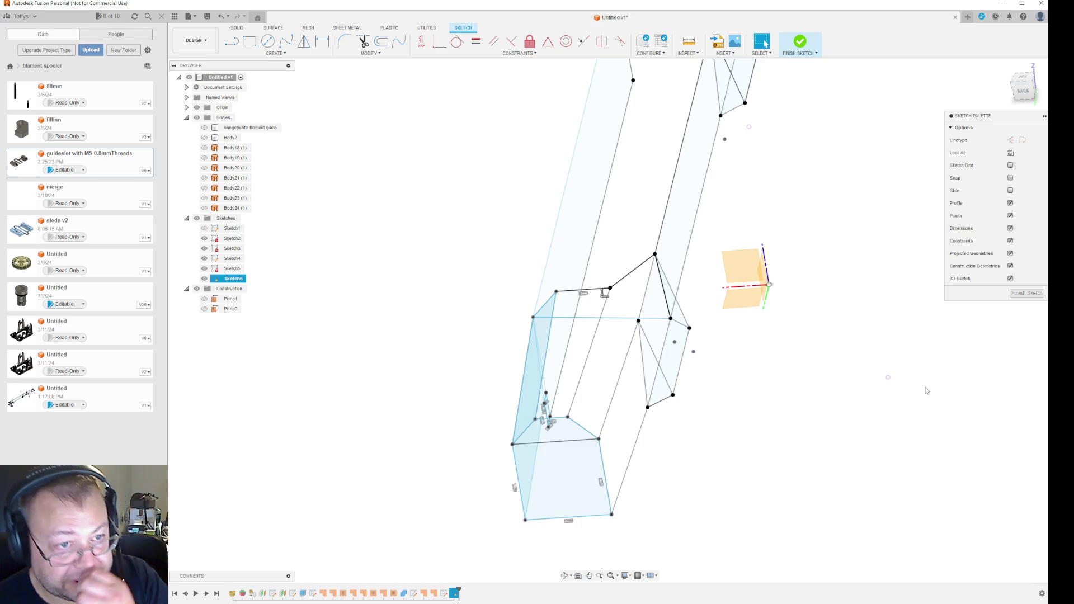
left_click(1011, 280)
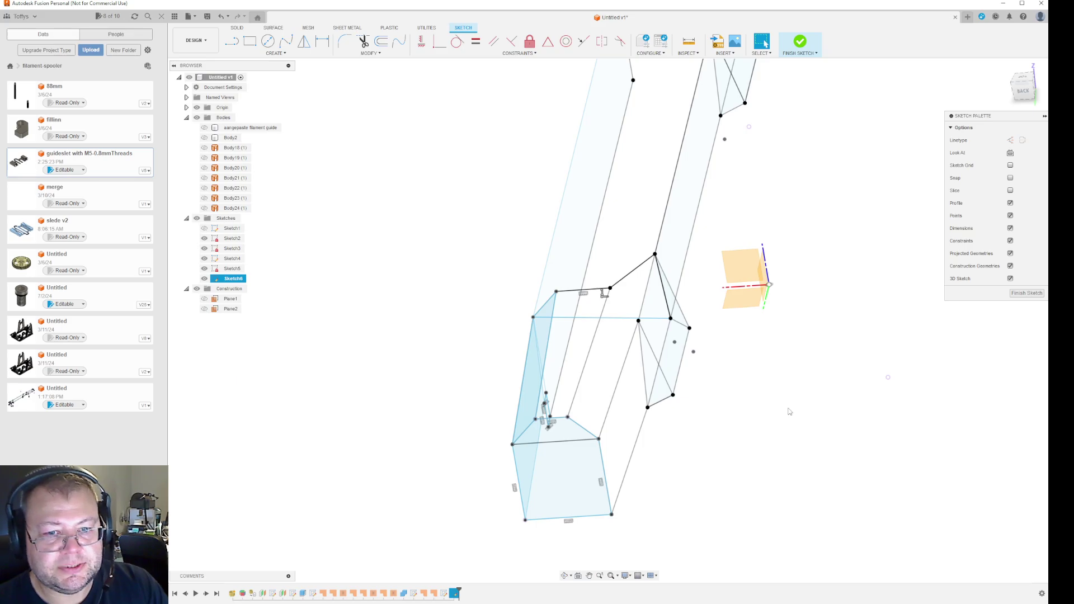
mouse_move(813, 406)
middle_mouse_down("shift")
mouse_move(805, 386)
mouse_move(820, 393)
middle_mouse_up("shift")
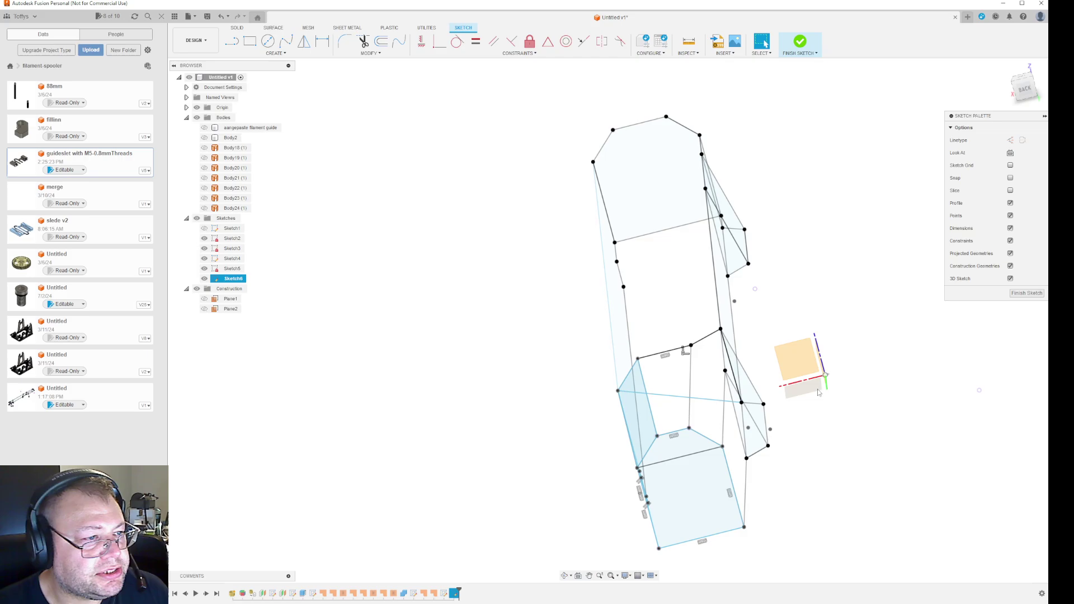
left_click(205, 248)
left_click(205, 249)
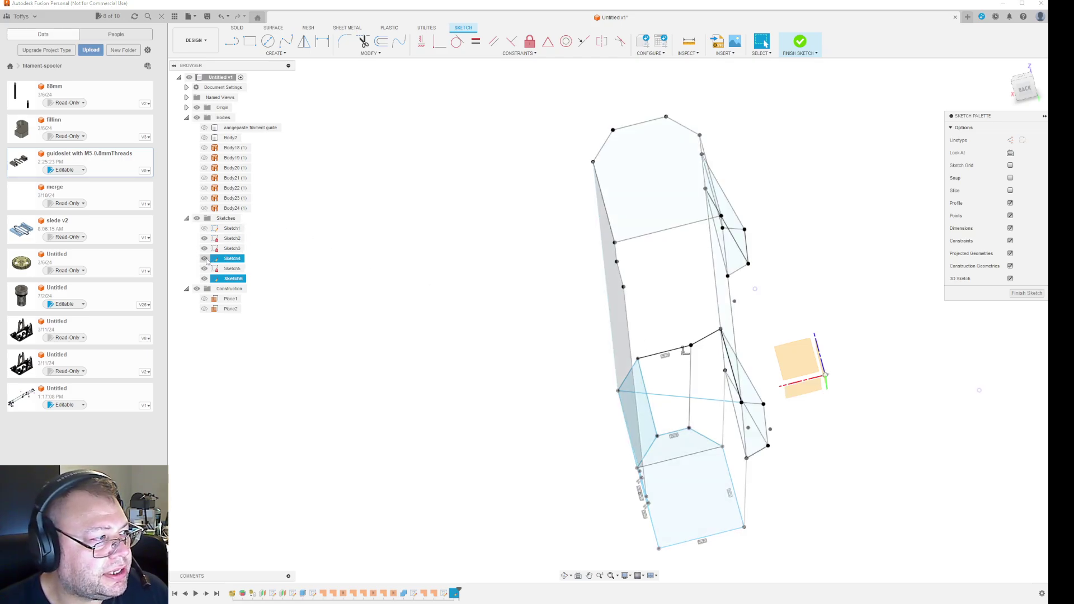
left_click(205, 258)
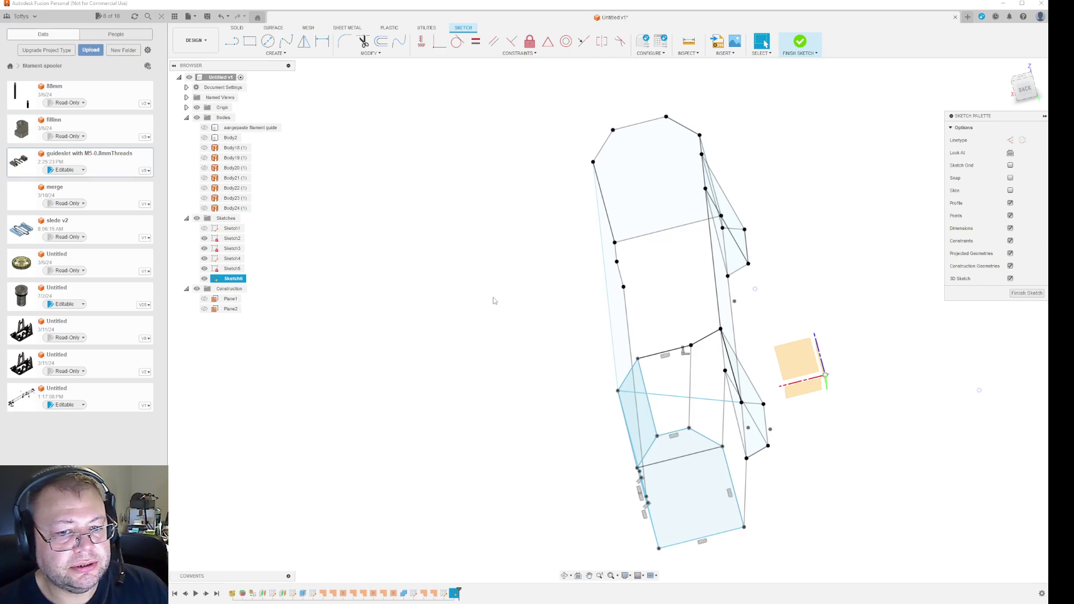
Place sketch points on corner vertices of the side geometry near the two triangular lug profiles
left_click(279, 54)
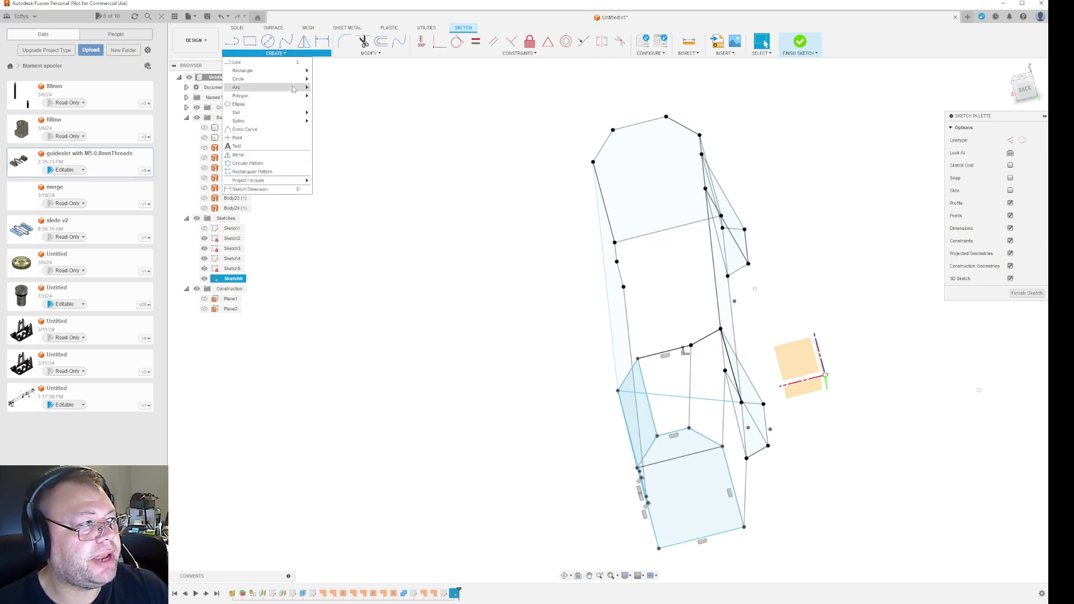
left_click(267, 138)
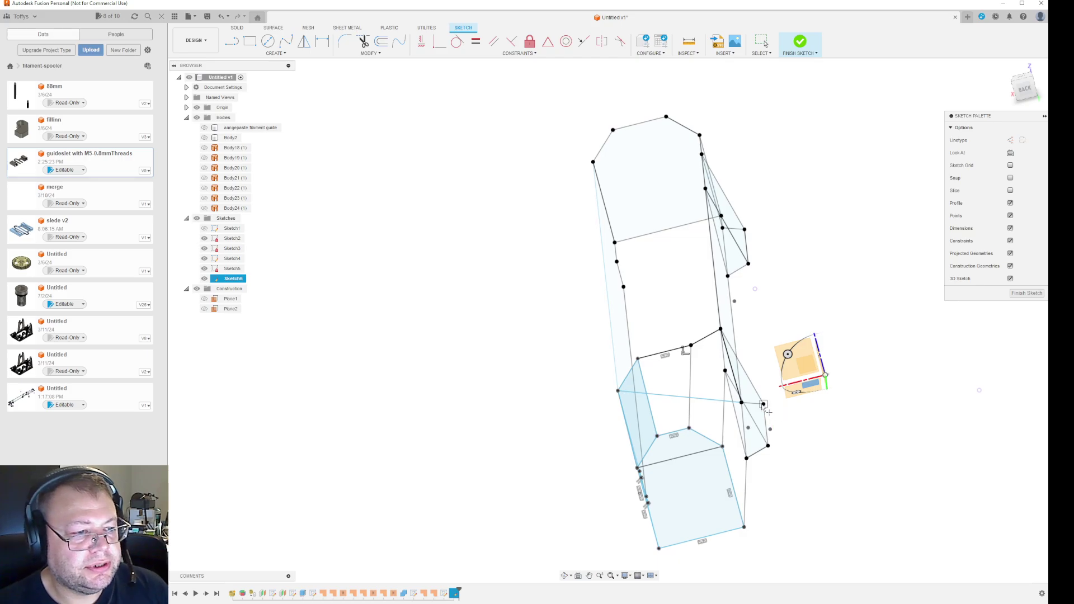
left_click(725, 371)
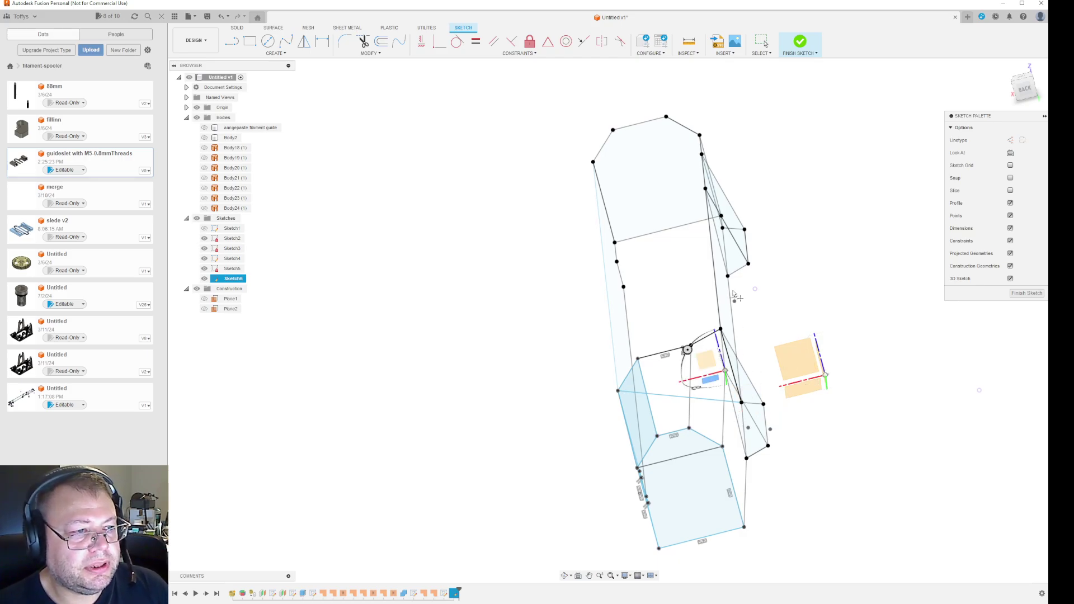
left_click(727, 276)
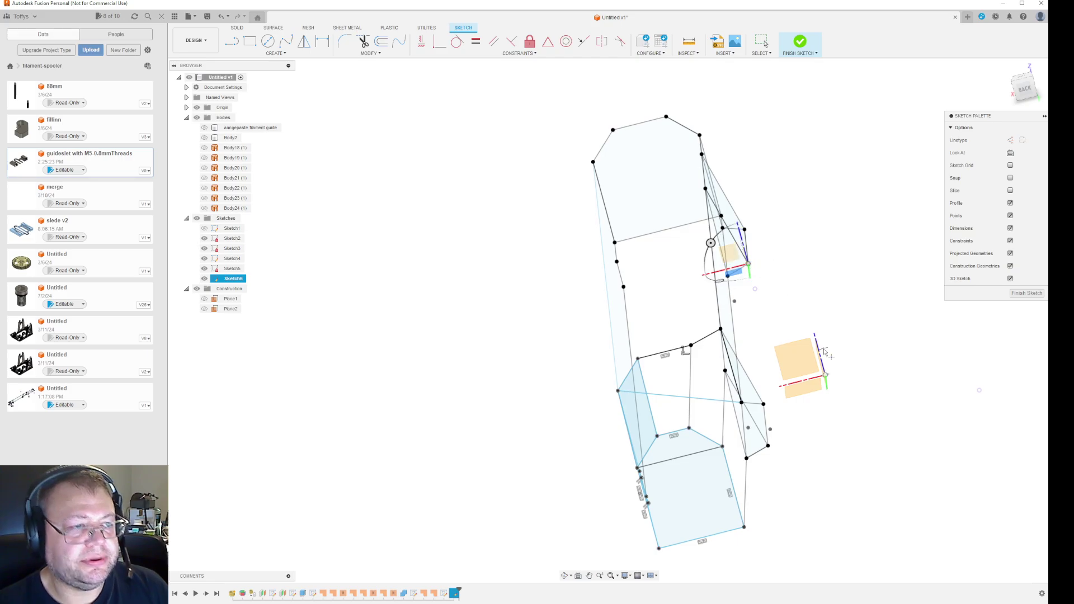
key("Escape")
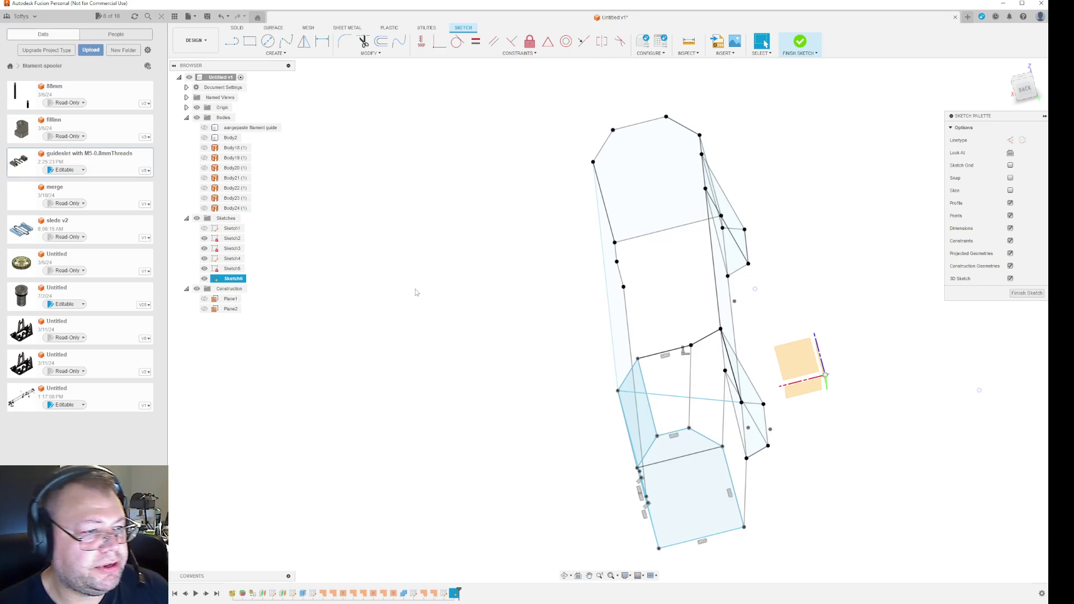
Hide the reference sketches so that only Sketch6 remains displayed
left_click(204, 248)
left_click(204, 258)
left_click(204, 269)
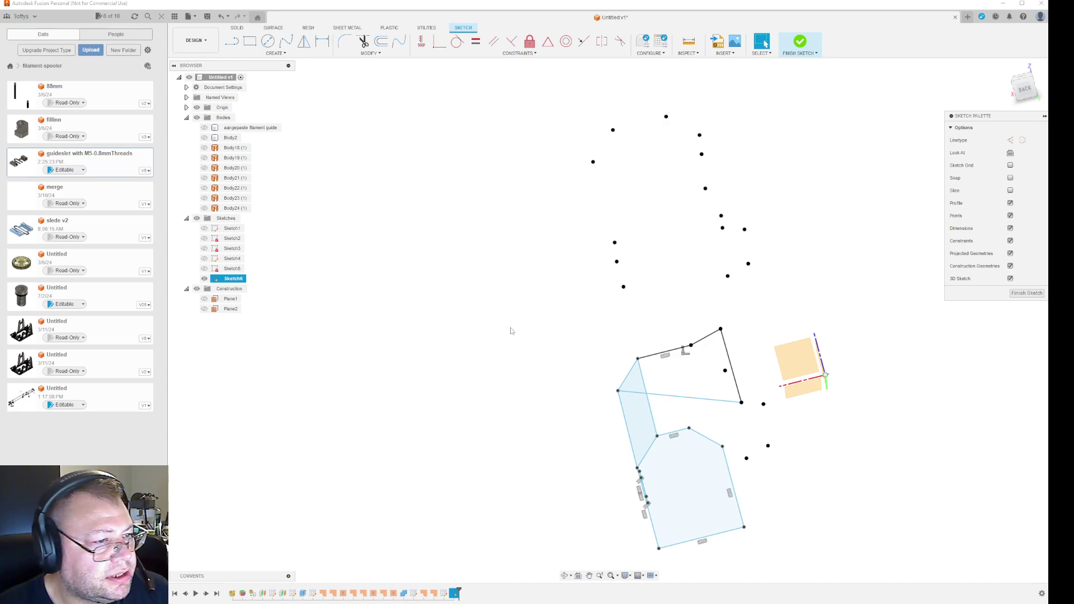
mouse_move(501, 366)
middle_mouse_down("shift")
mouse_move(528, 341)
mouse_move(504, 353)
mouse_move(509, 345)
mouse_move(528, 349)
mouse_move(503, 362)
mouse_move(514, 361)
mouse_move(463, 285)
middle_mouse_up("shift")
key("Escape")
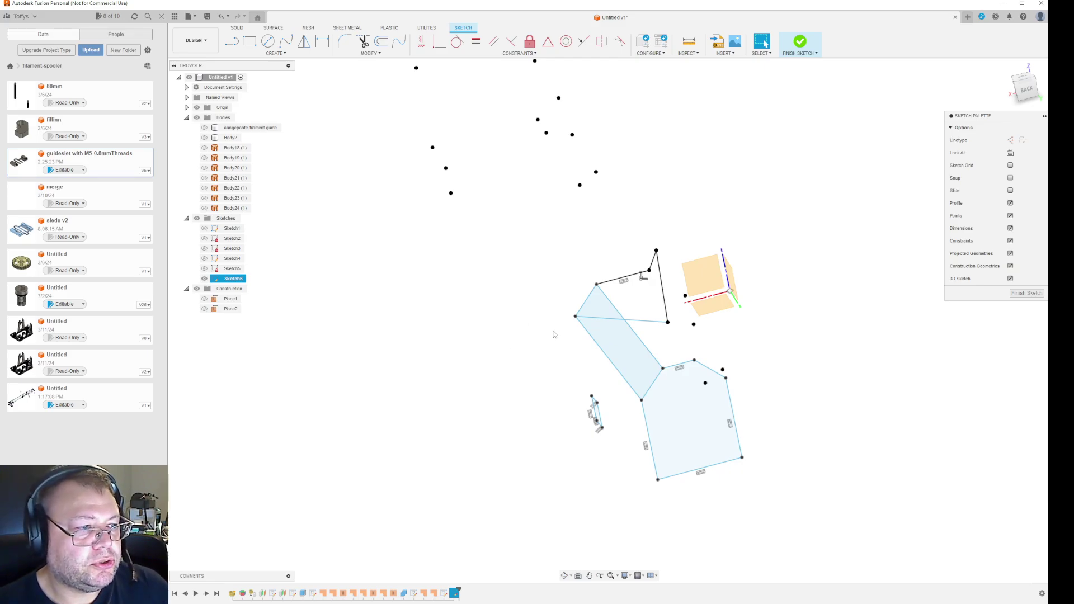
Delete the four loose Sketch6 lines connecting the corner points beyond the upper end of the long rectangular profile
mouse_move(555, 335)
middle_mouse_down("shift")
mouse_move(561, 324)
mouse_move(572, 353)
mouse_move(586, 355)
middle_mouse_up("shift")
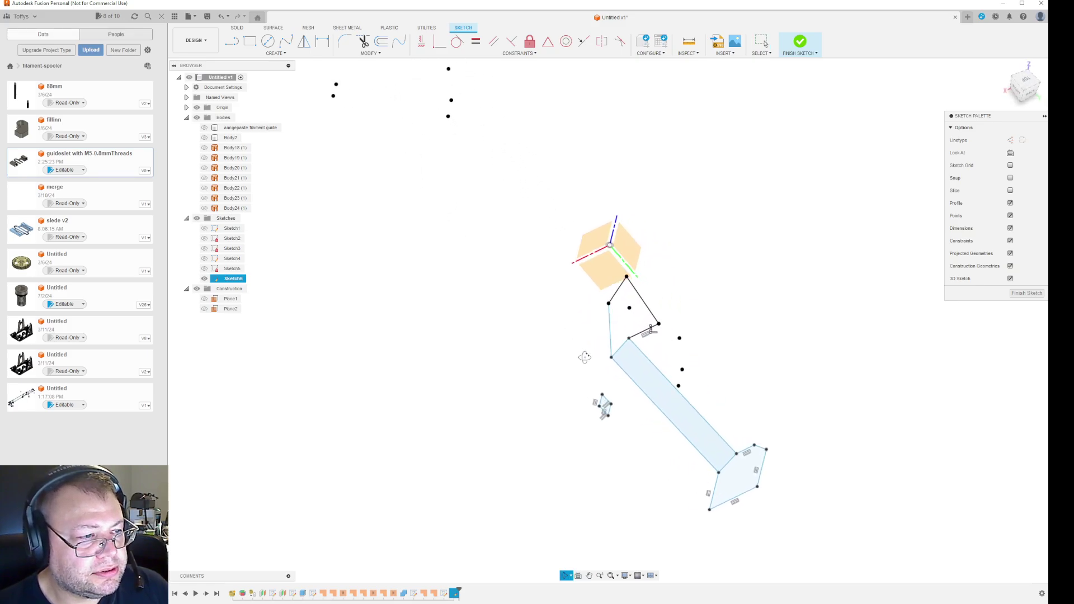
left_click(726, 459)
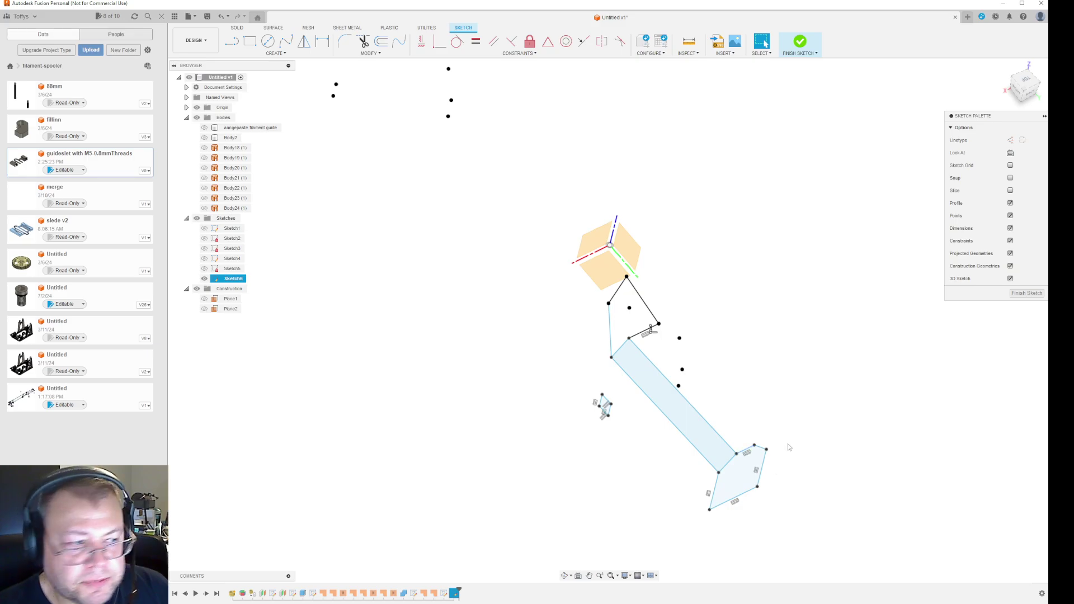
scroll(659, 297, "up", 2)
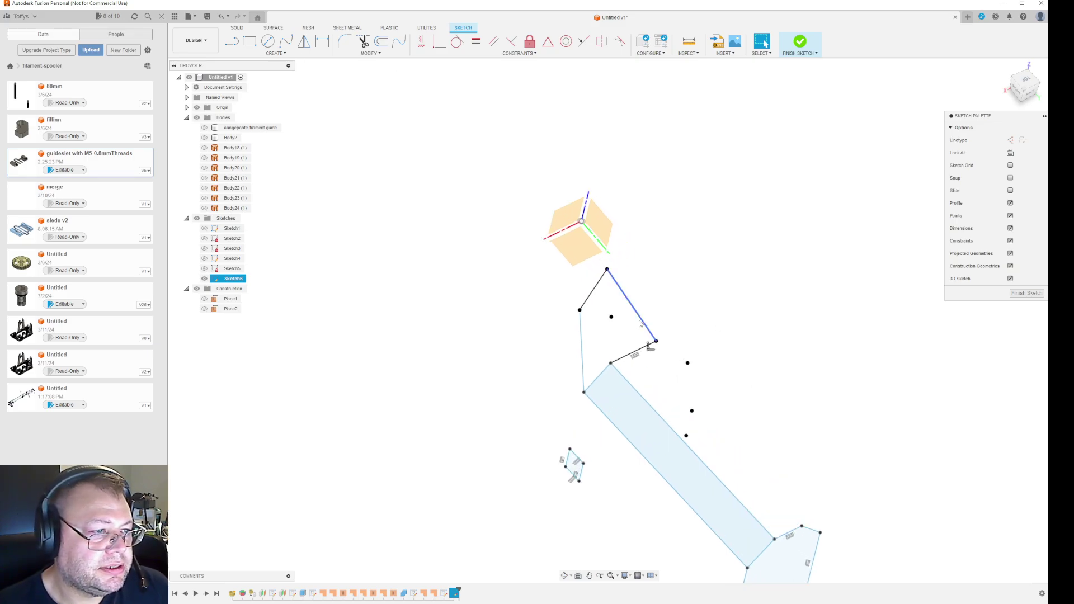
left_click(640, 323)
key("Delete")
left_click(635, 353)
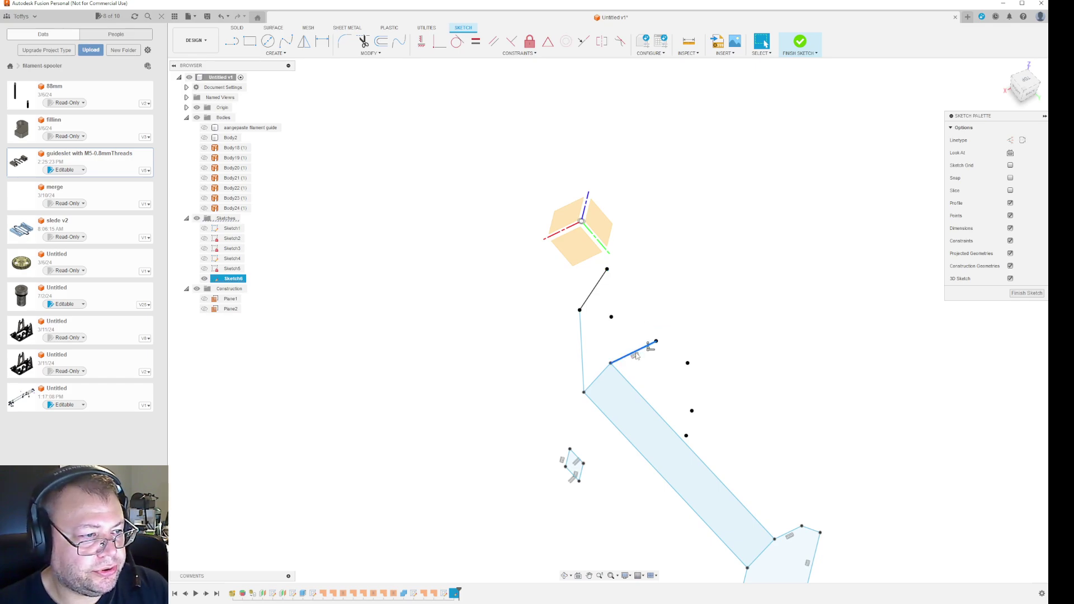
key("Delete")
key("Delete")
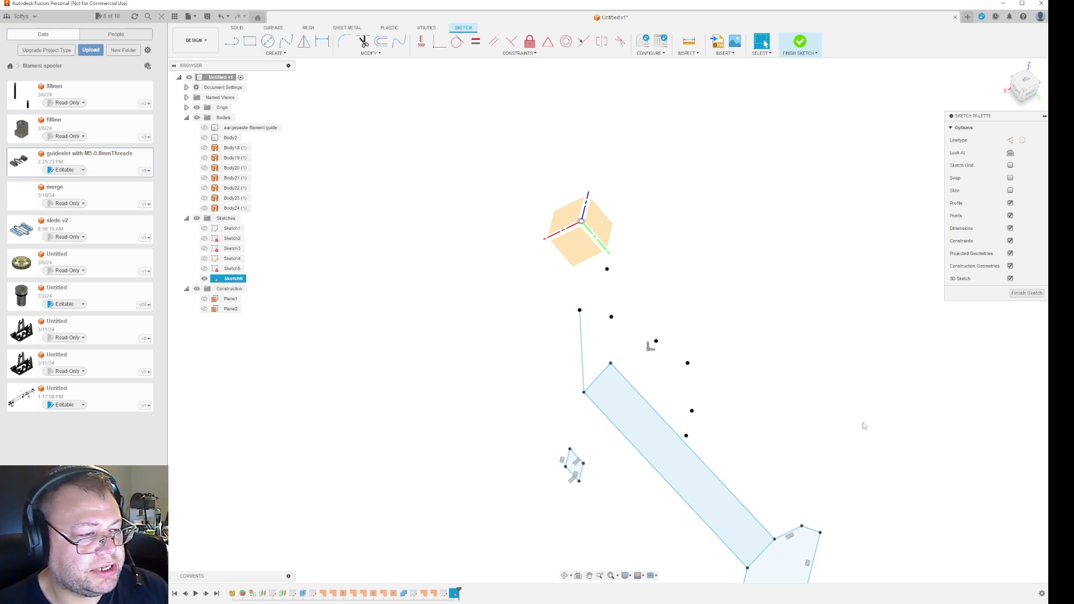
left_click(611, 365)
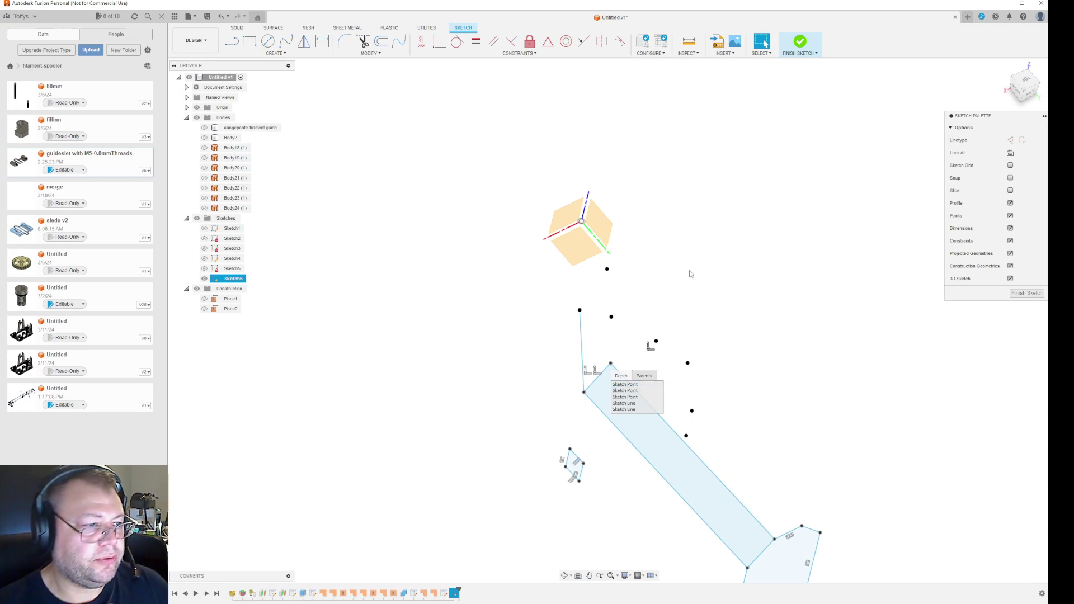
left_click(581, 336)
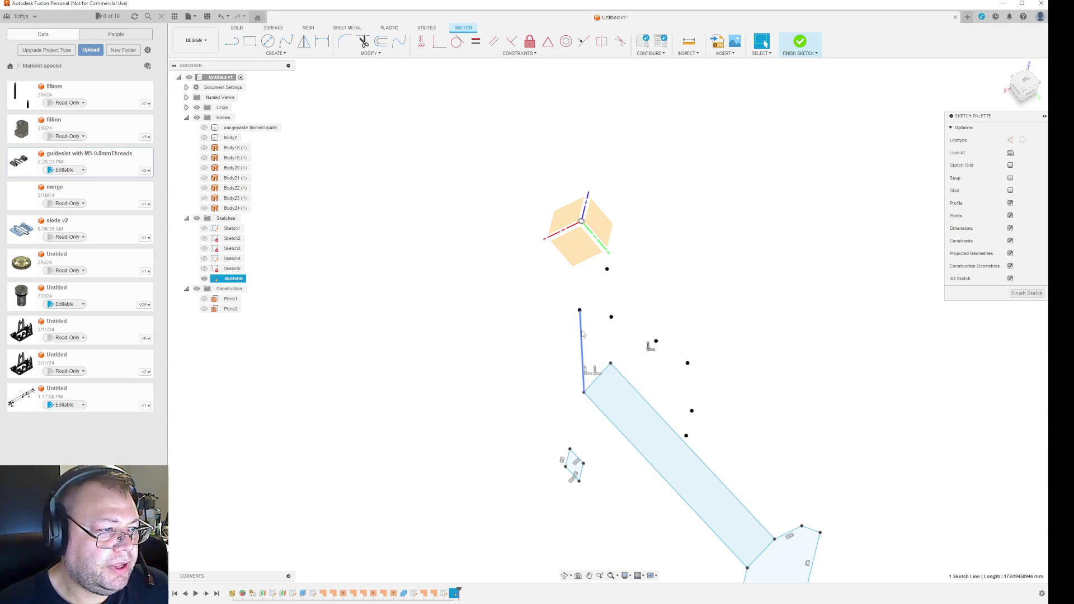
key("Delete")
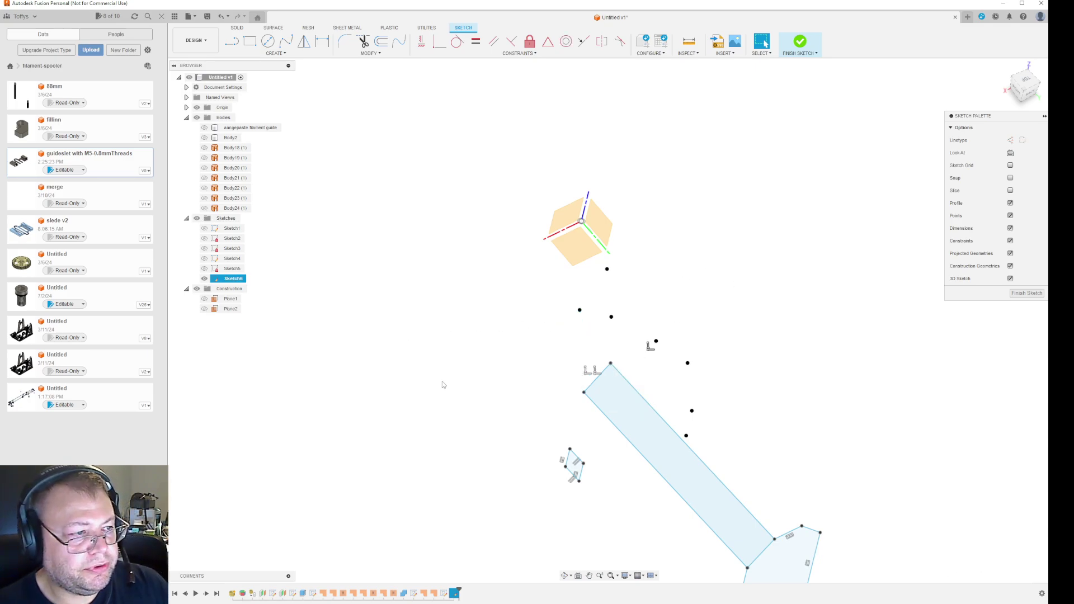
Delete the duplicate sketch points stacked on the three loose corner points beyond the upper end of the long rectangular profile
left_click(580, 311)
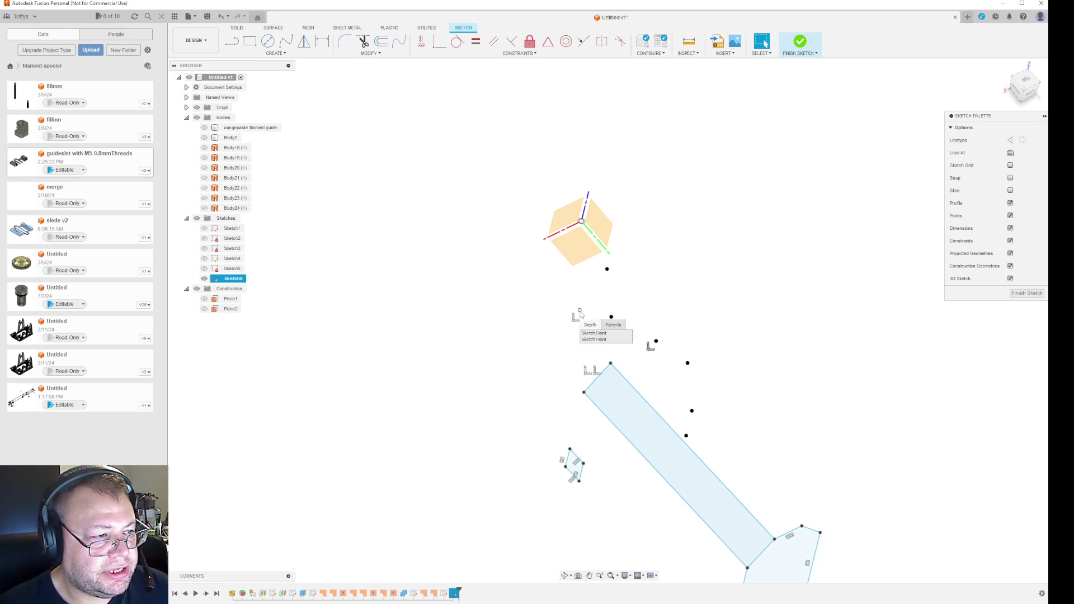
left_click(593, 339)
key("Delete")
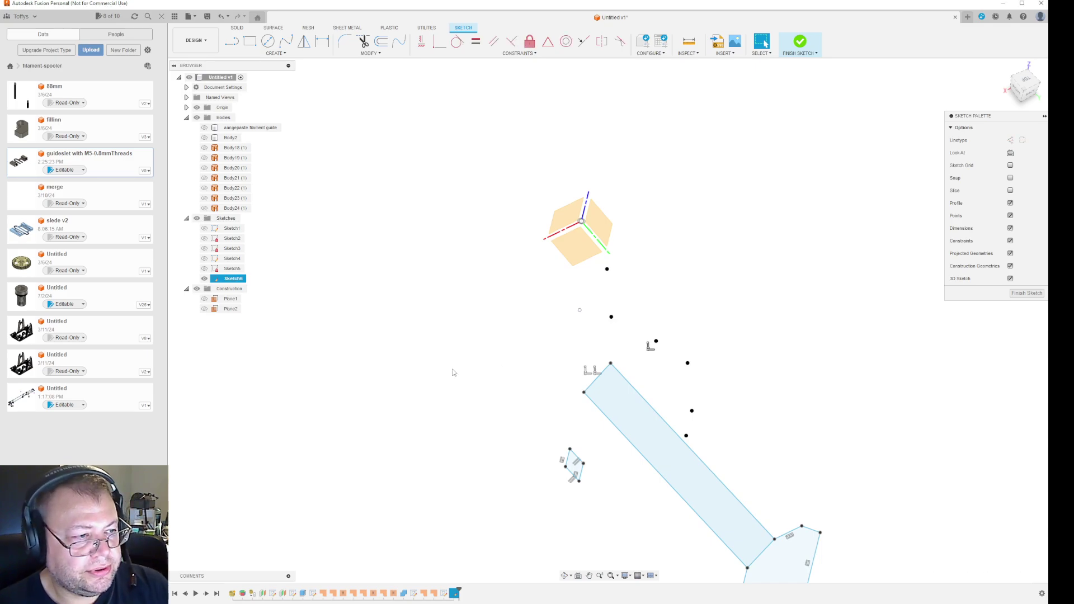
left_click(581, 312)
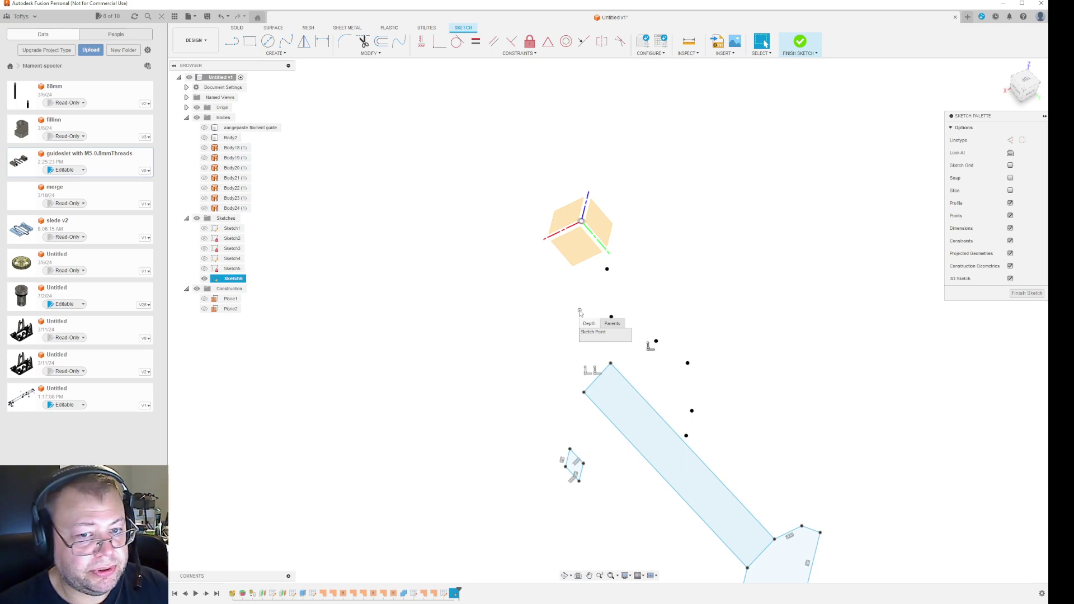
left_click(607, 270)
left_click(616, 301)
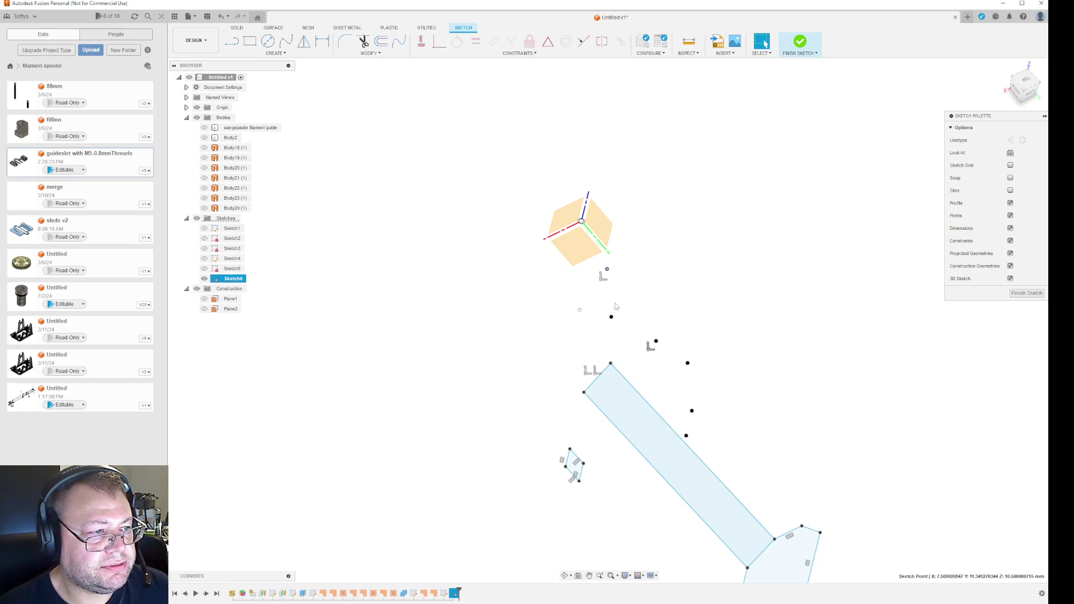
left_click(592, 311)
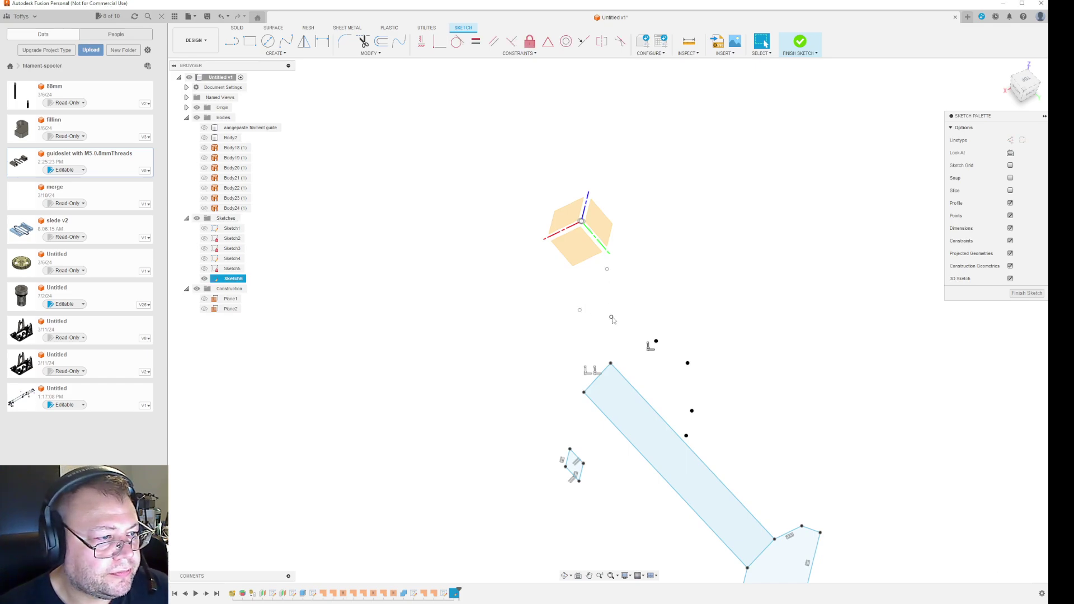
left_click(612, 324)
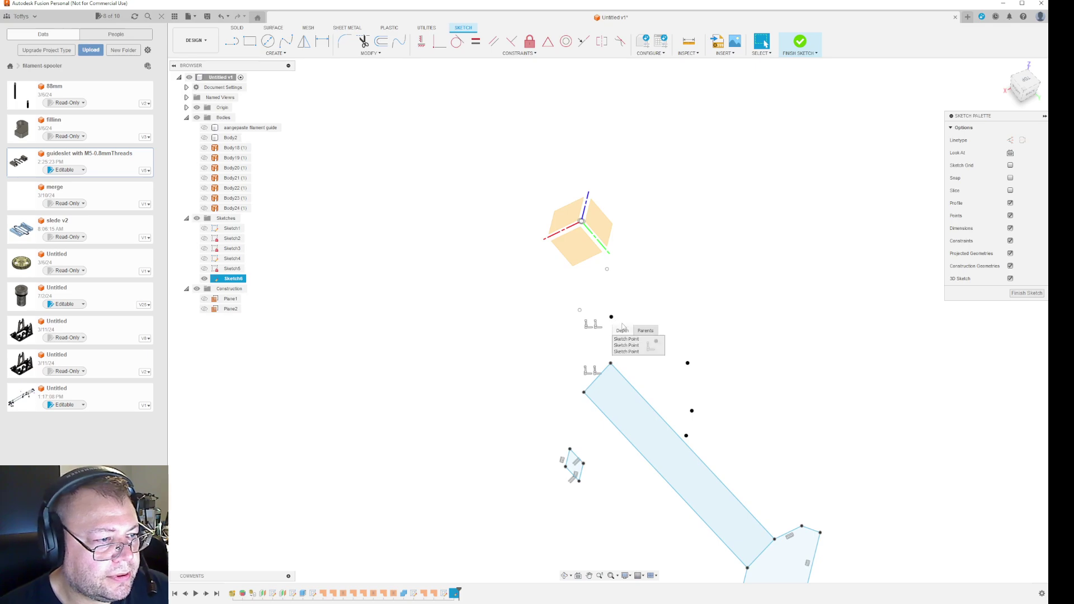
left_click(638, 352)
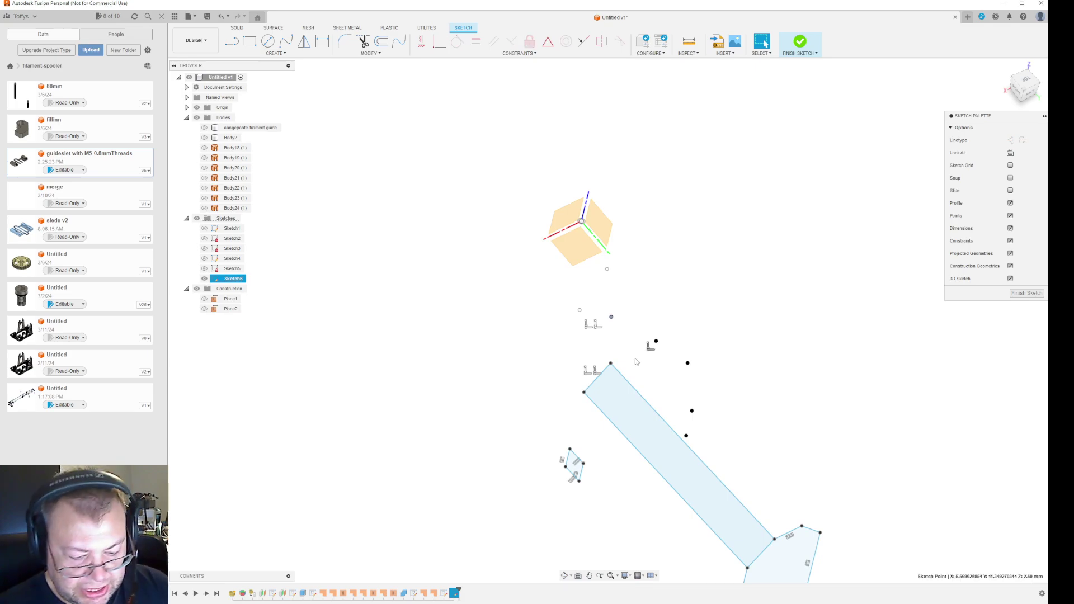
left_click(612, 317)
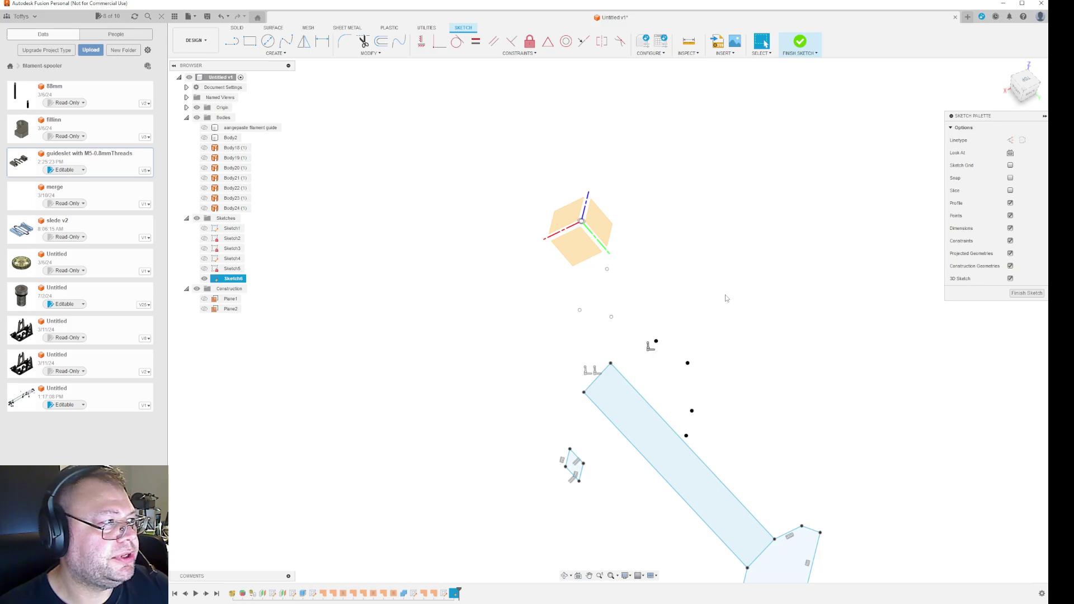
Draw two lines joining the upper corners of the small four-sided profile to the nearest upper-end corner of the long rectangular profile
left_click(205, 128)
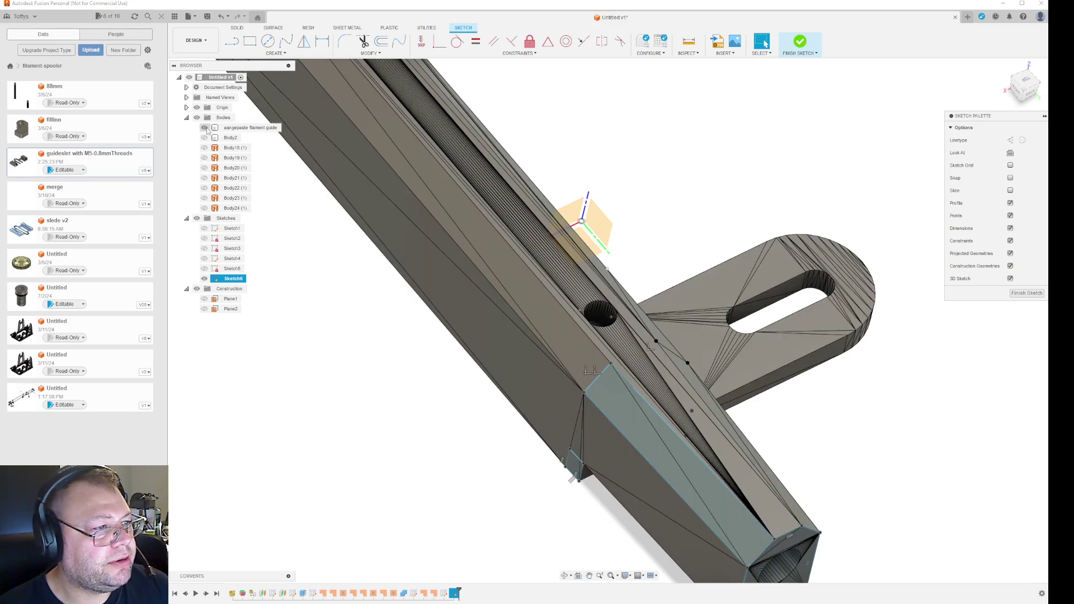
mouse_move(706, 237)
middle_mouse_down("shift")
mouse_move(687, 234)
mouse_move(717, 213)
middle_mouse_up("shift")
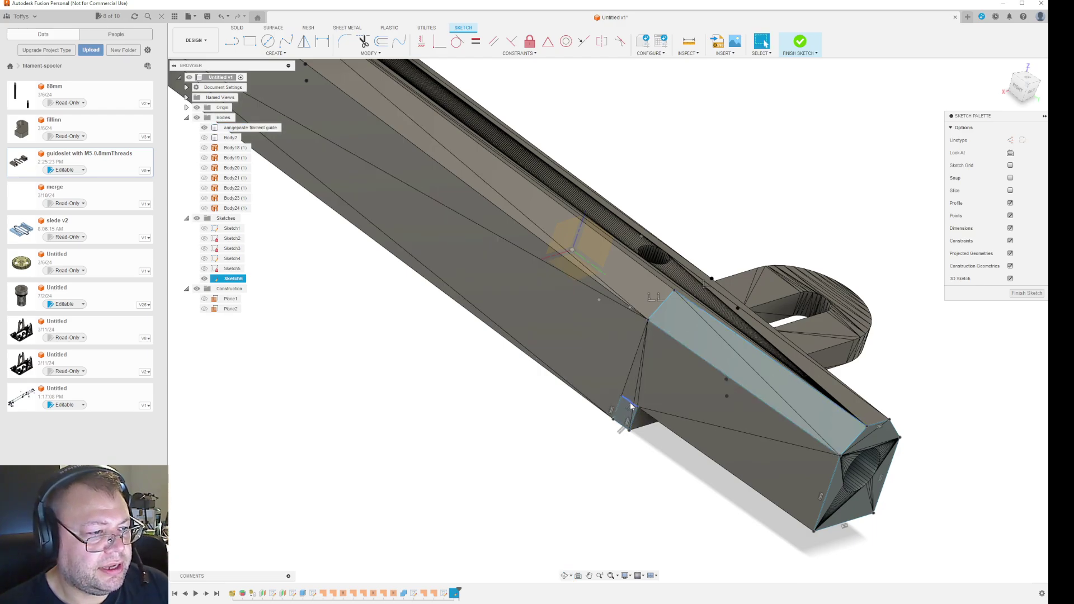
left_click(206, 129)
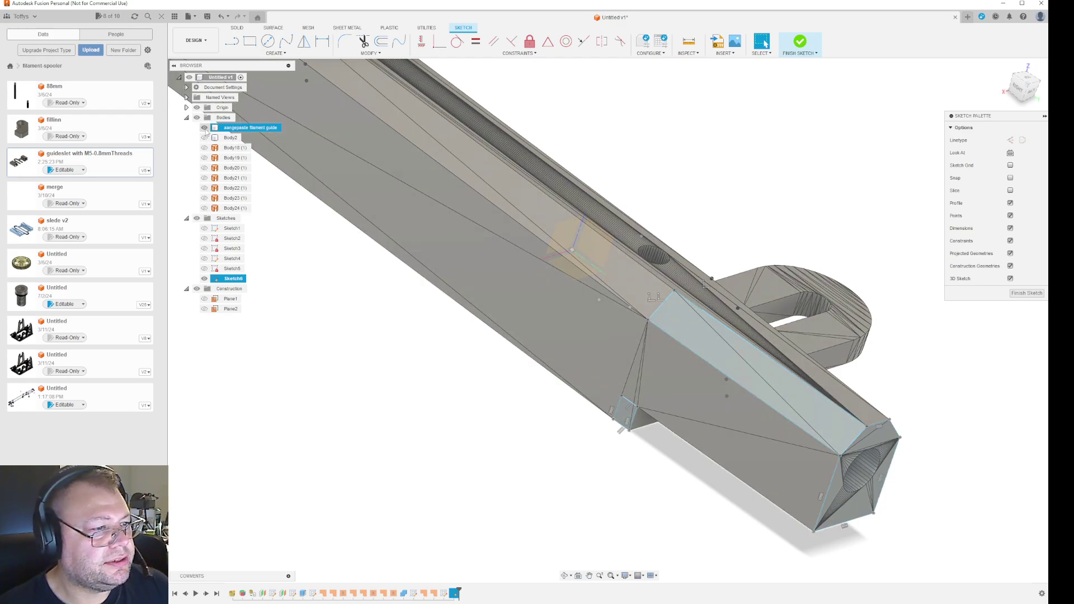
left_click(204, 127)
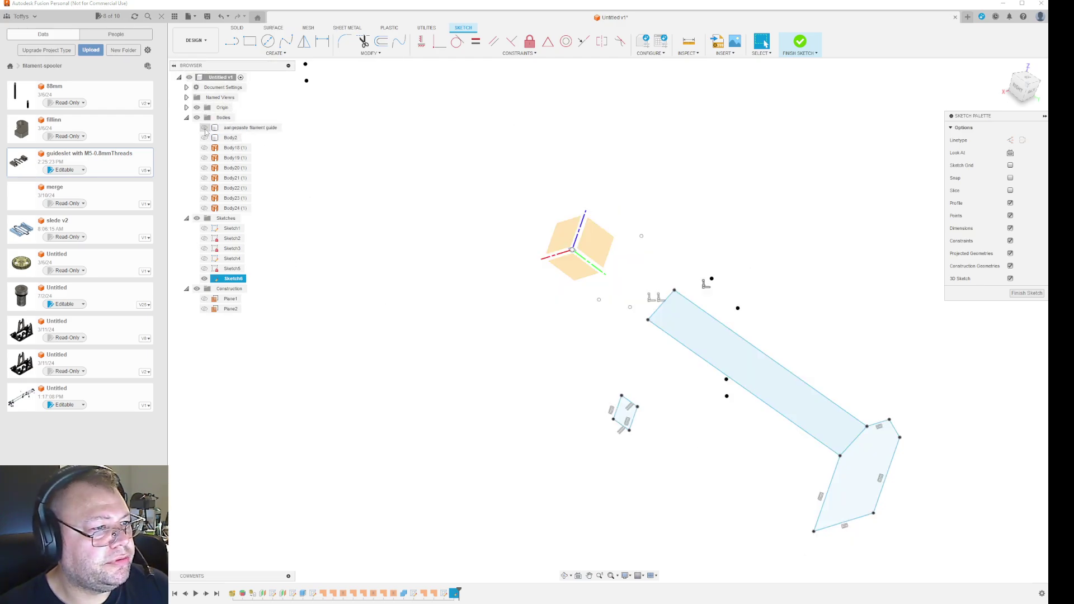
key("l")
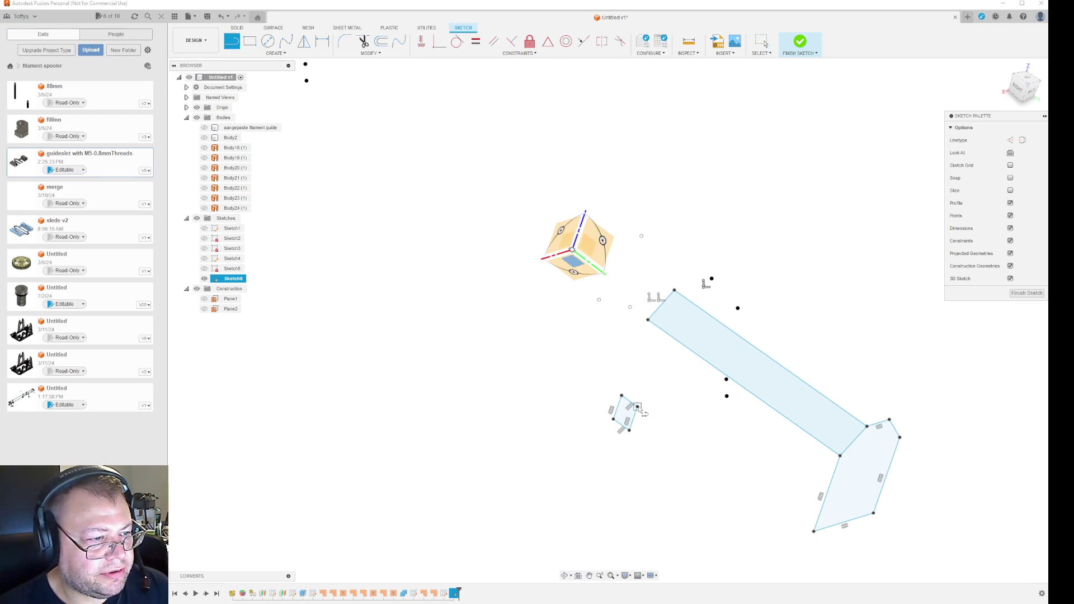
left_click(639, 407)
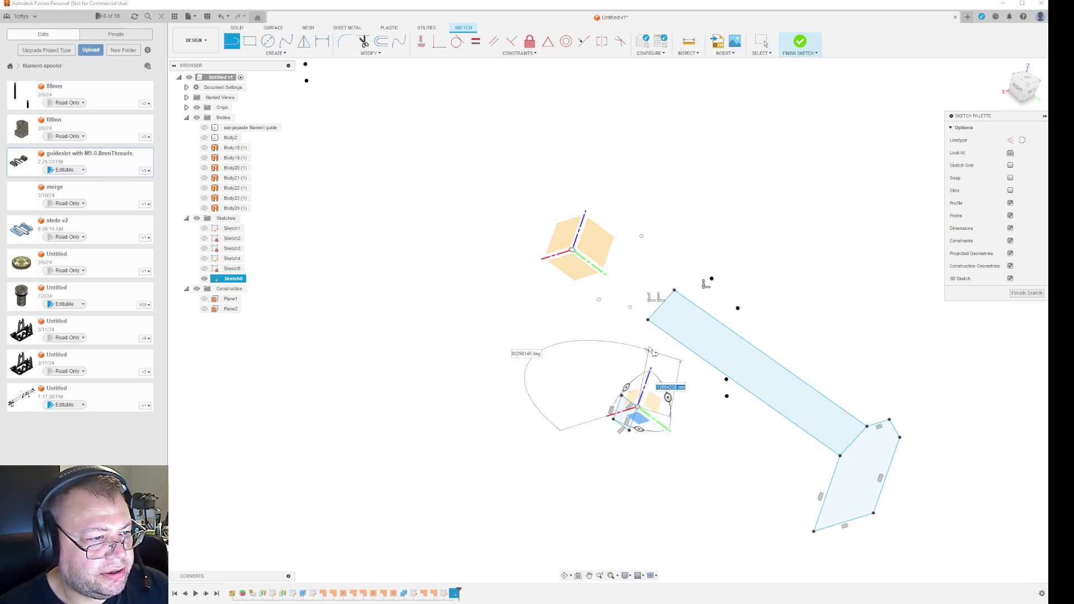
left_click(648, 320)
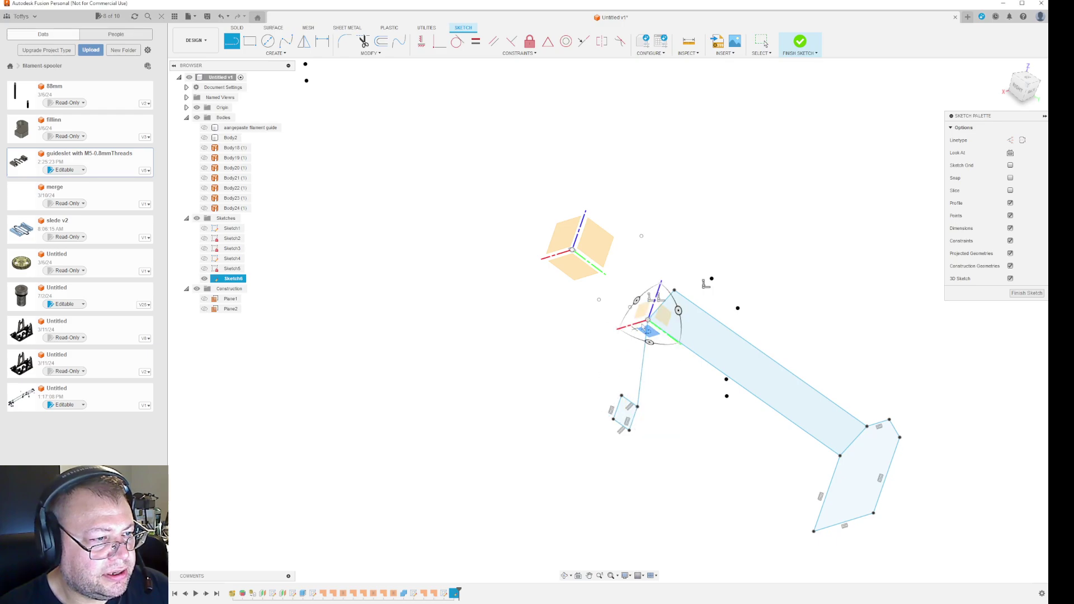
left_click(622, 396)
key("Escape")
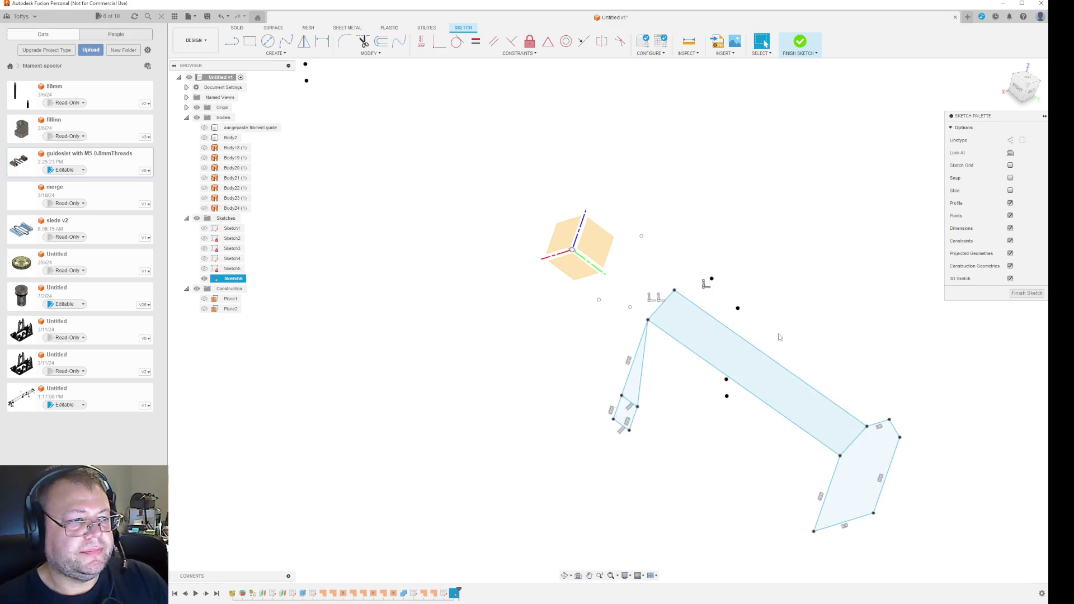
Compare the Sketch6 profiles with the aangepaste filament guide body's side faces by showing the body temporarily
left_click(630, 309)
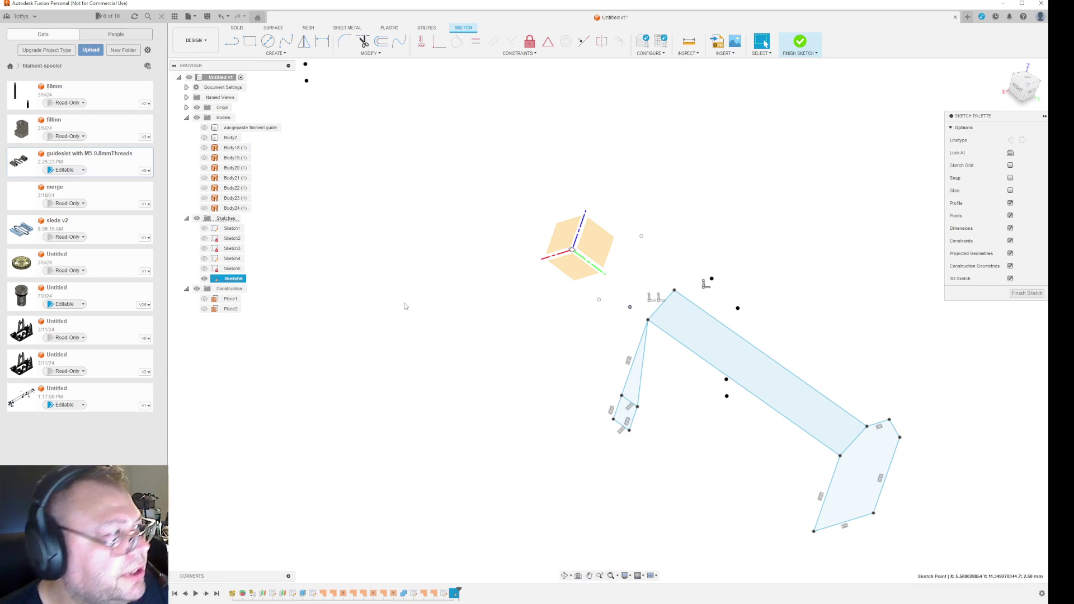
left_click(204, 128)
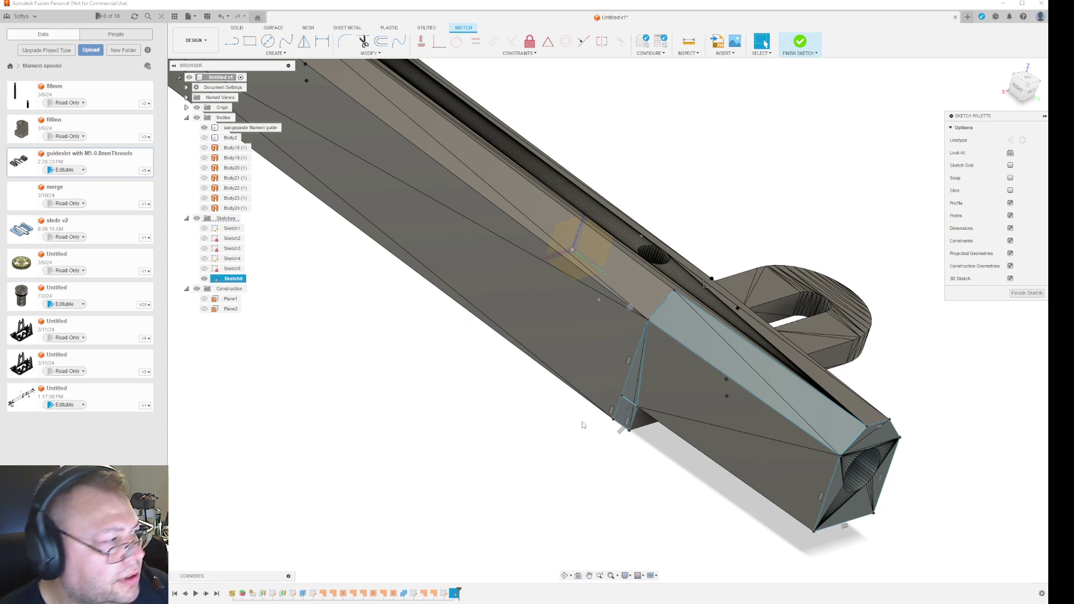
left_click(204, 128)
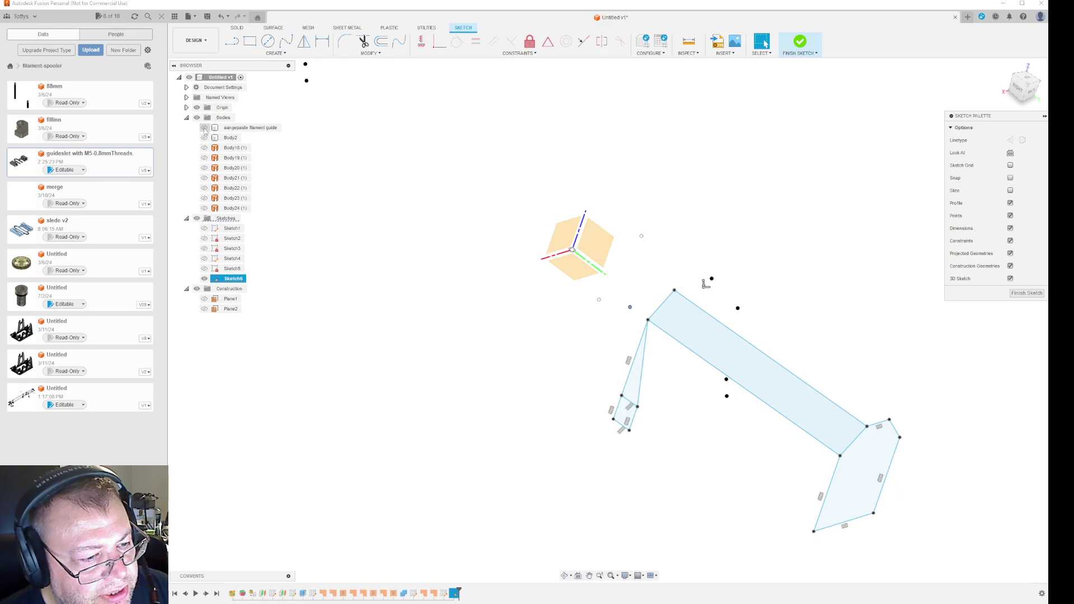
left_click(204, 128)
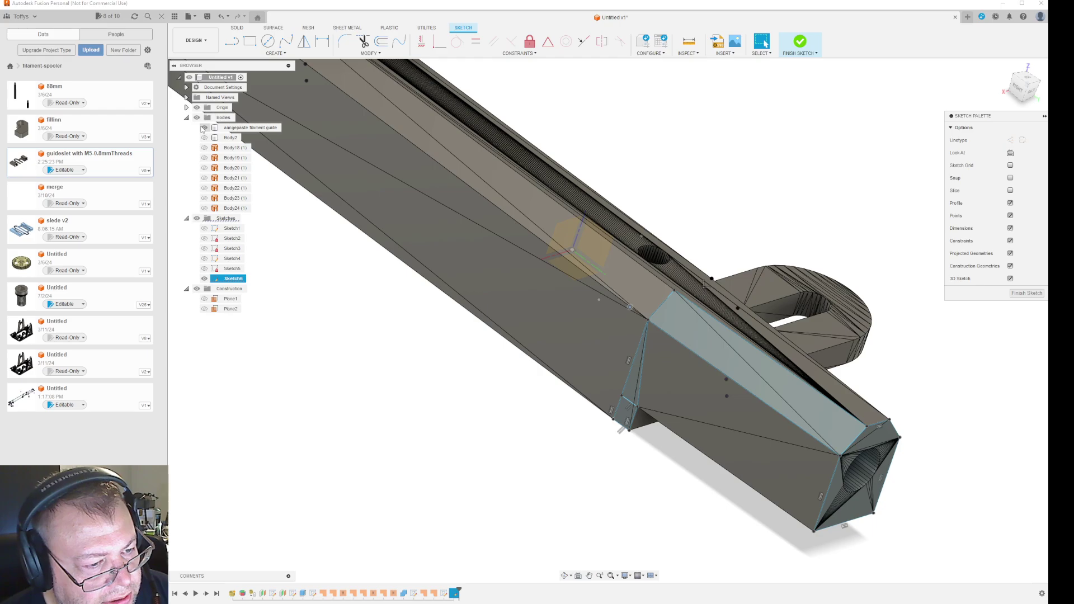
left_click(240, 128)
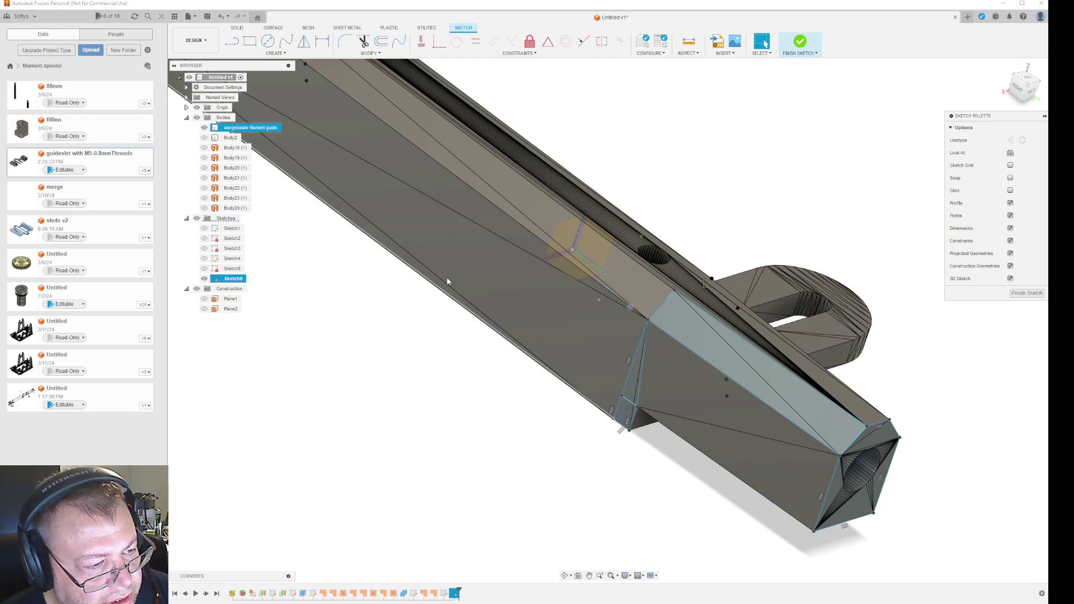
left_click(721, 509)
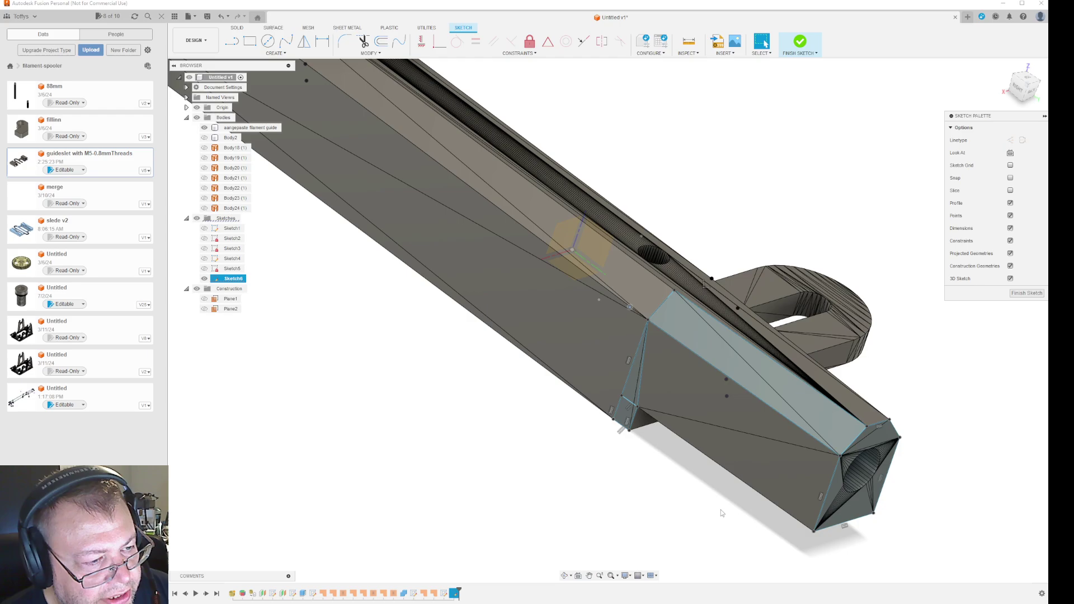
left_click(206, 129)
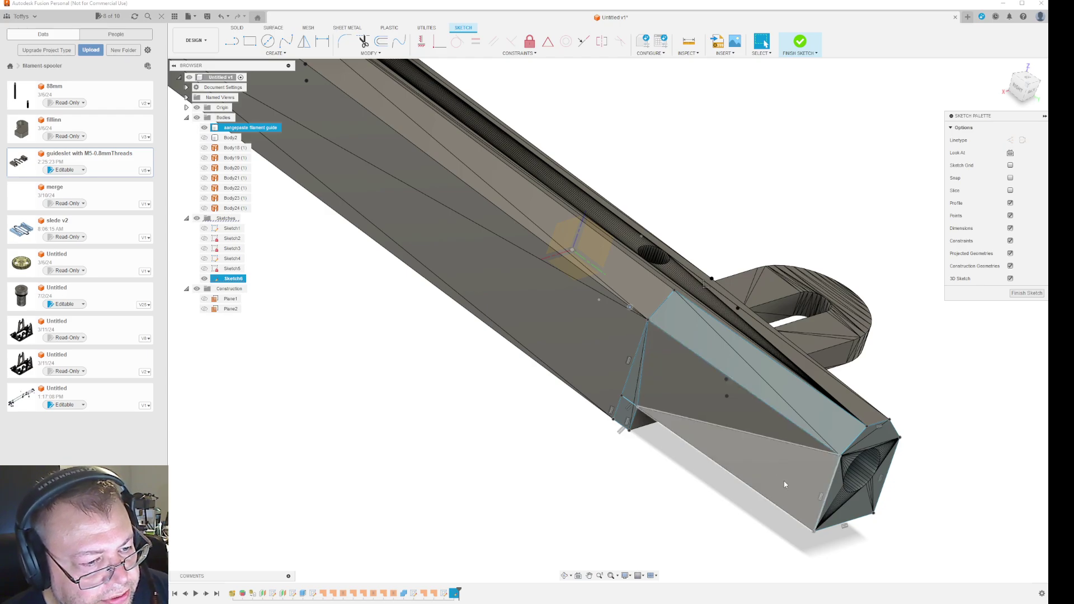
left_click(329, 350)
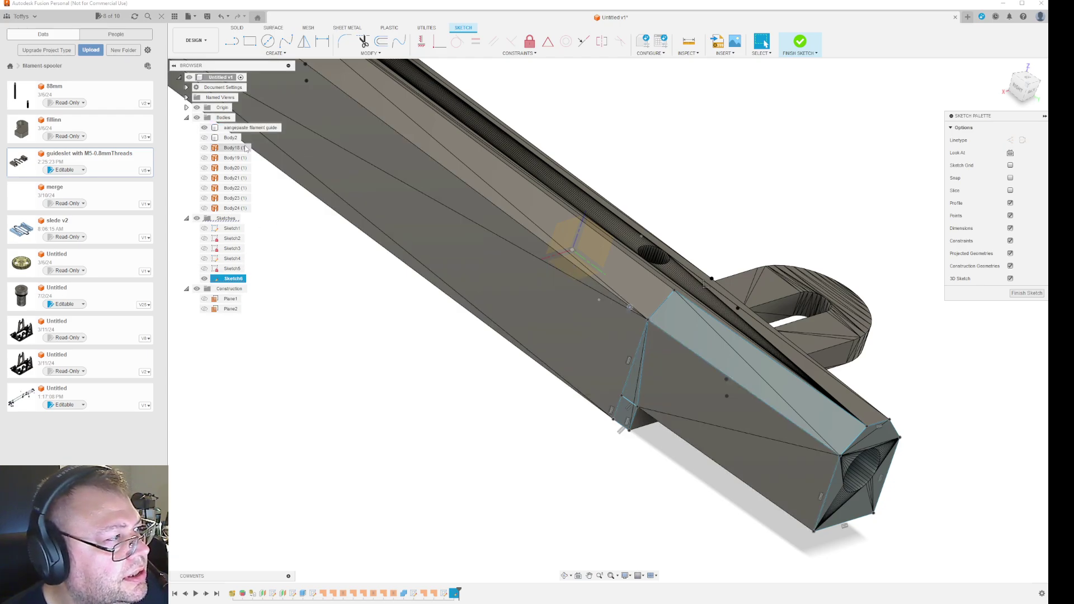
left_click(204, 138)
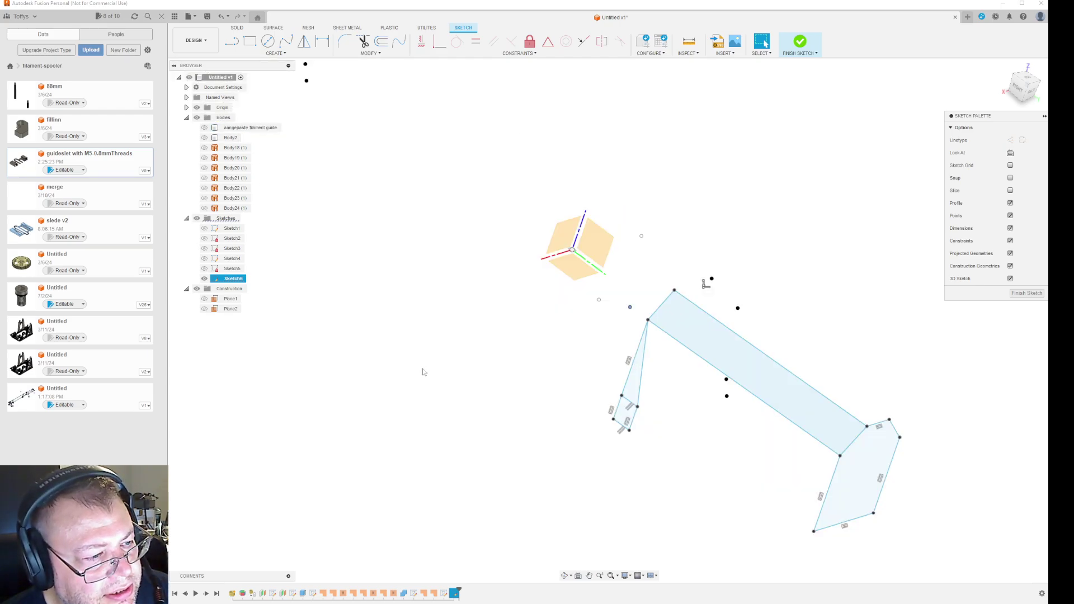
Draw a line from the small profile's lowest corner to the end profile's lowest corner, closing the large side face
key("m")
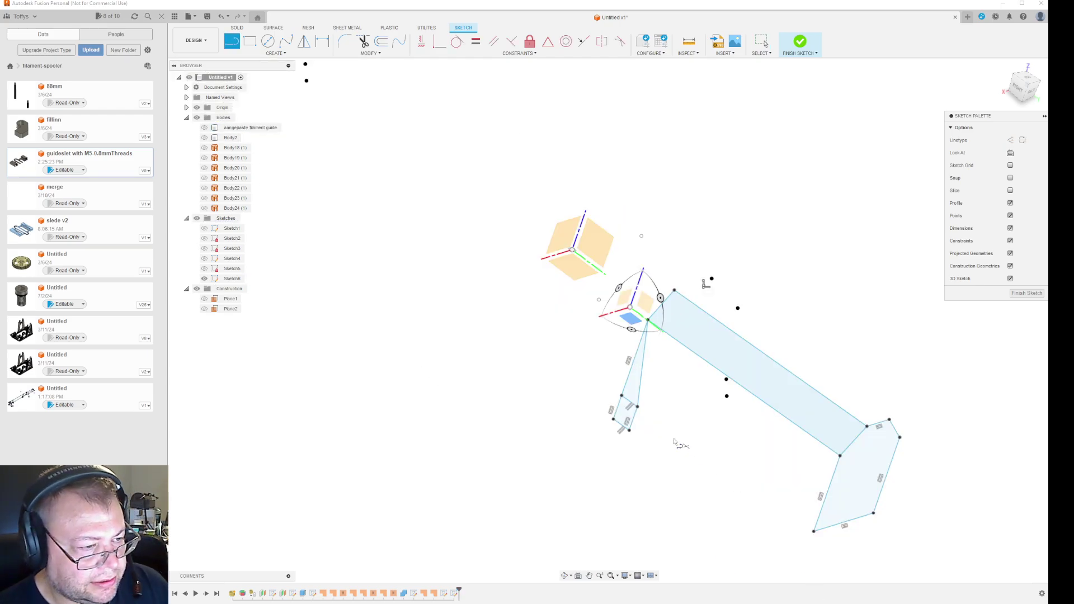
left_click(630, 432)
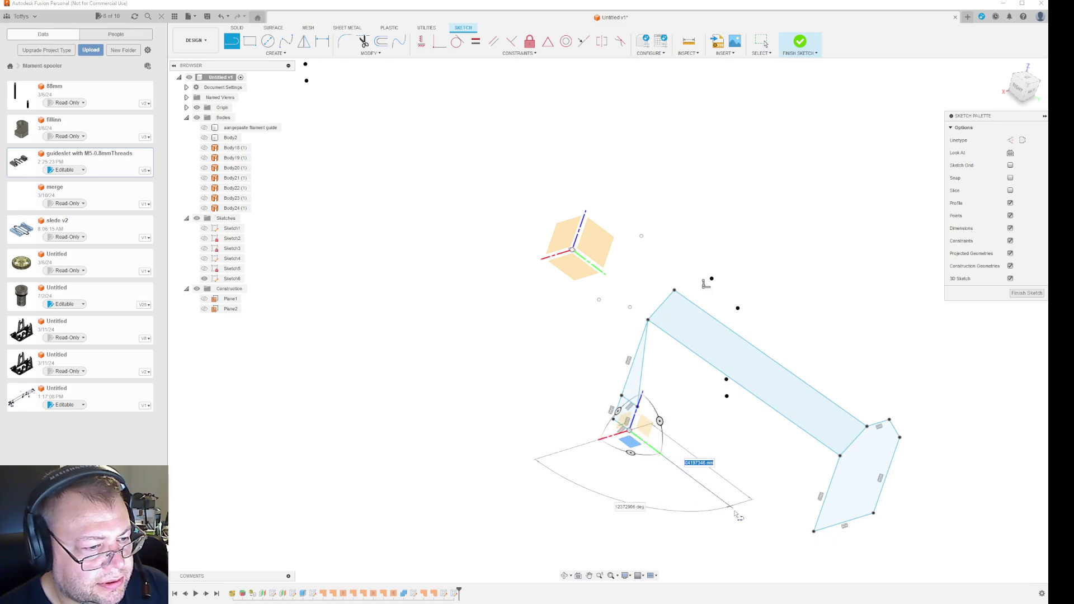
left_click(814, 532)
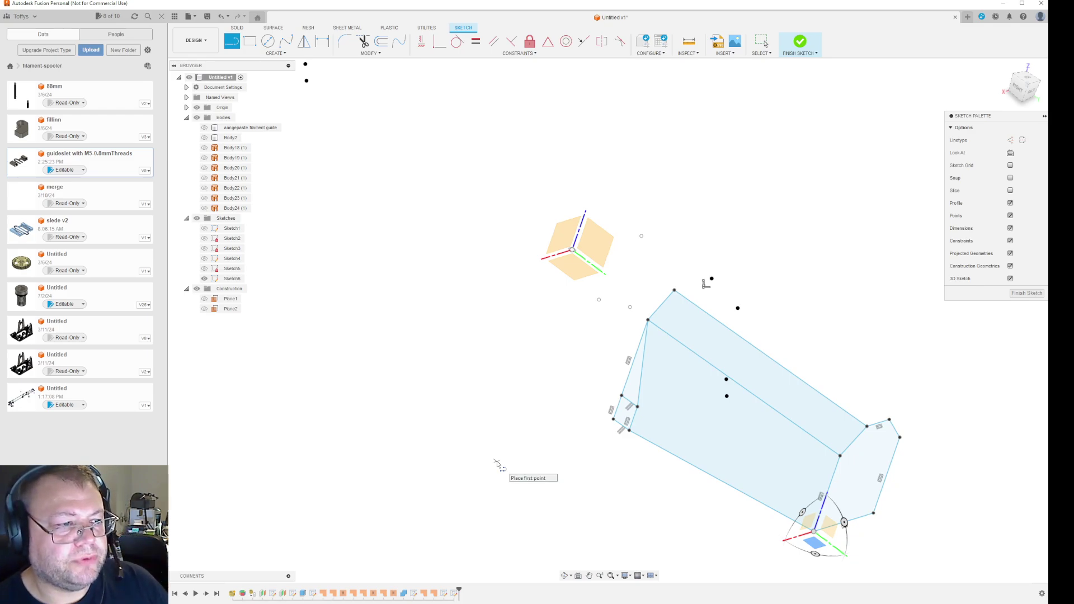
key("Escape")
Show the aangepaste filament guide body, examine the corner points where the slotted lug meets the side, and hide the body again
mouse_move(534, 432)
middle_mouse_down("shift")
mouse_move(513, 439)
mouse_move(516, 417)
mouse_move(494, 413)
mouse_move(528, 436)
middle_mouse_up("shift")
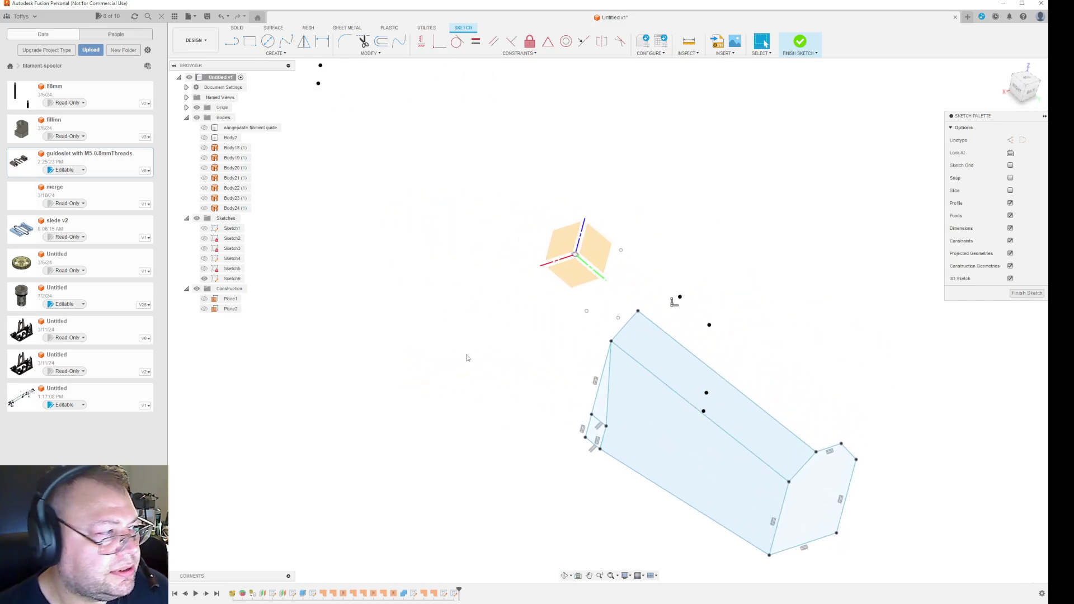
left_click(204, 127)
middle_click_drag(448, 329, 472, 370, "shift")
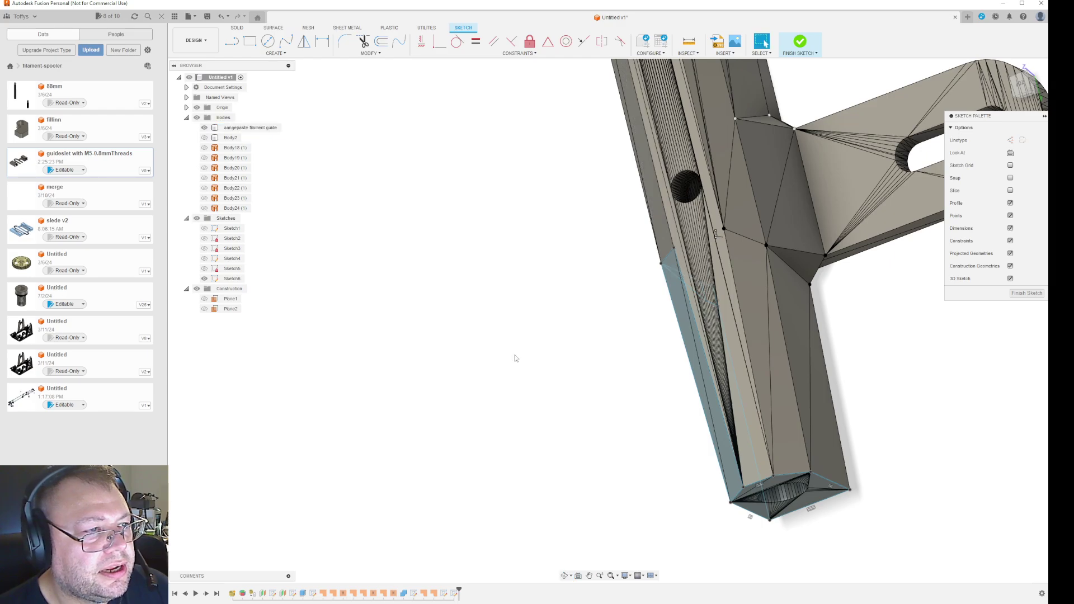
scroll(806, 127, "up", 5)
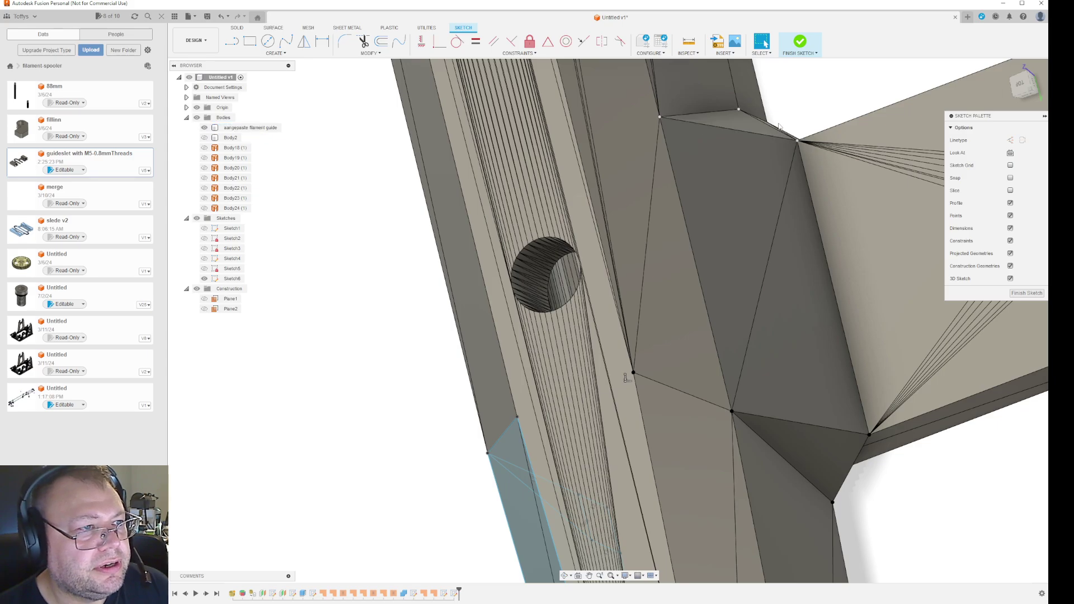
scroll(897, 318, "down", 5)
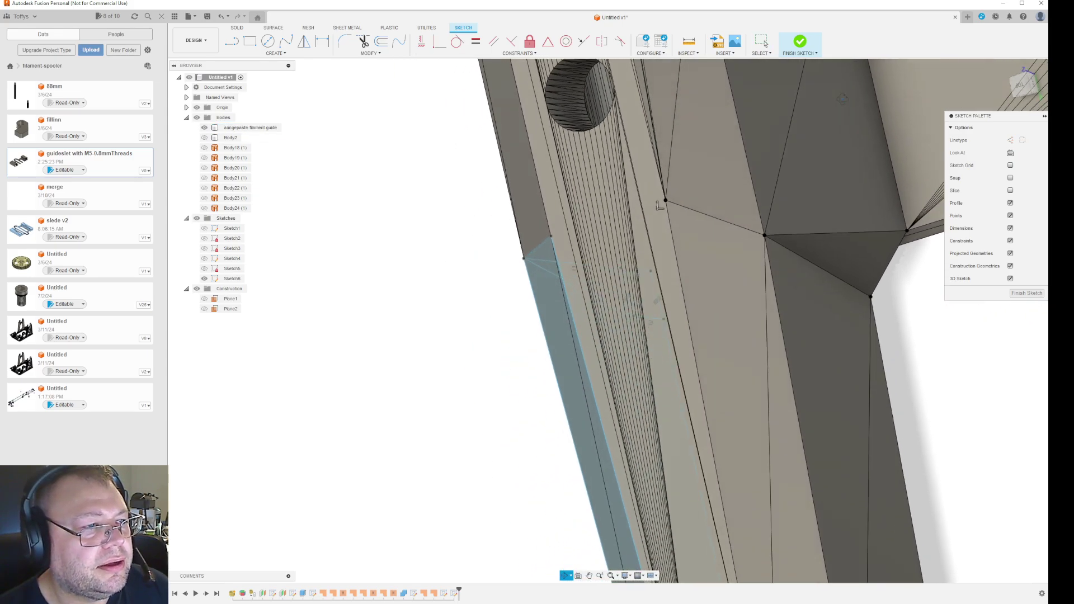
middle_click_drag(924, 324, 730, 460)
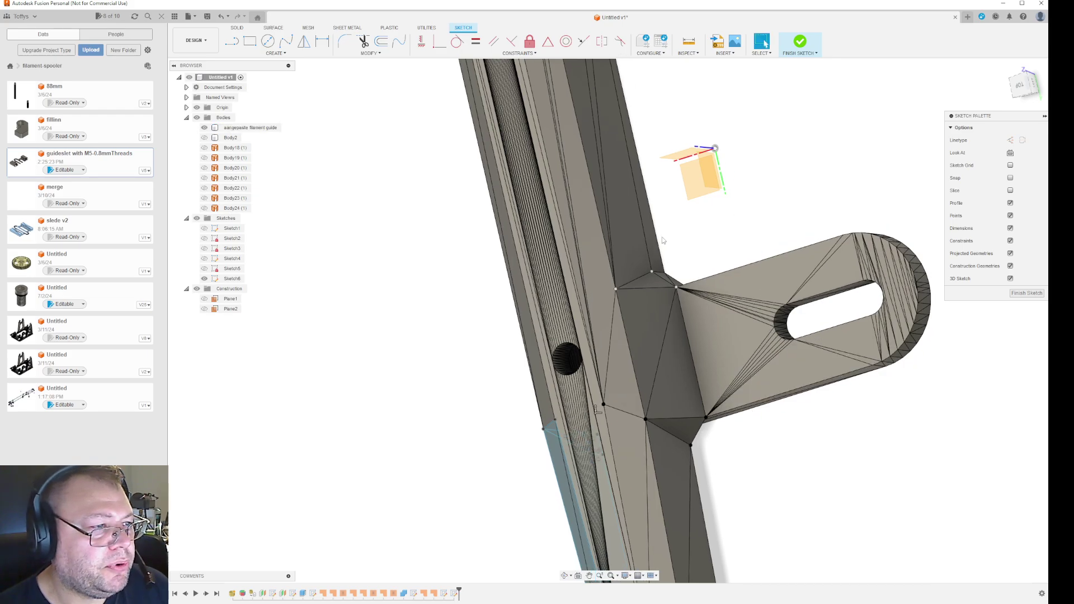
scroll(653, 291, "up", 5)
scroll(503, 233, "up", 3)
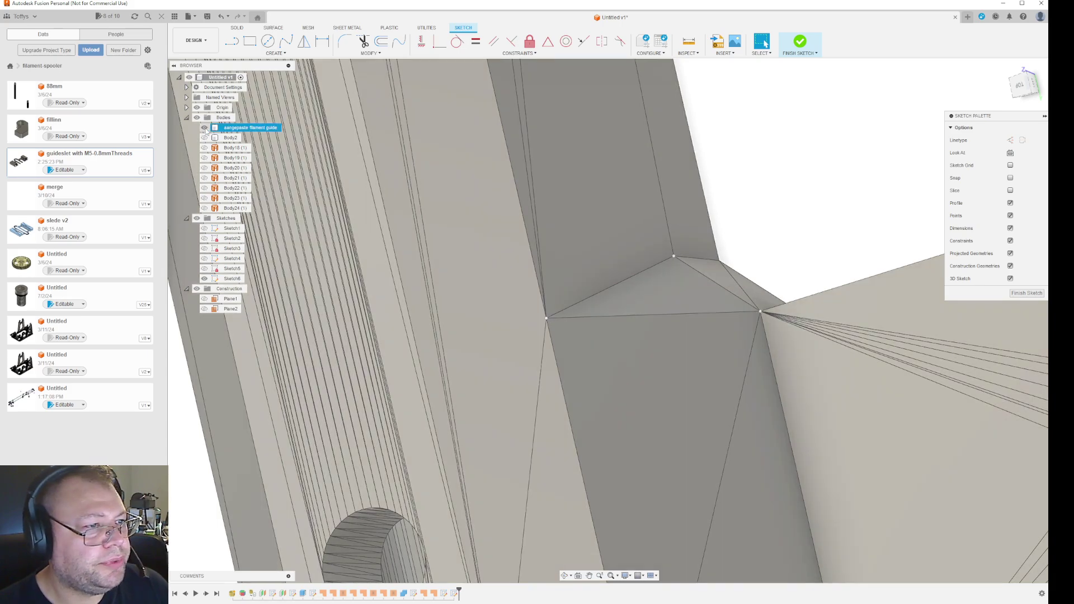
left_click(205, 128)
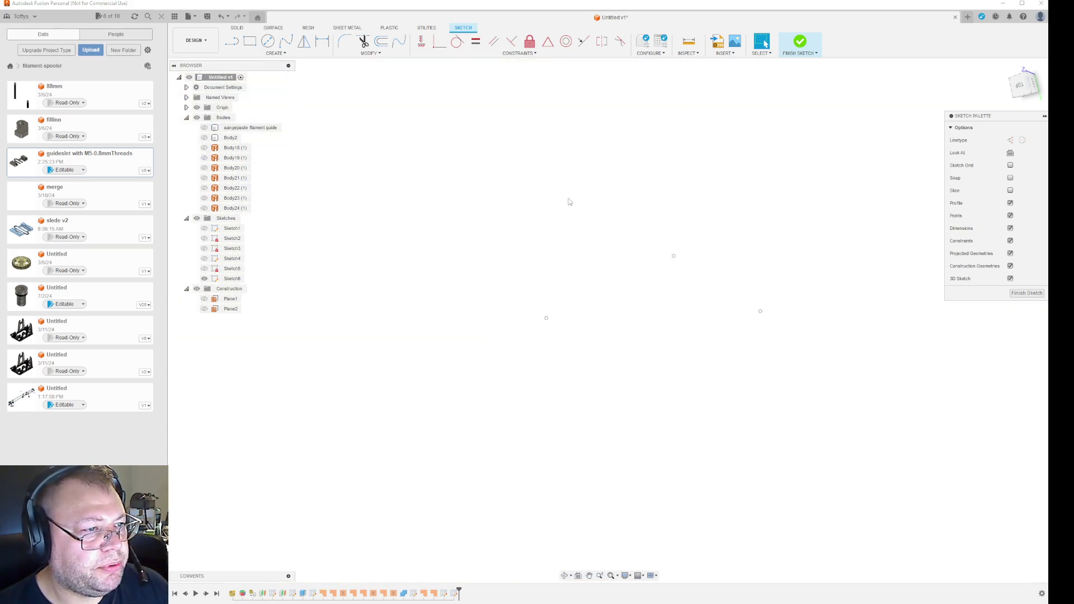
Draw three lines connecting the three separate corner points beside the slotted lug into a closed triangular profile
key("l")
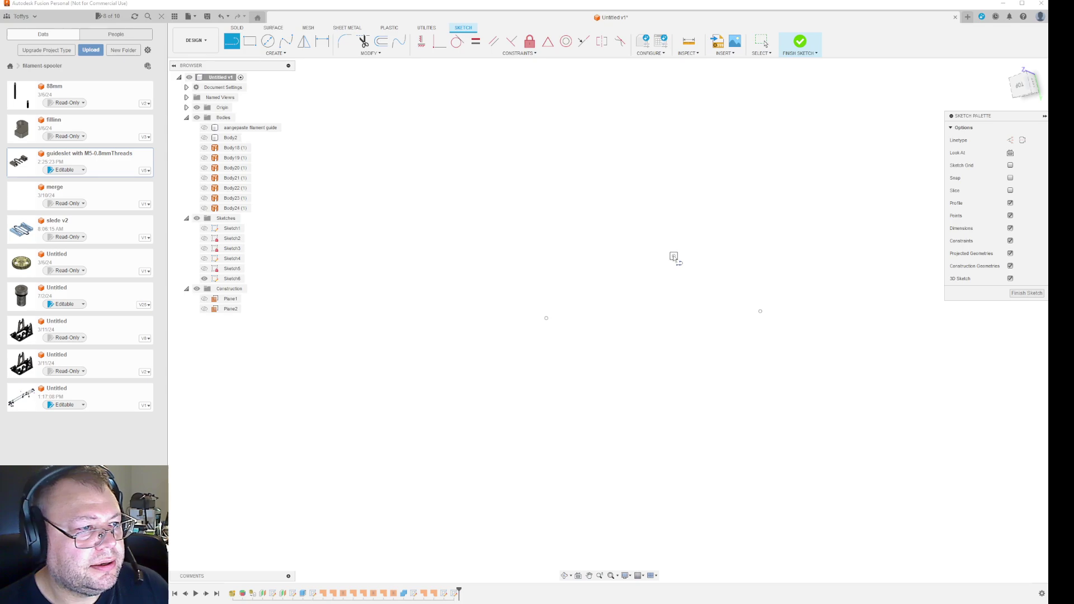
left_click(546, 318)
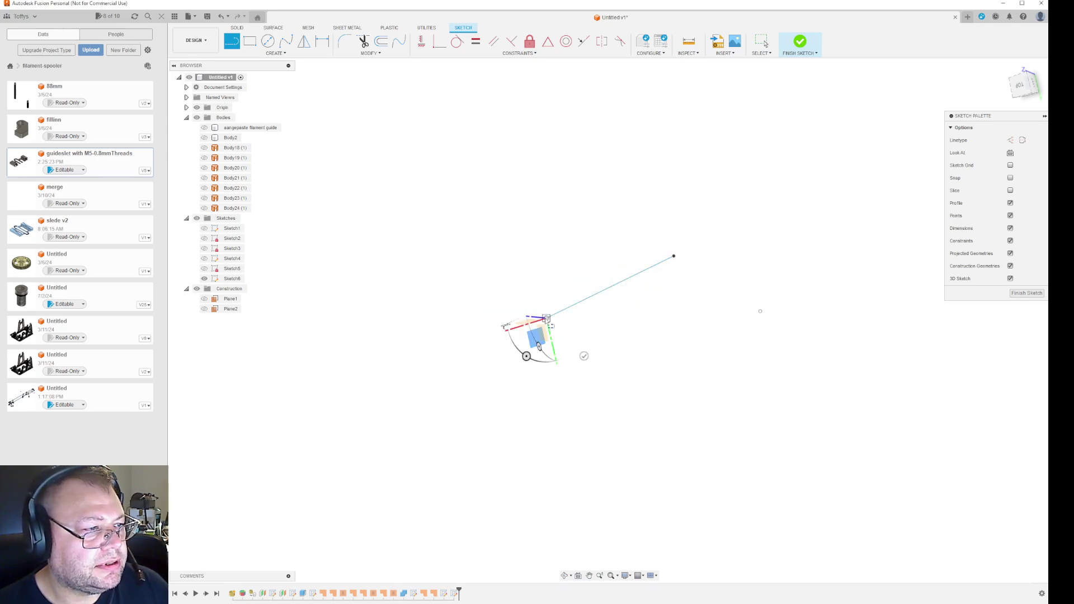
left_click(760, 311)
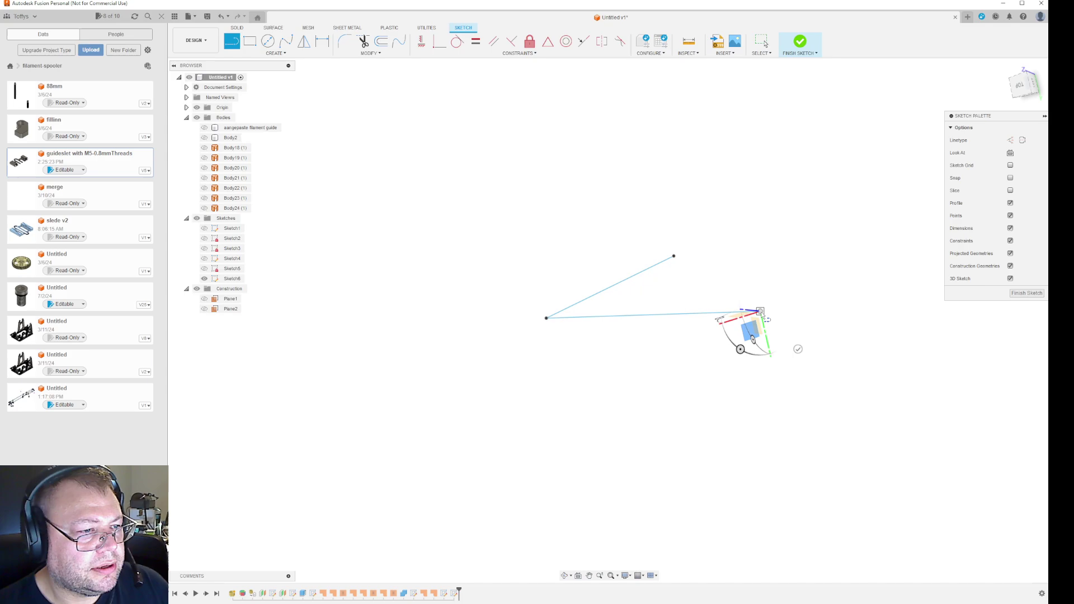
left_click(673, 256)
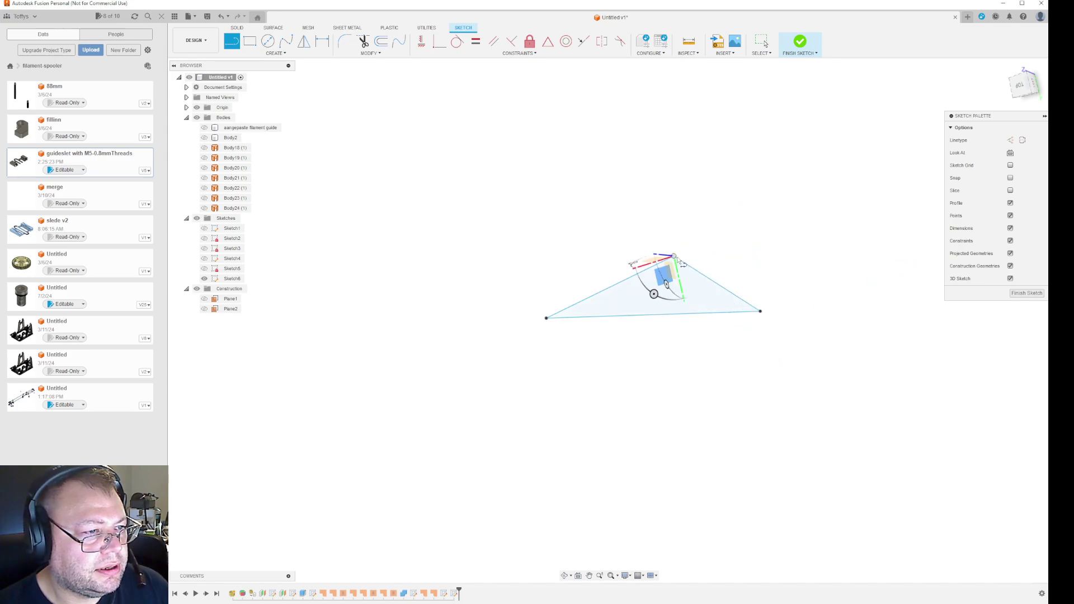
key("Escape")
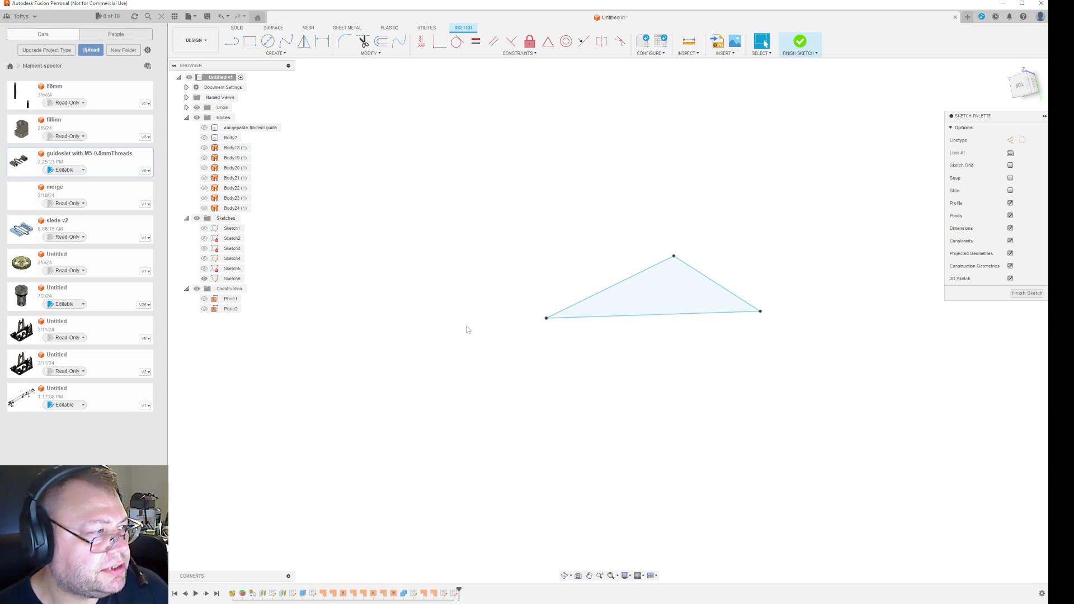
Show the aangepaste filament guide body and place sketch points on the two corner vertices inward of the lug's lower edge
left_click(204, 127)
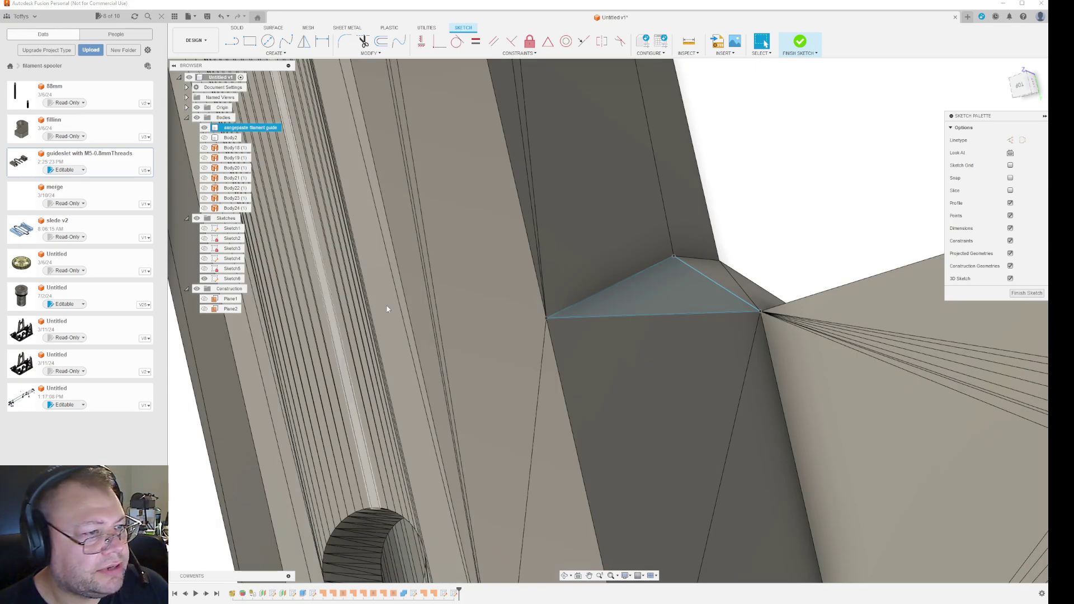
scroll(840, 240, "down", 4)
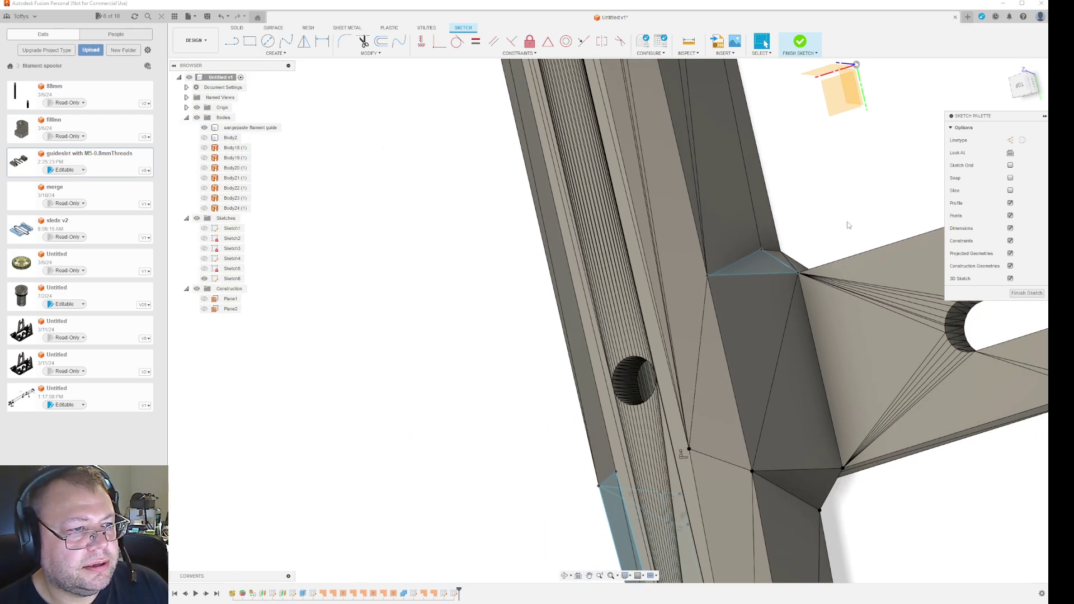
scroll(849, 225, "down", 3)
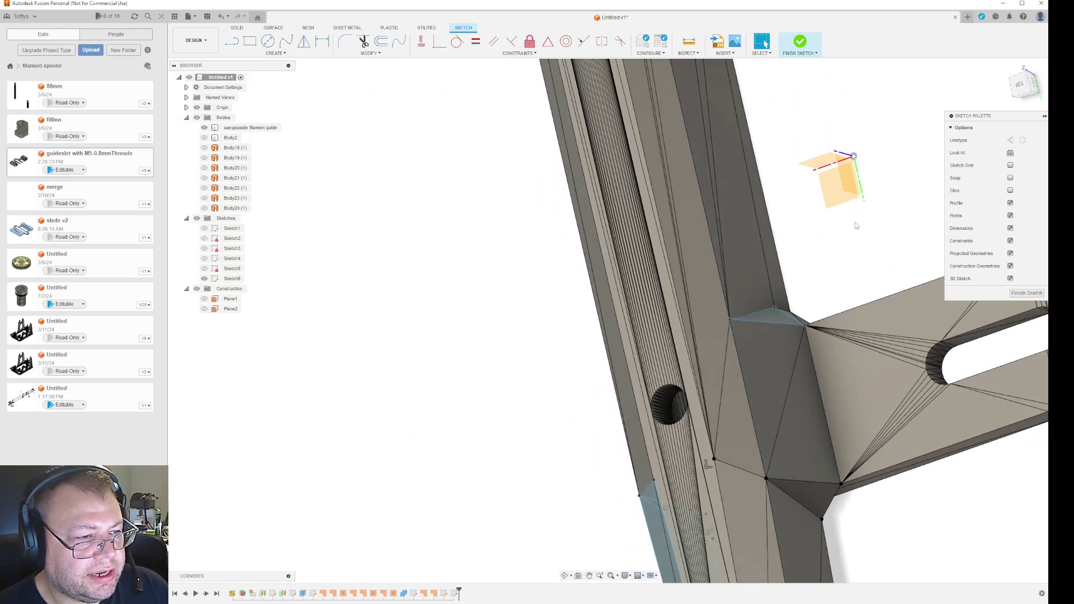
middle_click_drag(855, 223, 803, 72)
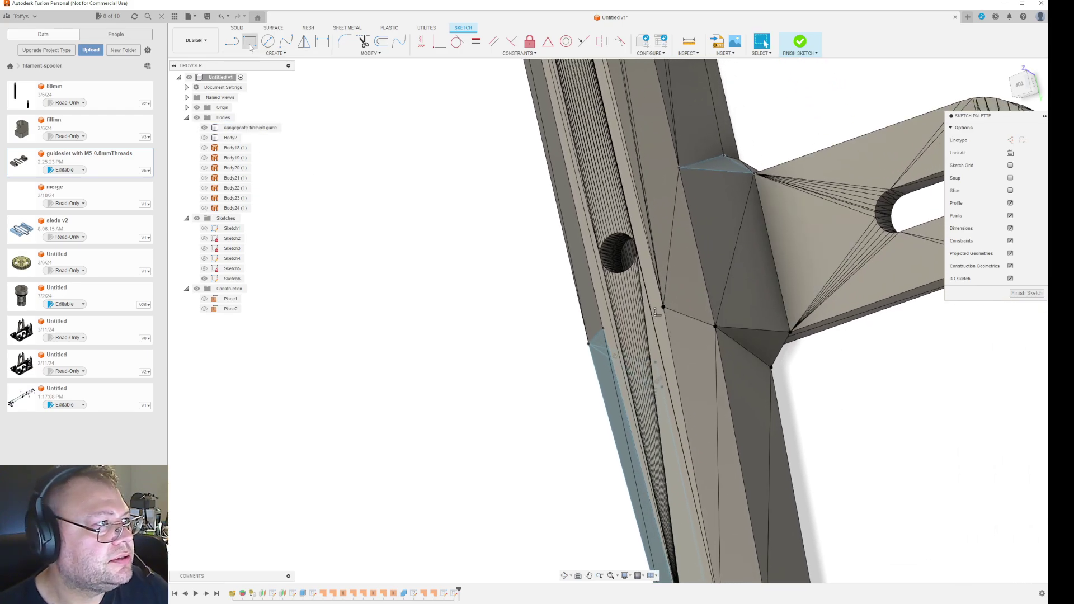
left_click(274, 53)
left_click(265, 129)
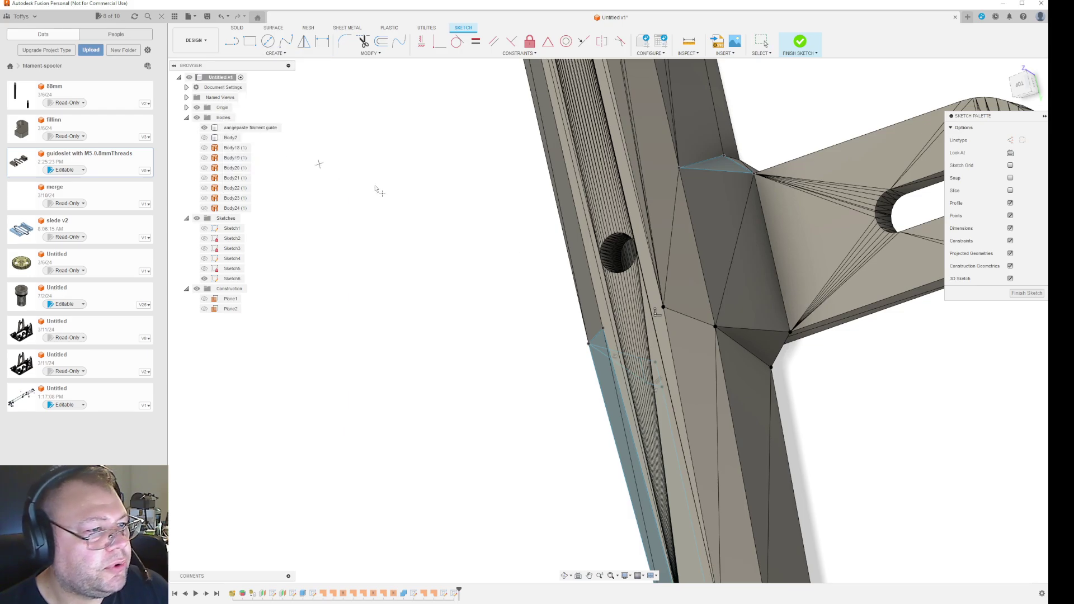
left_click(716, 327)
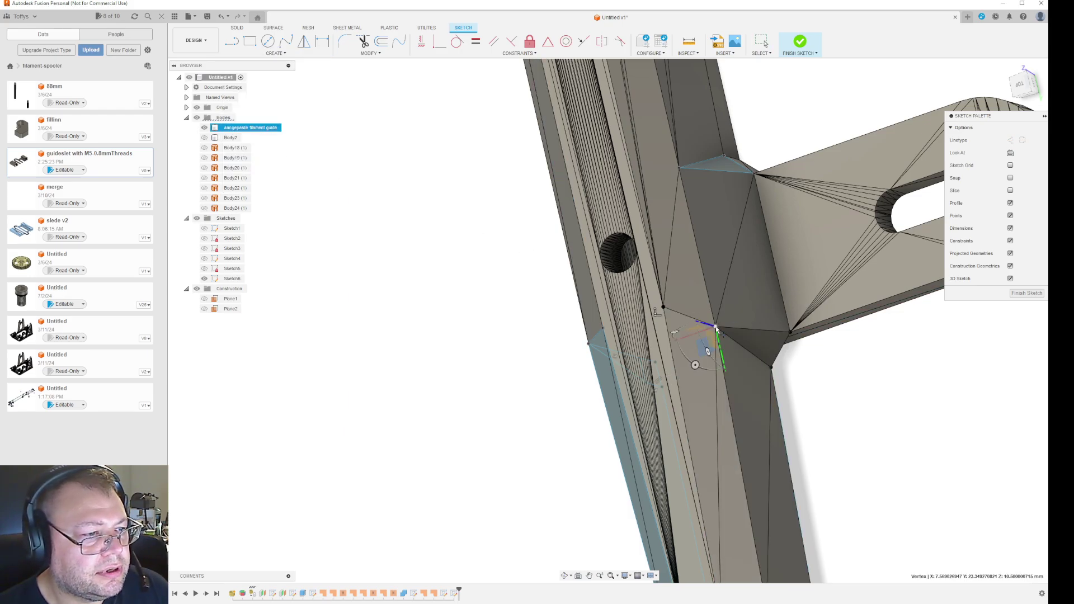
left_click(662, 307)
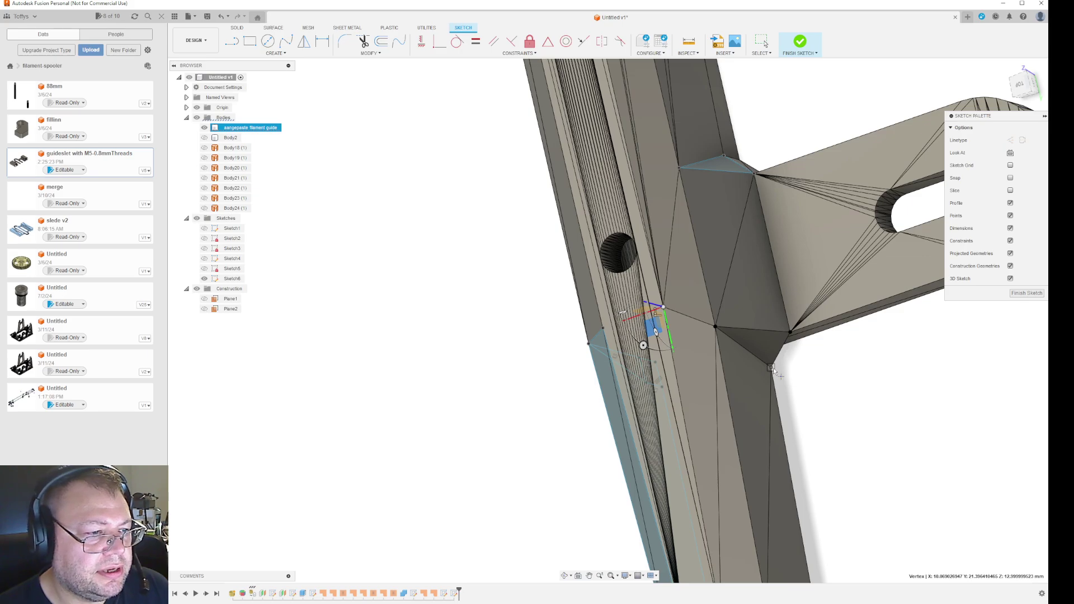
Hide the aangepaste filament guide body and place a sketch point on the lug's lower corner
left_click(204, 127)
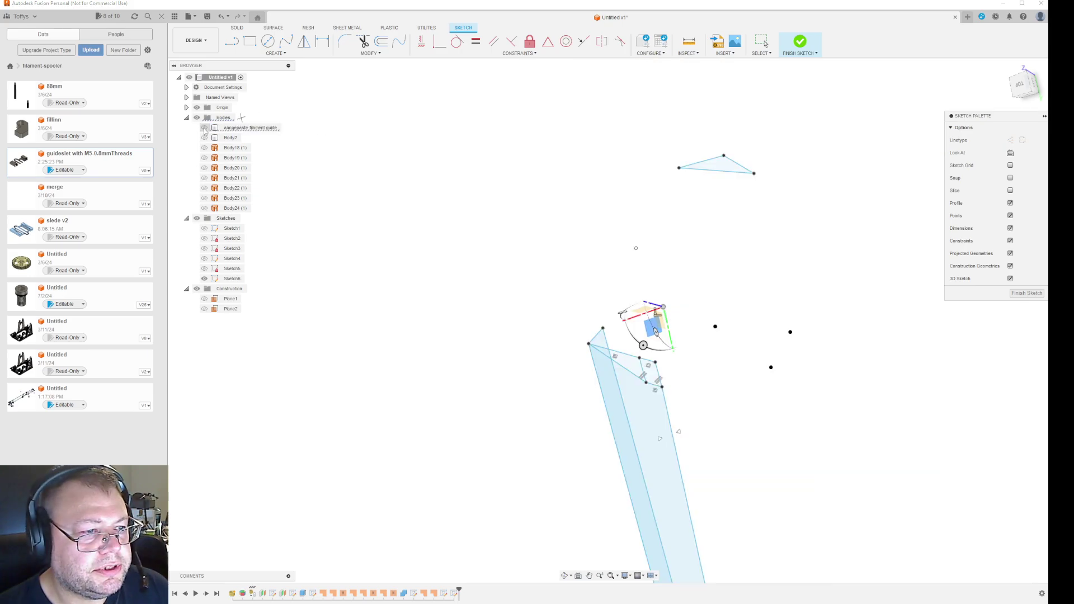
left_click(205, 127)
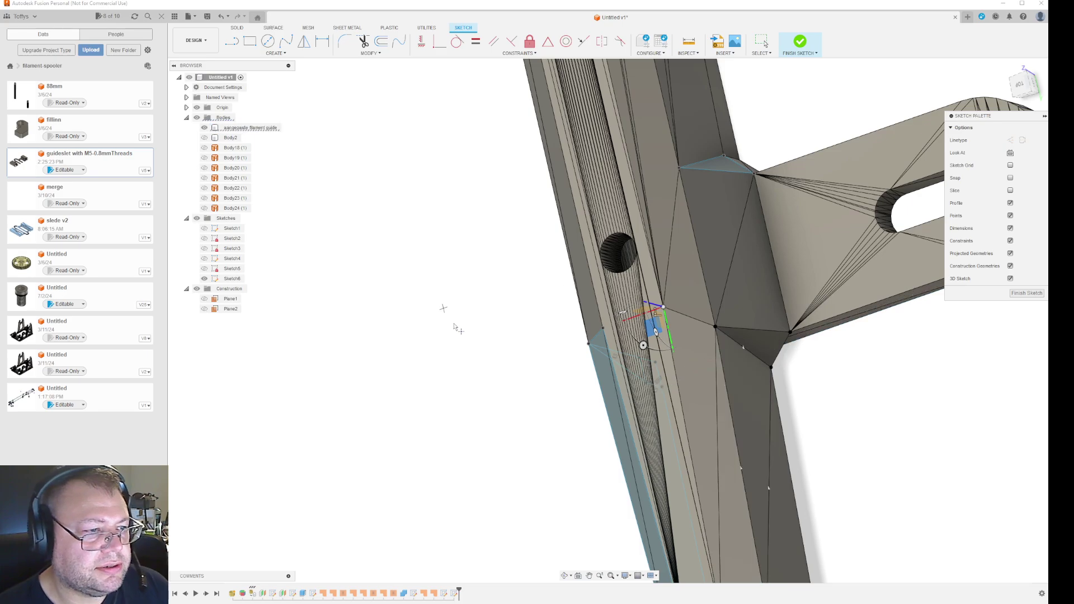
left_click(204, 127)
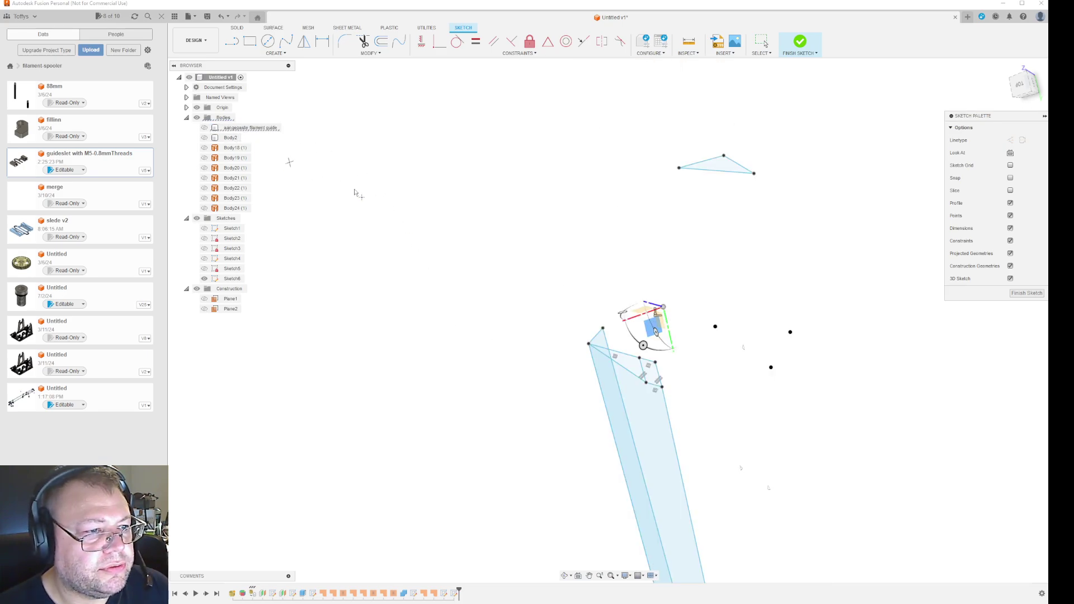
left_click(791, 334)
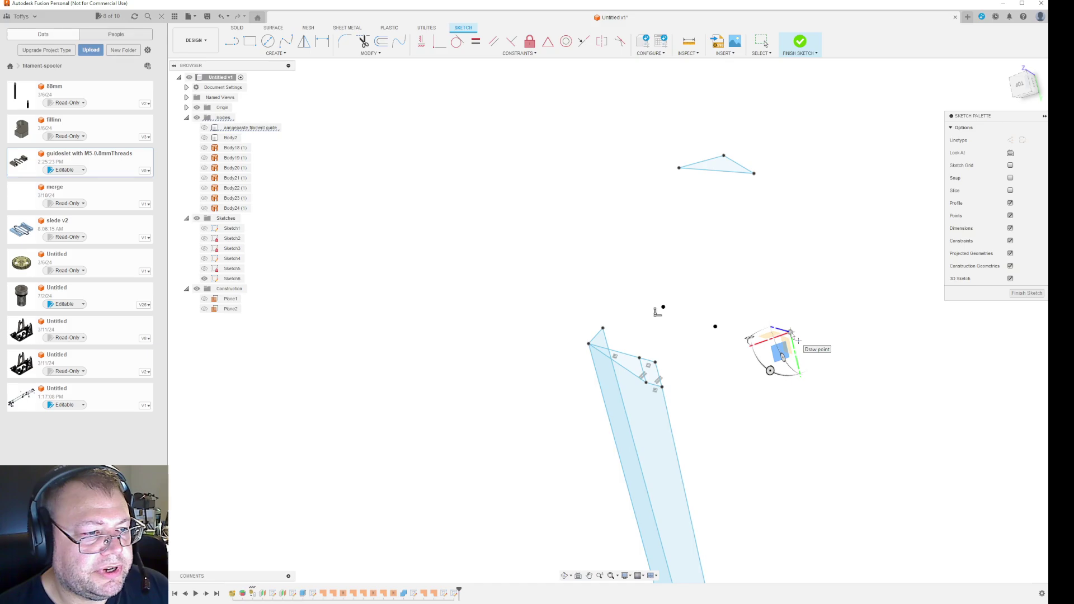
key("Escape")
Delete the duplicate sketch points stacked at the lug's lower corner and at the corner point just below it
left_click(791, 333)
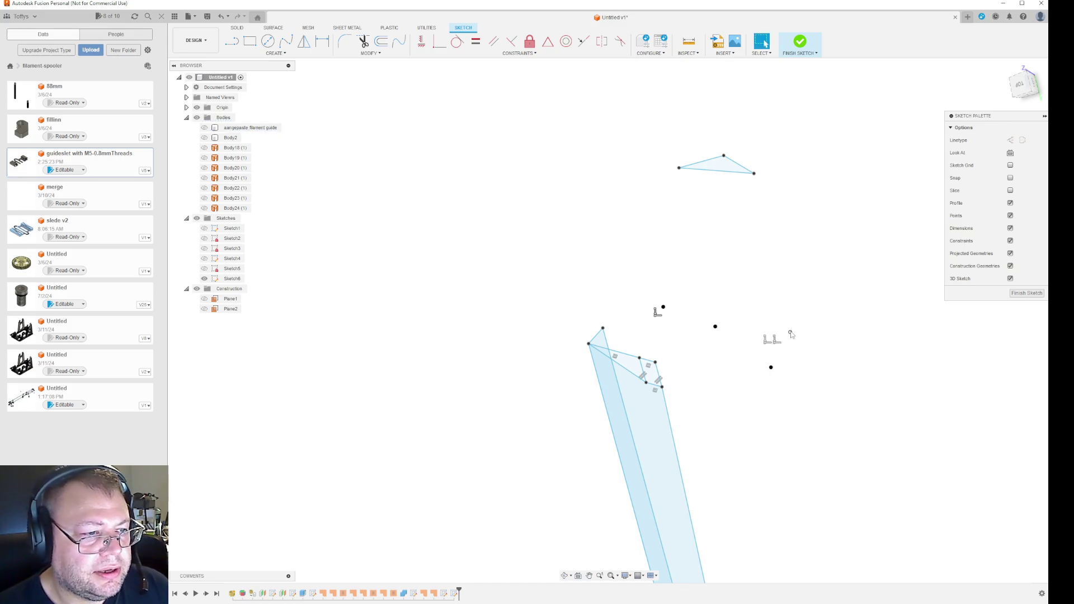
left_click(800, 370)
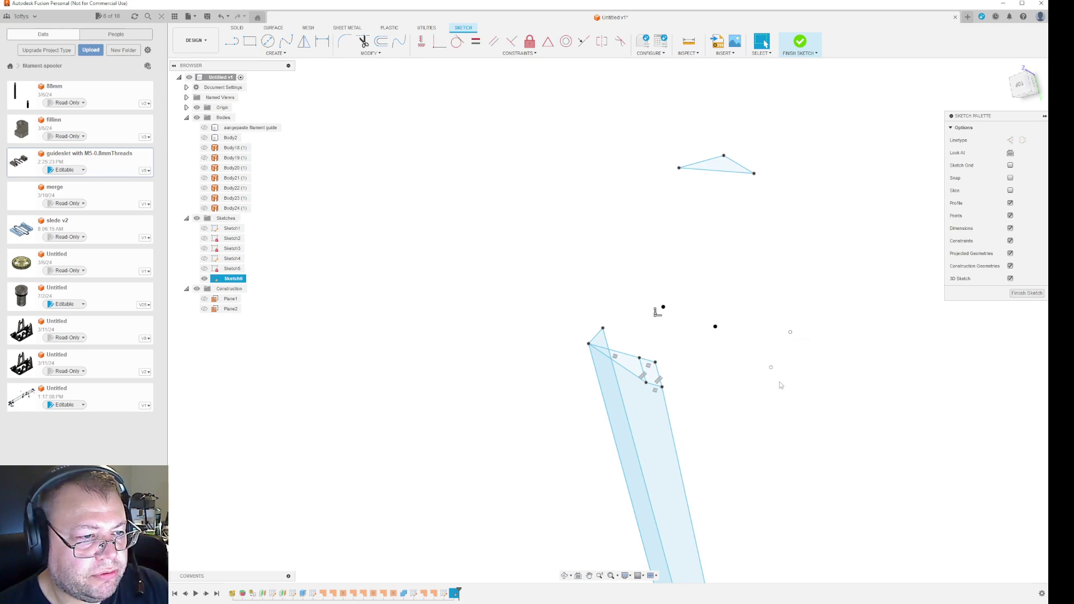
Delete the duplicate sketch points stacked at the corner just inward of the lug's lower corner, leaving a single point
left_click(715, 328)
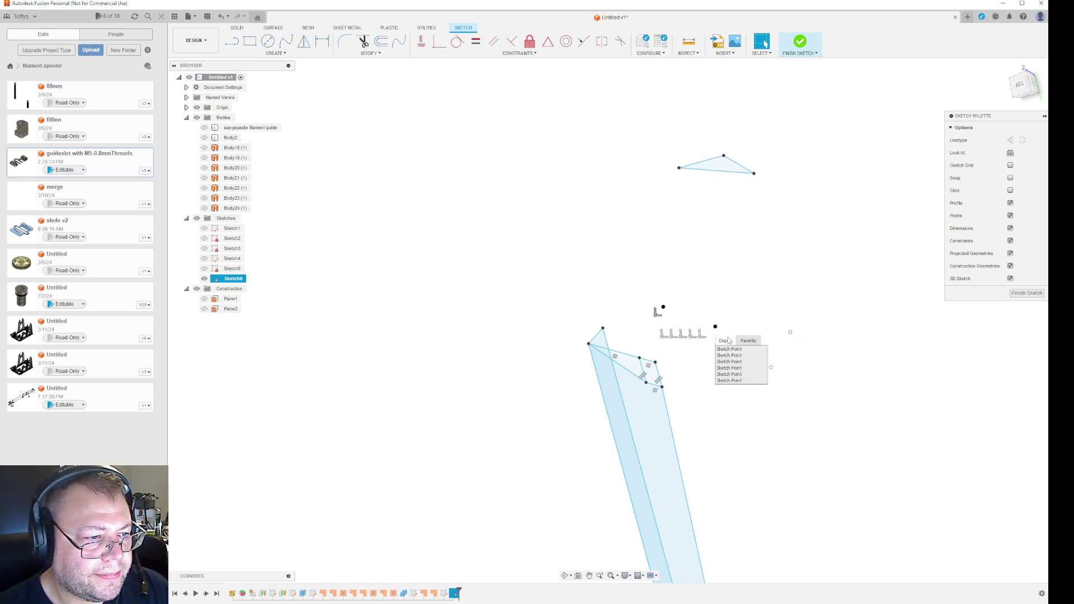
left_click(731, 381)
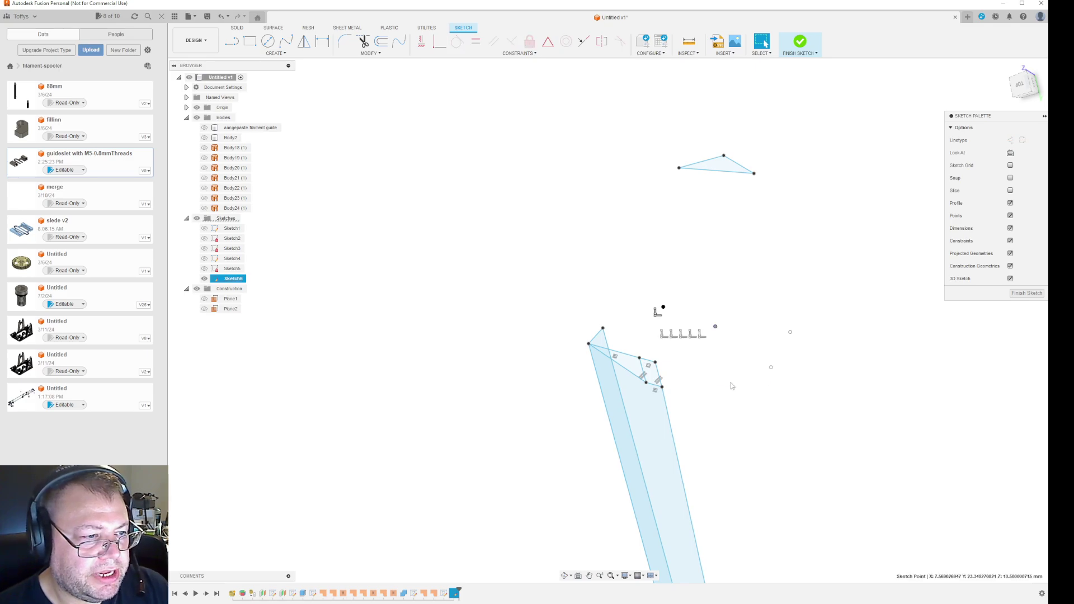
left_click(716, 328)
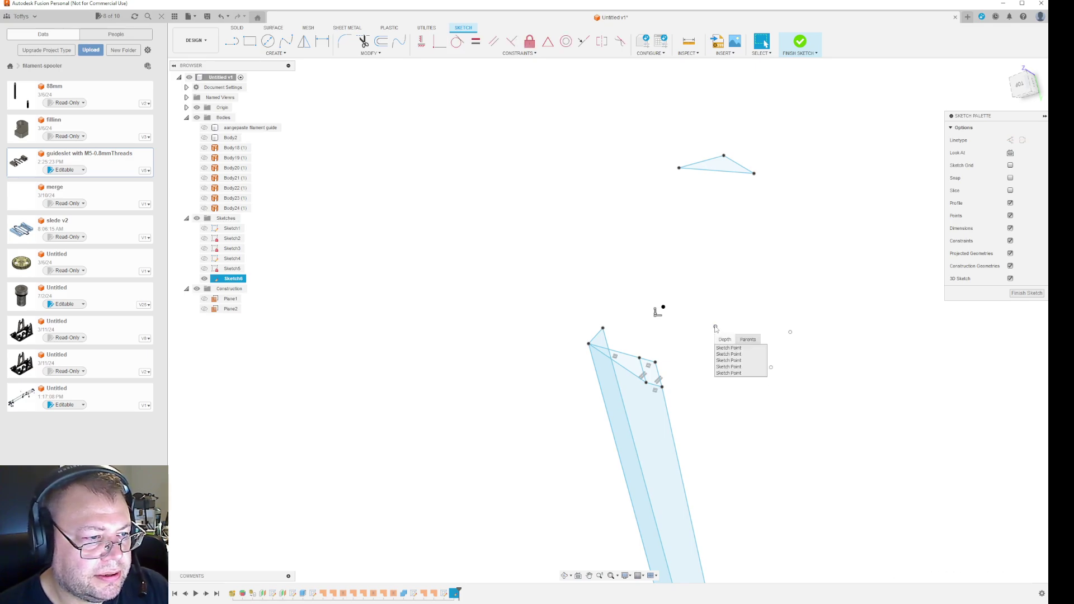
left_click(733, 375)
left_click(716, 329)
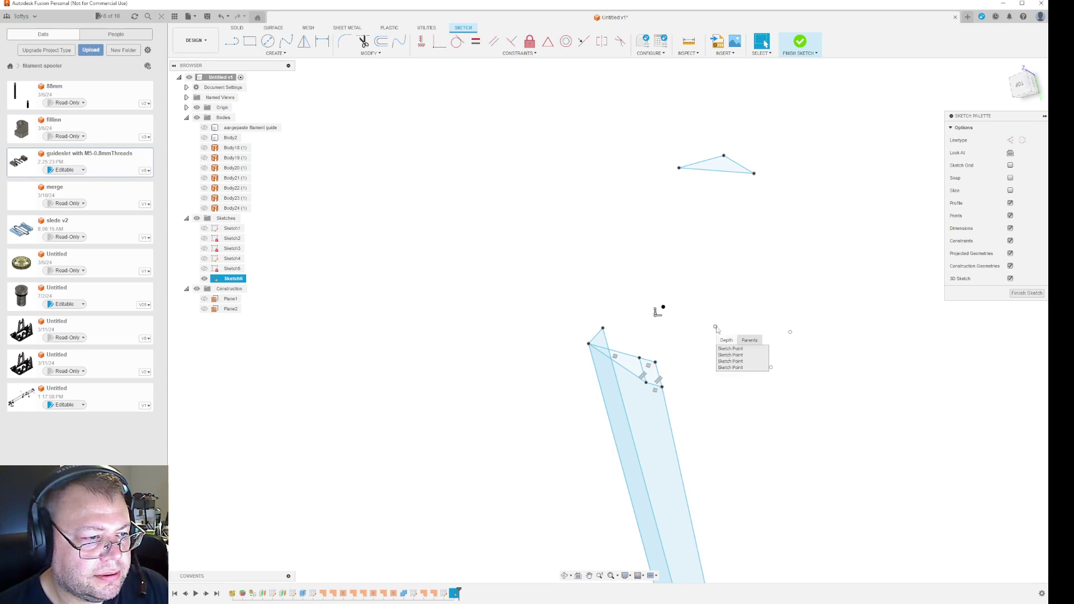
left_click(727, 359)
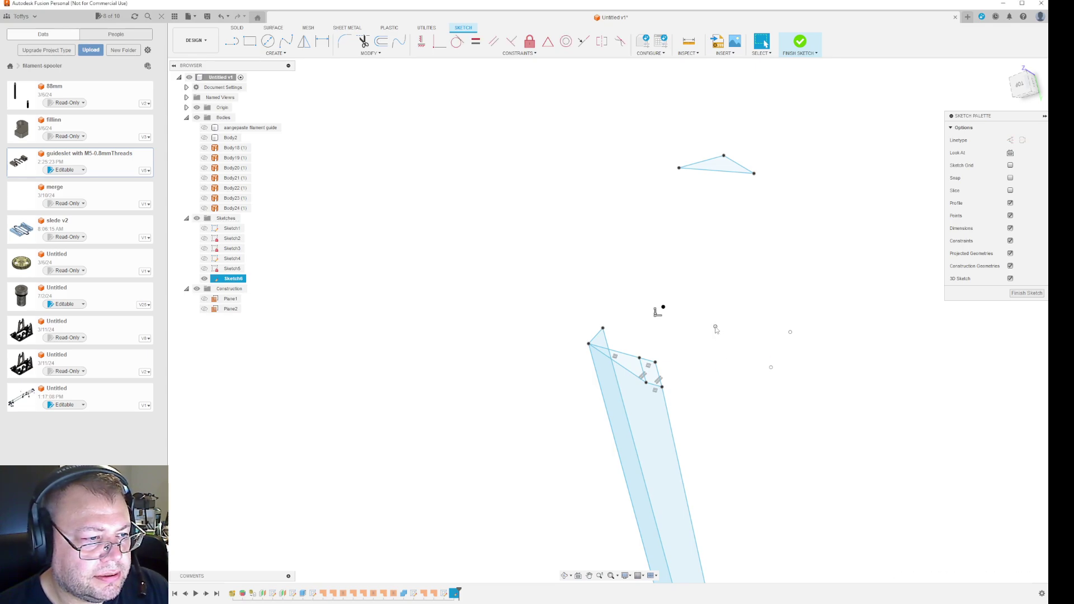
left_click(716, 329)
left_click(726, 358)
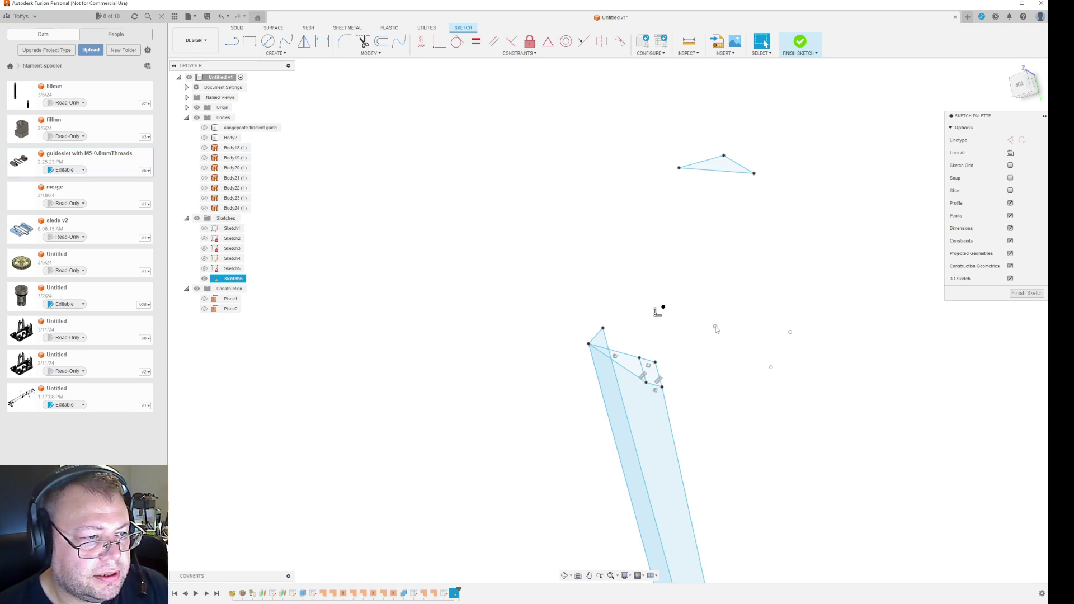
left_click(716, 329)
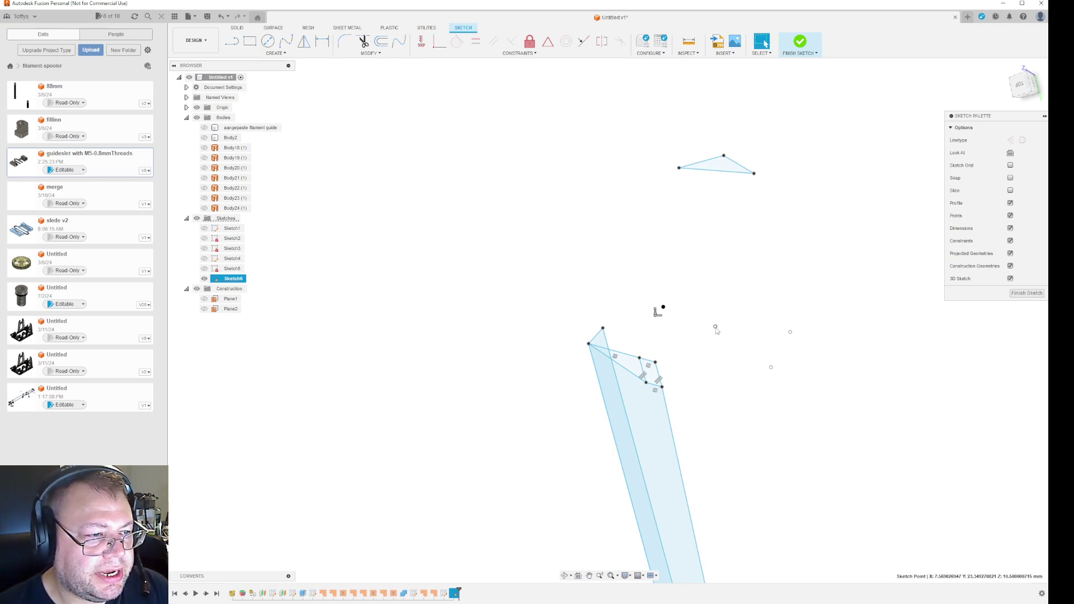
left_click(716, 331)
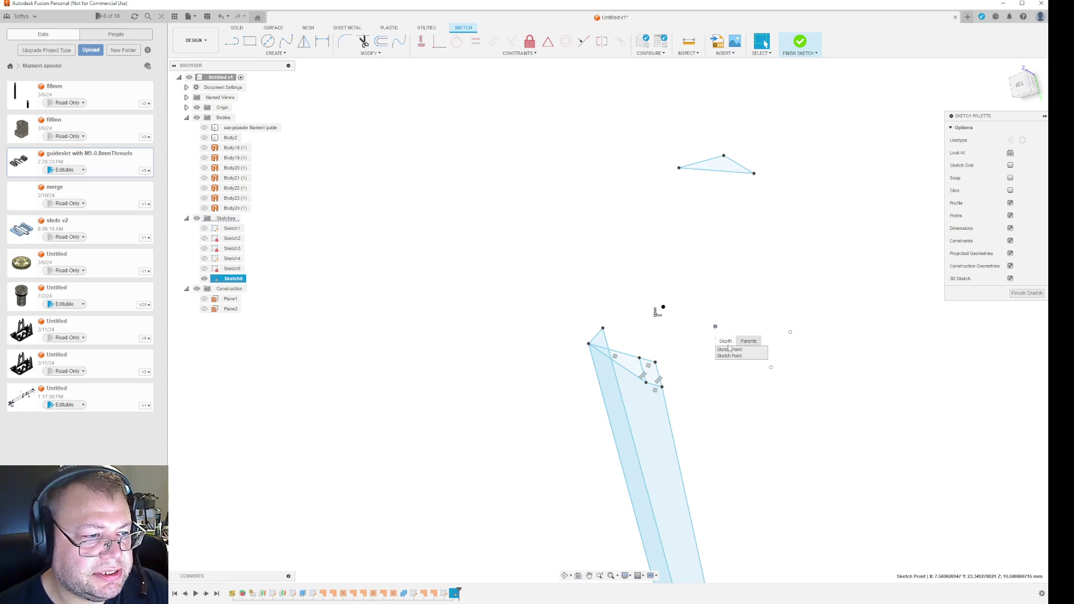
key("Escape")
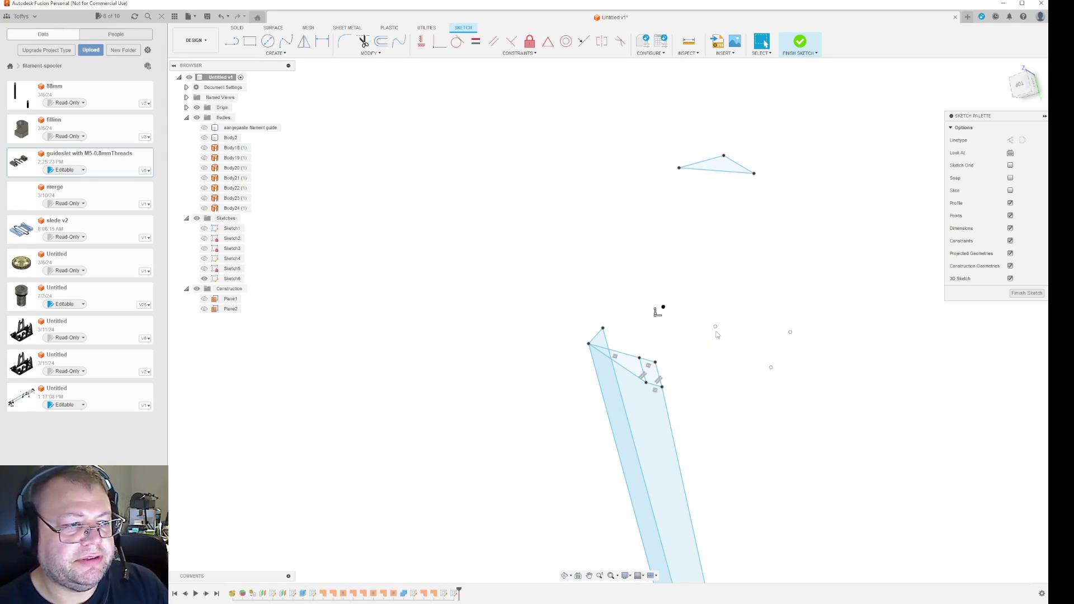
left_click(717, 330)
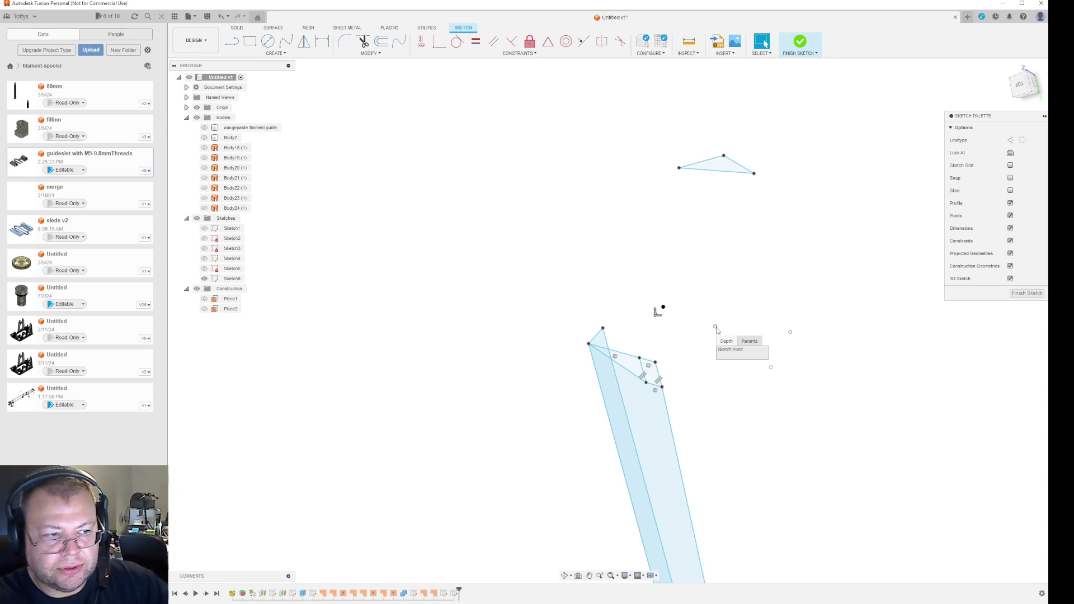
left_click(943, 364)
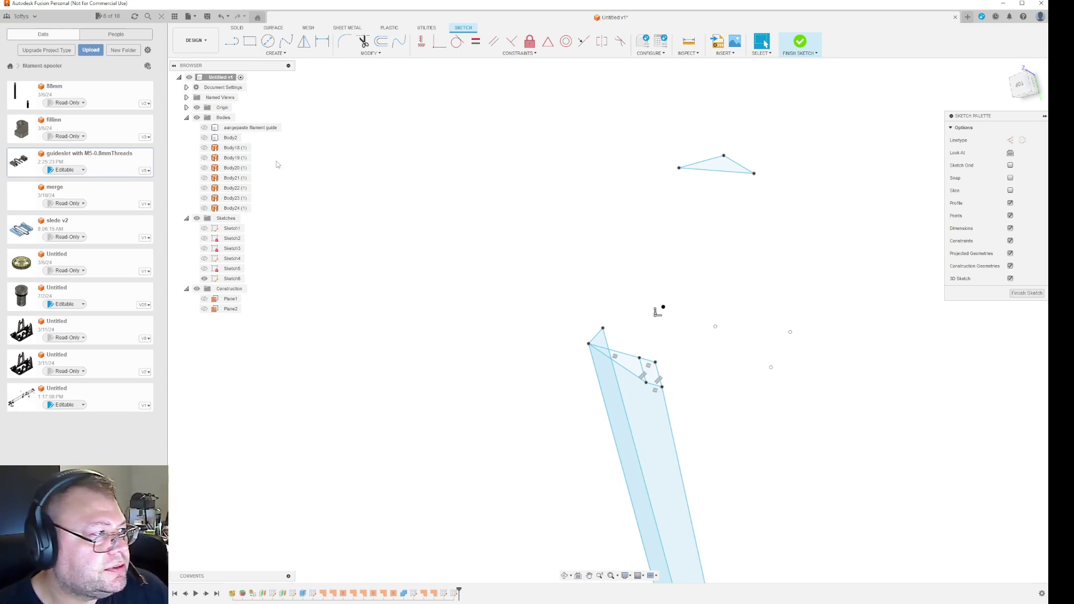
left_click(791, 333)
key("Escape")
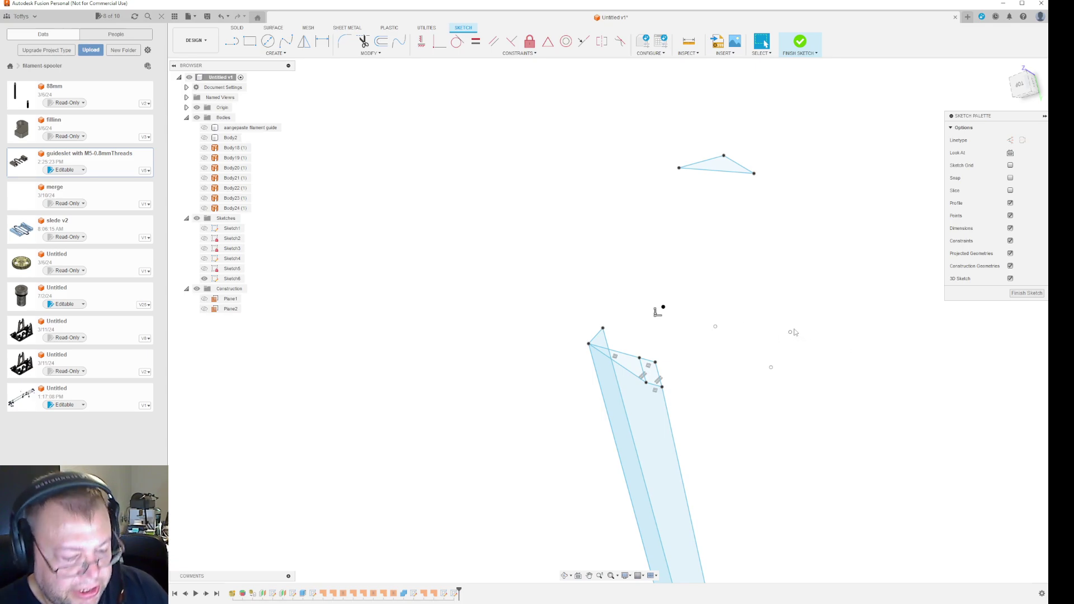
Draw three lines joining the cleaned-up corner points into a closed triangle and check it against the temporarily shown aangepaste filament guide body
key("l")
left_click(790, 333)
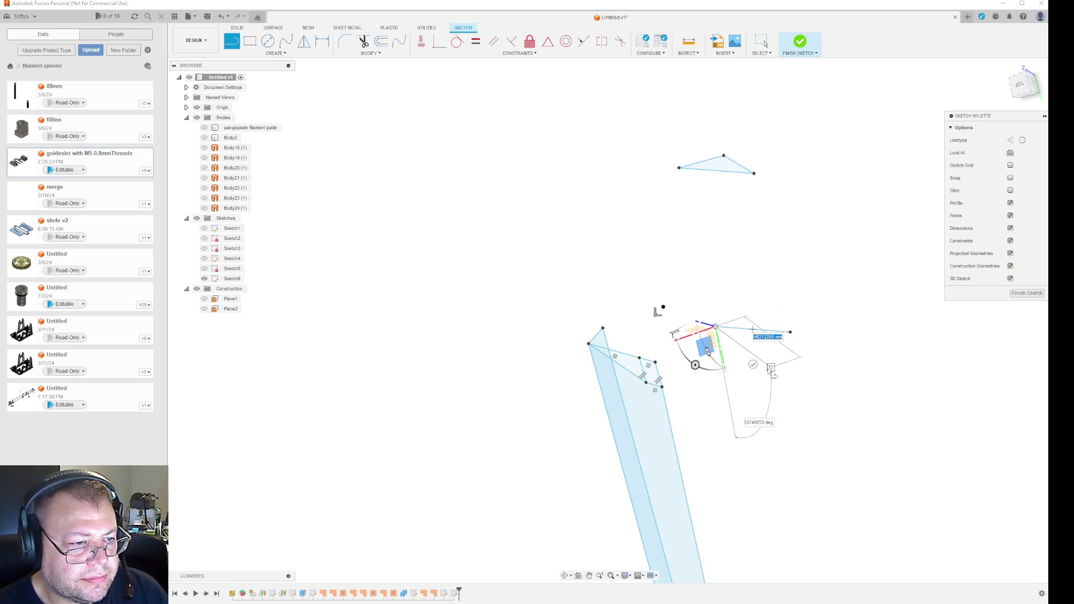
left_click(752, 364)
left_click(792, 335)
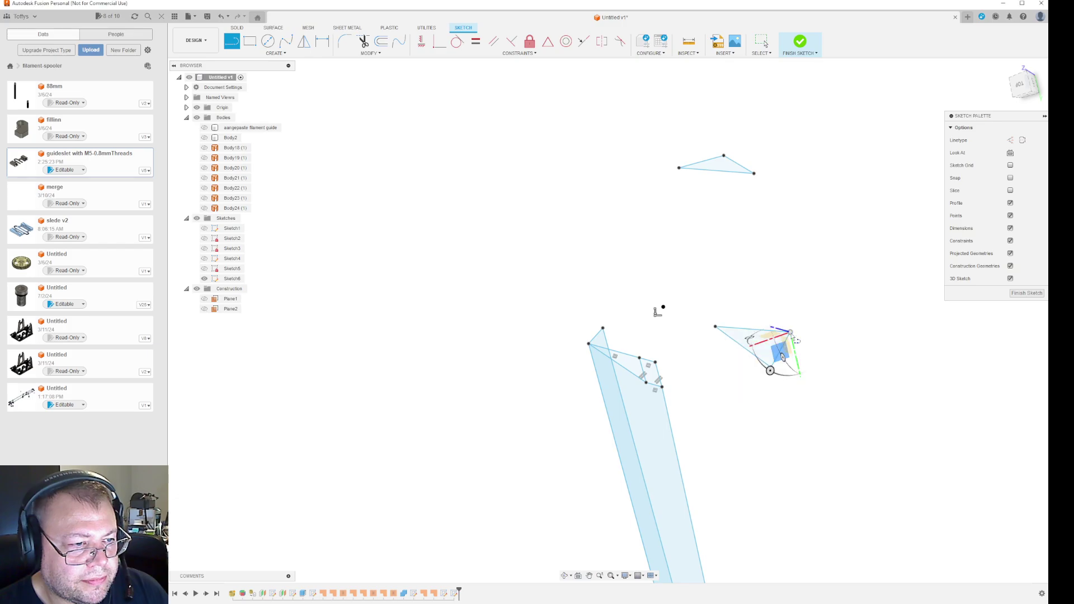
key("Escape")
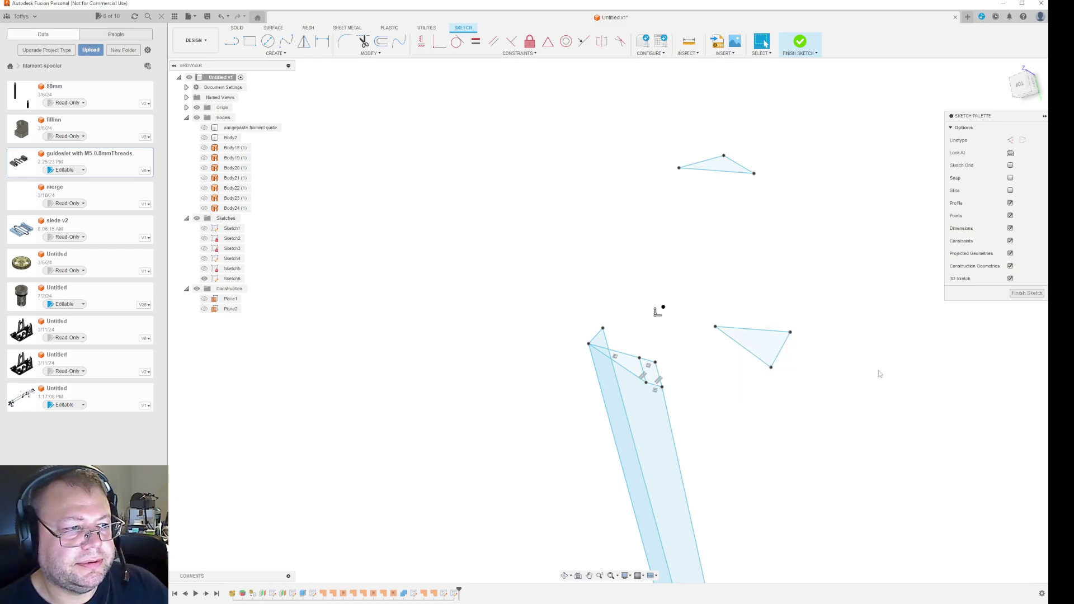
left_click(204, 128)
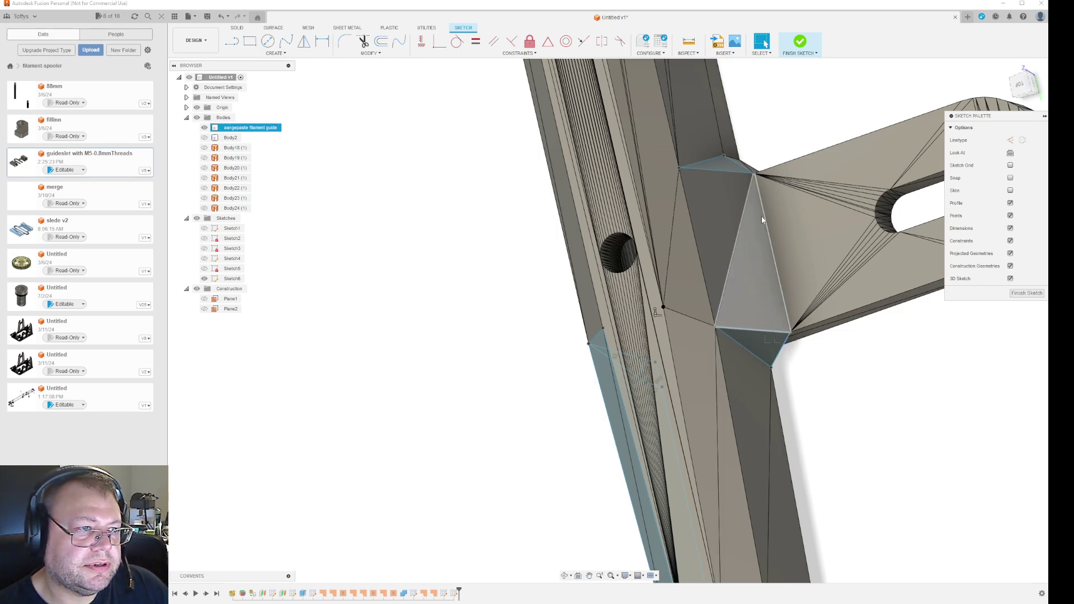
left_click(205, 128)
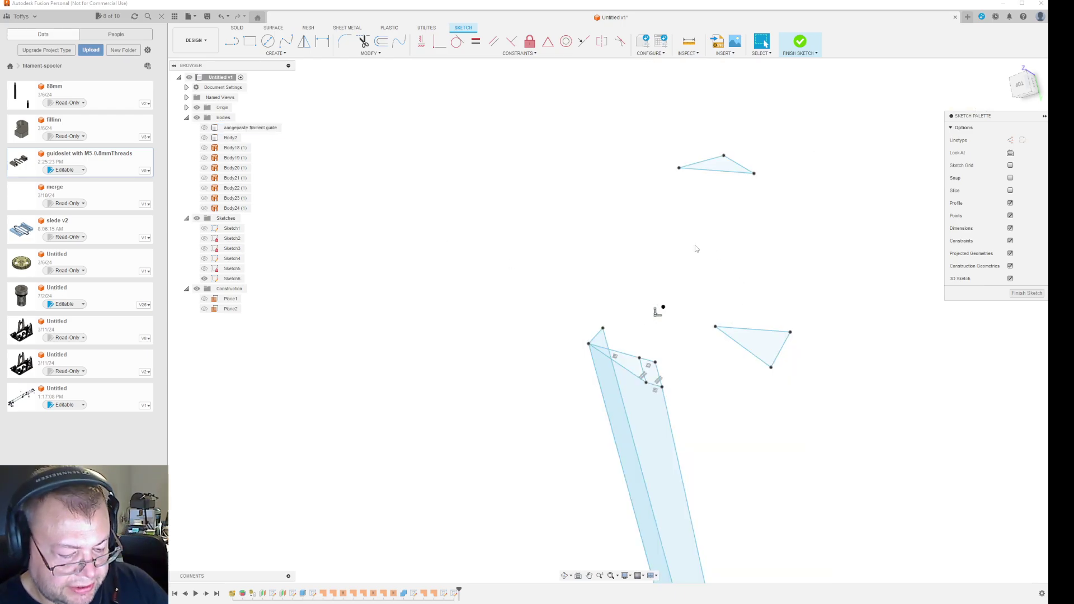
Draw two lines joining the matching corners of the two separate triangles to close the four-sided face between them
key("l")
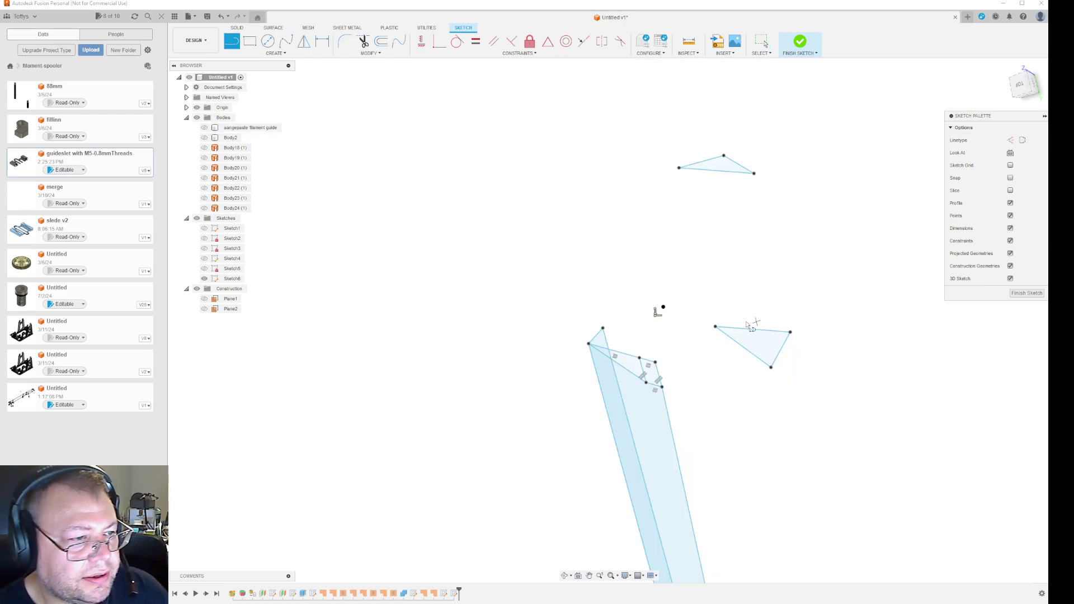
left_click(715, 327)
double_click(680, 169)
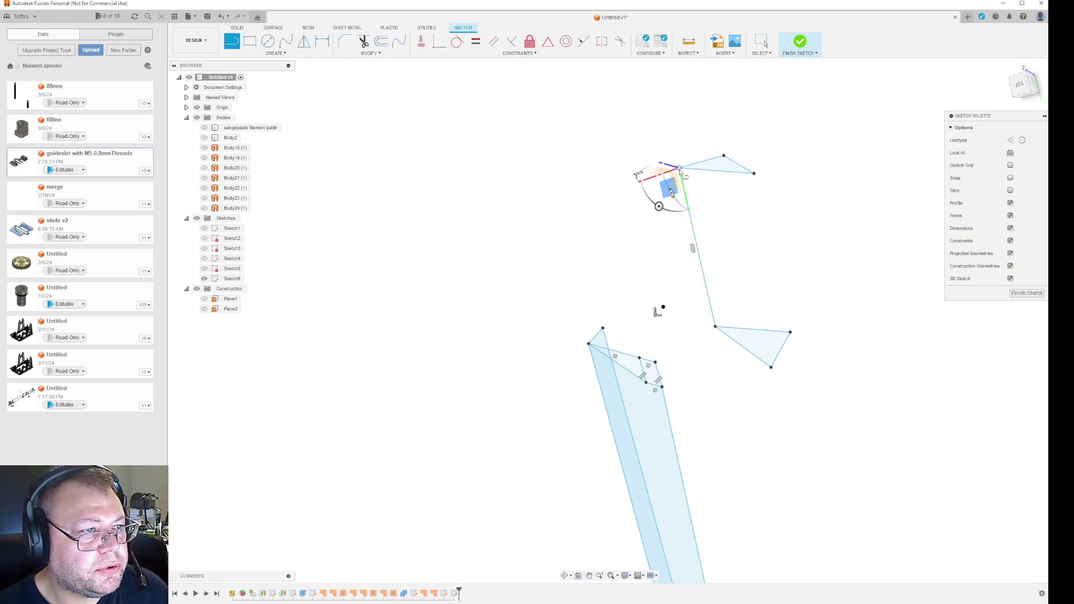
left_click(790, 332)
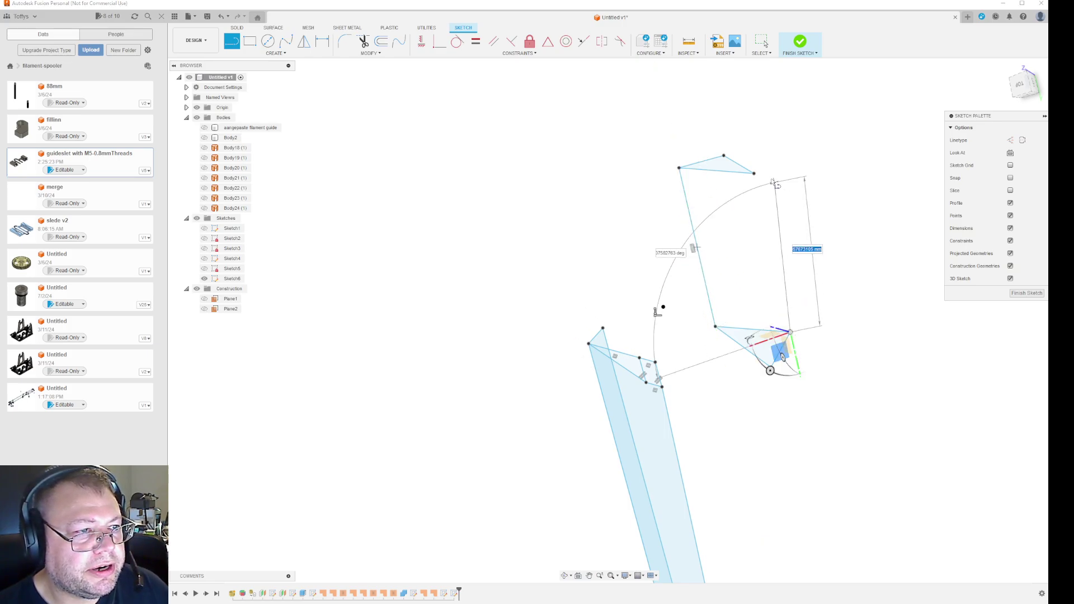
double_click(754, 174)
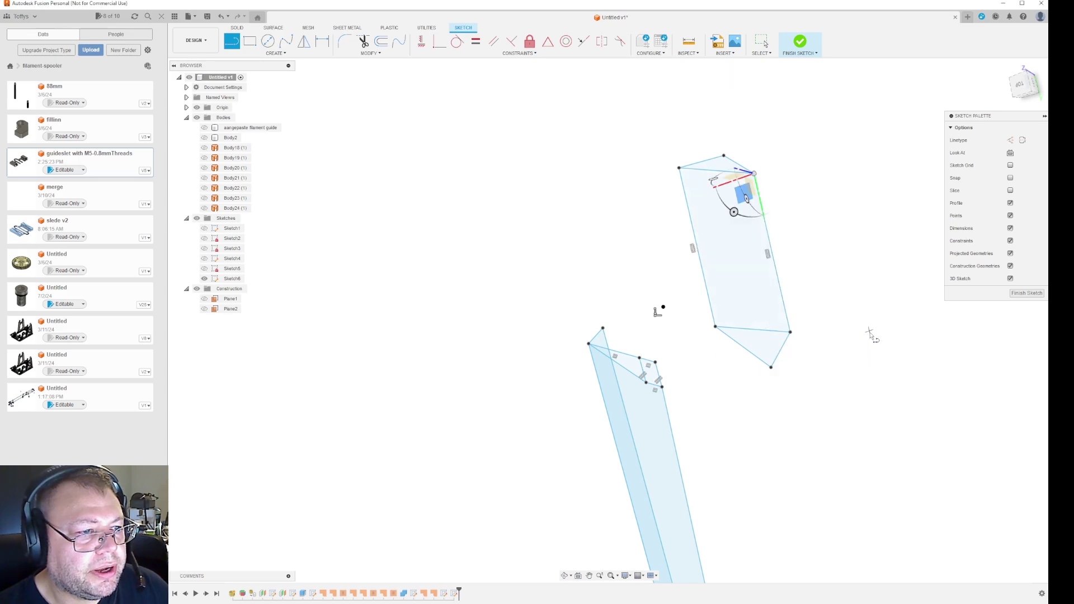
mouse_move(871, 333)
middle_mouse_down("shift")
mouse_move(897, 324)
mouse_move(777, 389)
mouse_move(839, 335)
mouse_move(845, 354)
mouse_move(789, 362)
mouse_move(817, 344)
mouse_move(802, 370)
mouse_move(780, 367)
middle_mouse_up("shift")
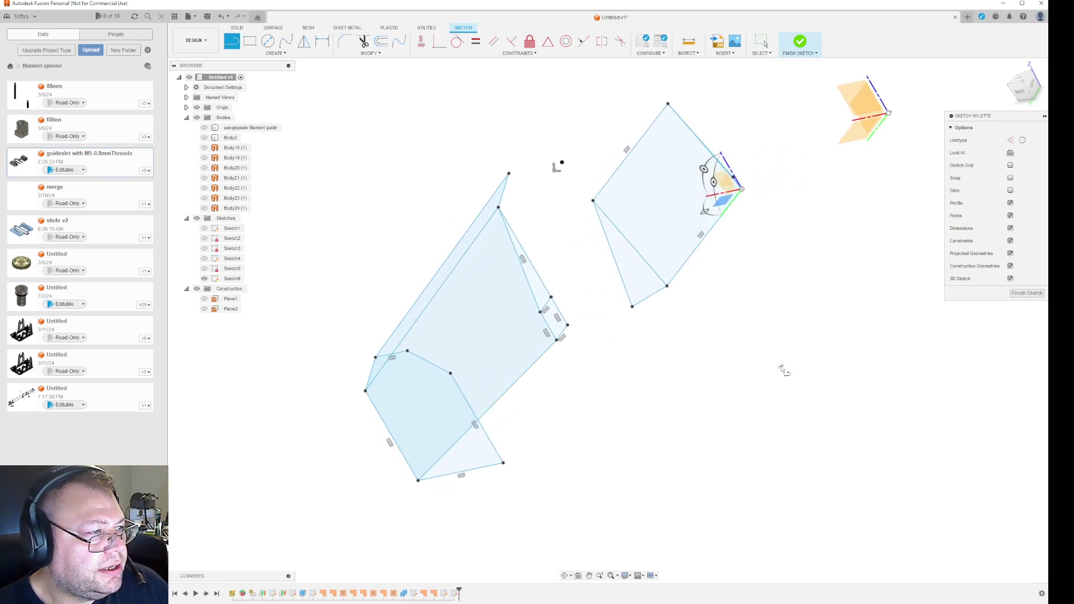
Try to outline the guide's sloped face with three lines through the isolated corner point, using the aangepaste filament guide body as reference
left_click(205, 129)
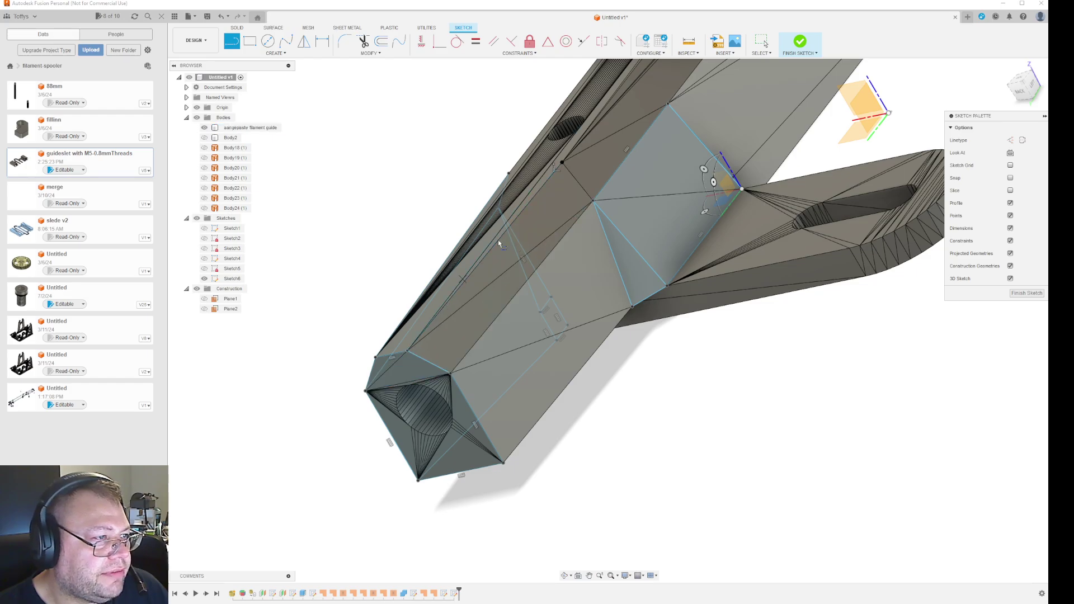
left_click(204, 128)
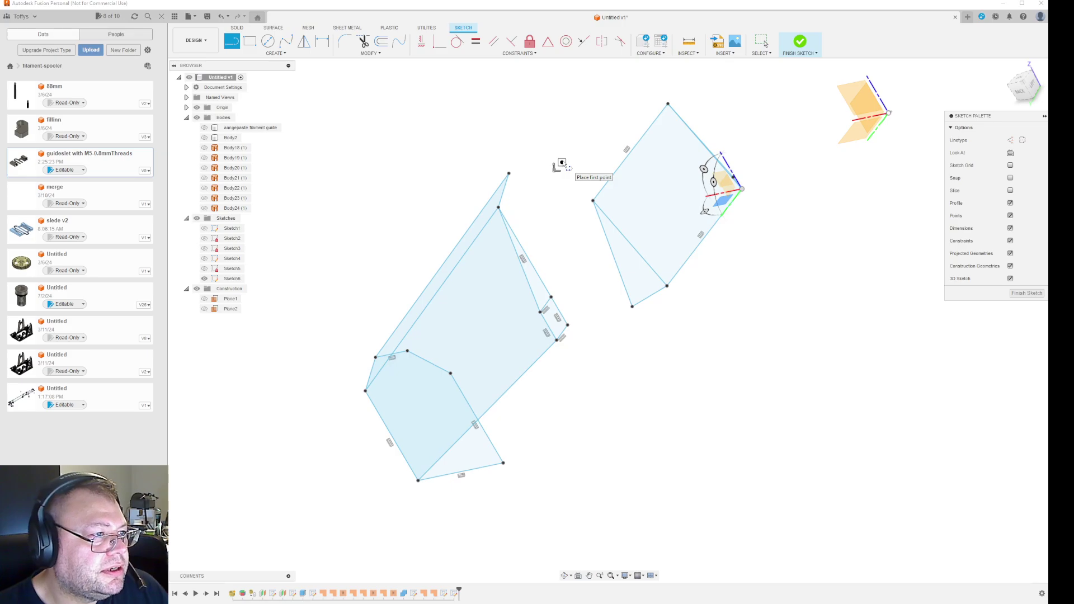
left_click(562, 164)
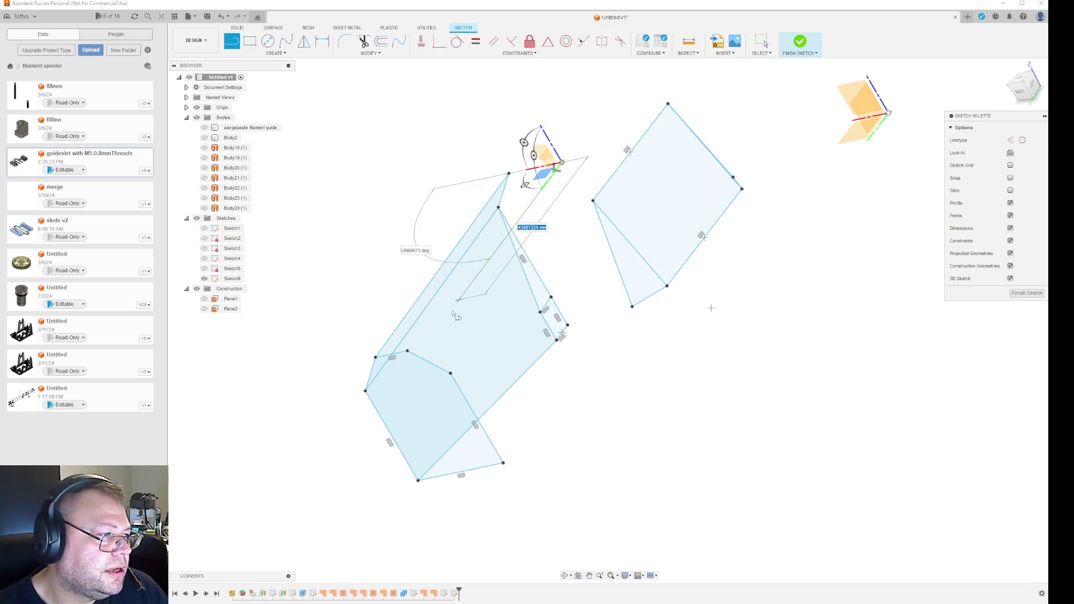
left_click(408, 351)
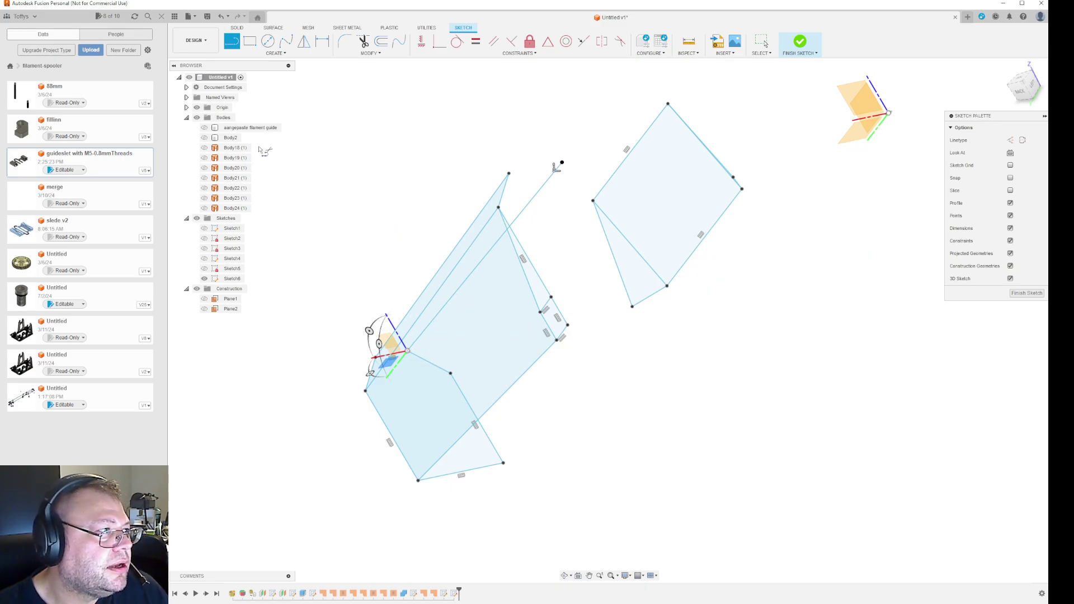
left_click(204, 127)
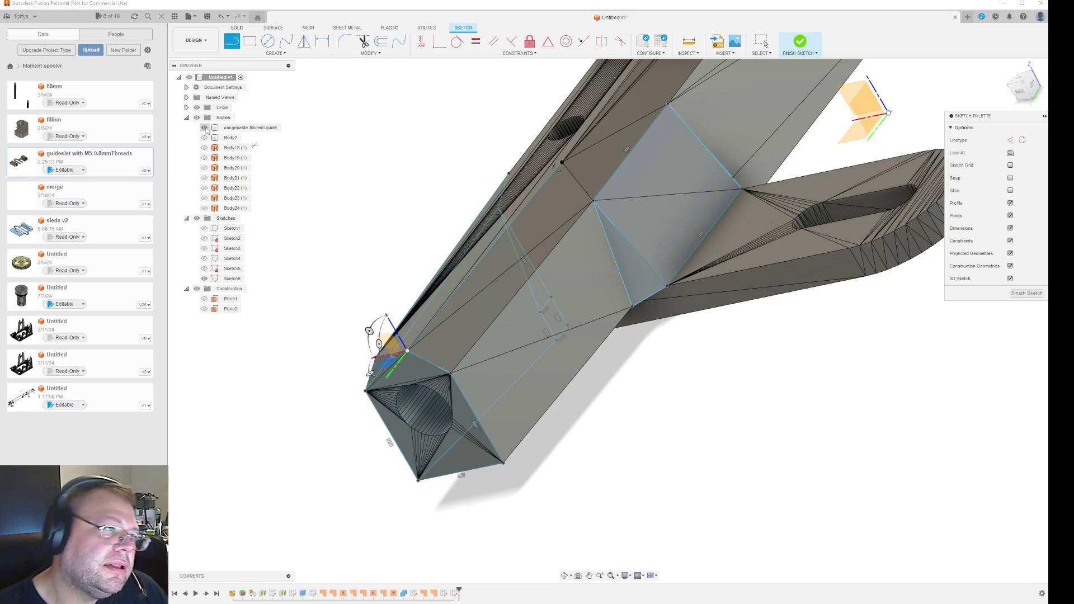
left_click(204, 127)
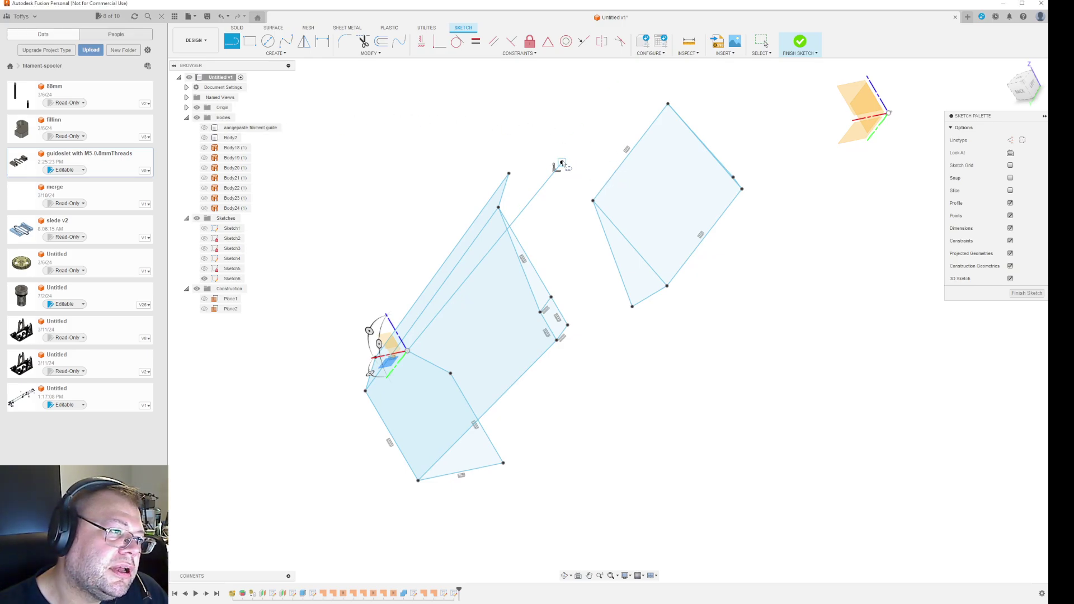
left_click(563, 162)
left_click(594, 201)
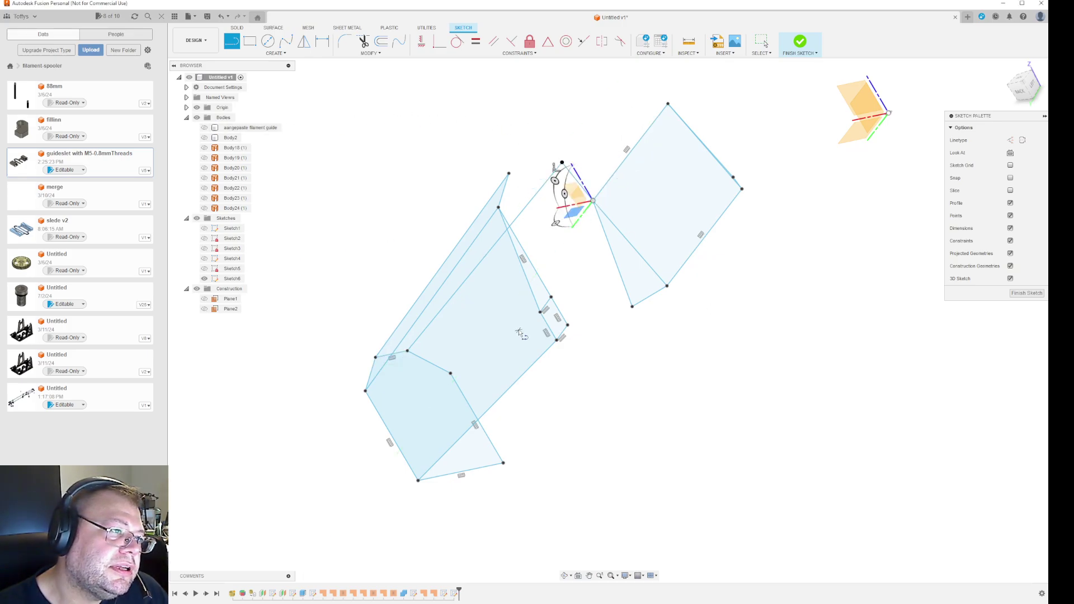
left_click(451, 373)
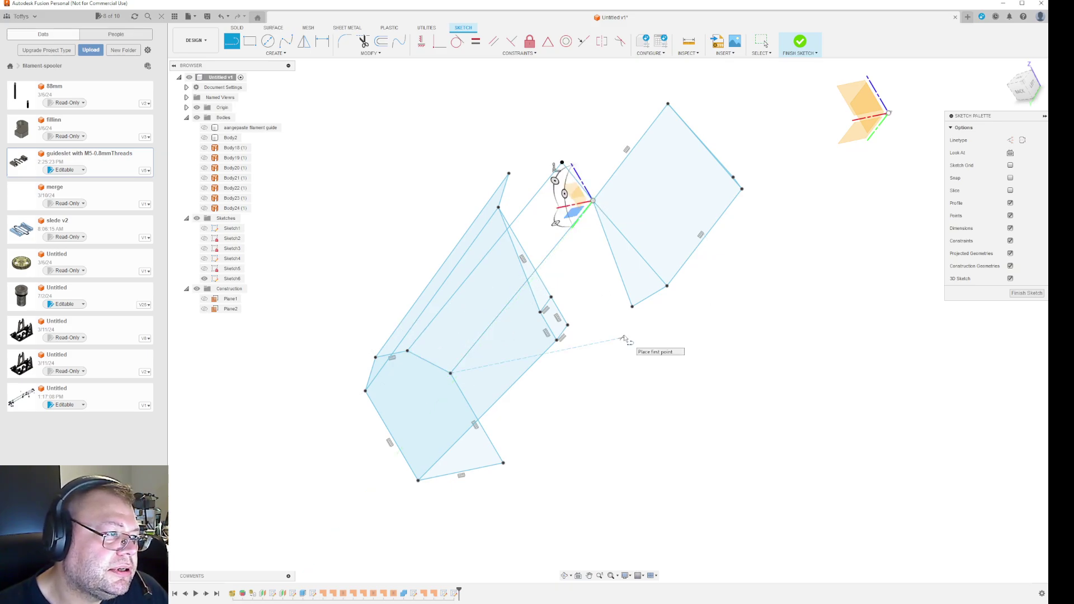
key("Escape")
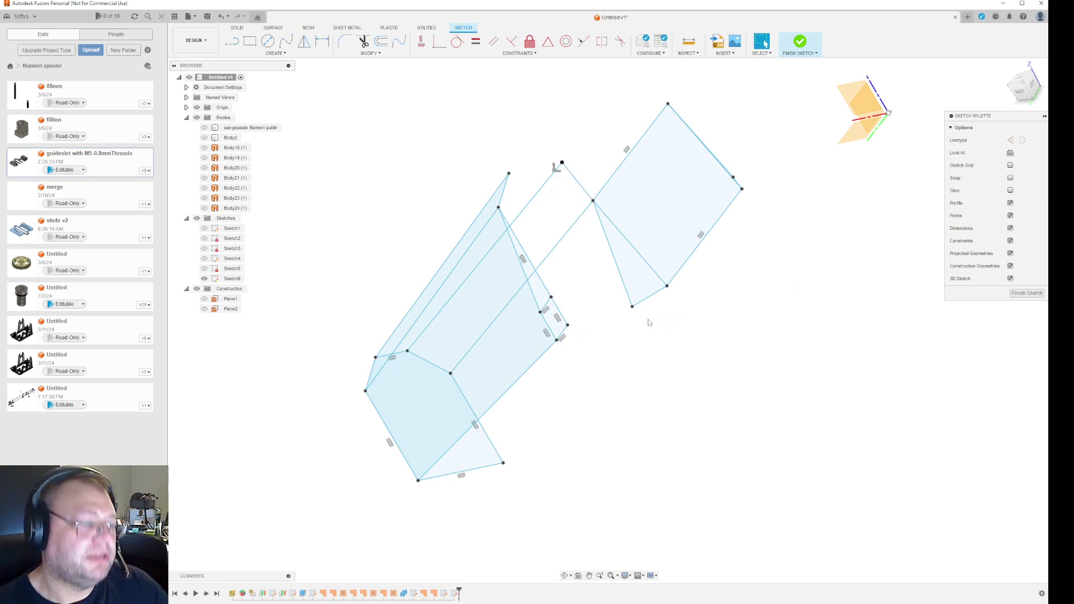
Undo the three lines drawn between the isolated corner point, the neighbouring face corner and the end face
key("ctrl+z")
key("ctrl+z")
key("ctrl+z")
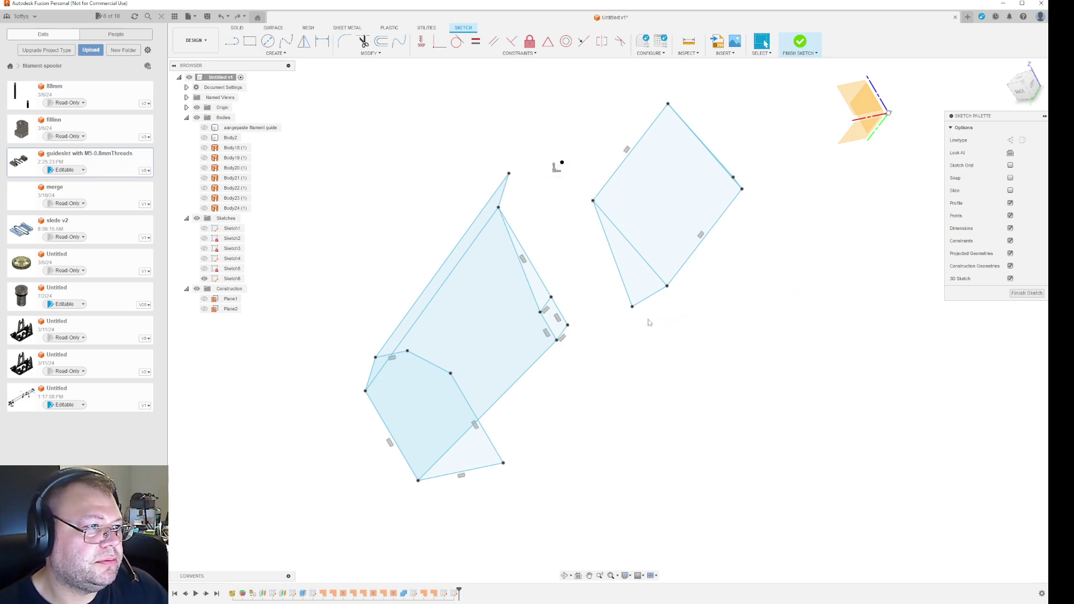
Delete the duplicate sketch points stacked at the isolated corner, leaving a single point, and check the neighbouring face corner for stacked points
left_click(562, 162)
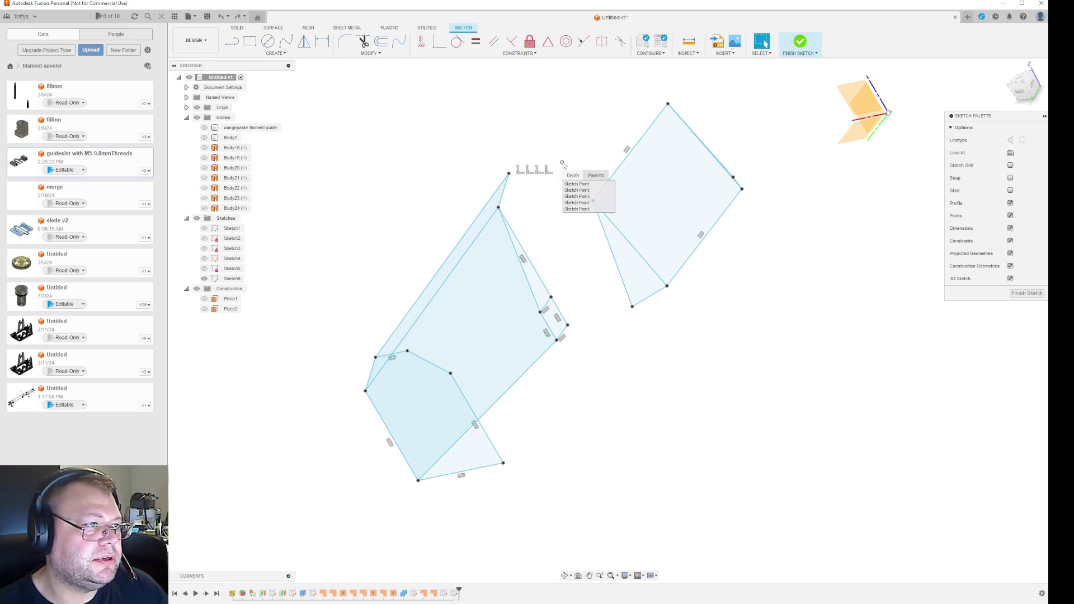
left_click(583, 212)
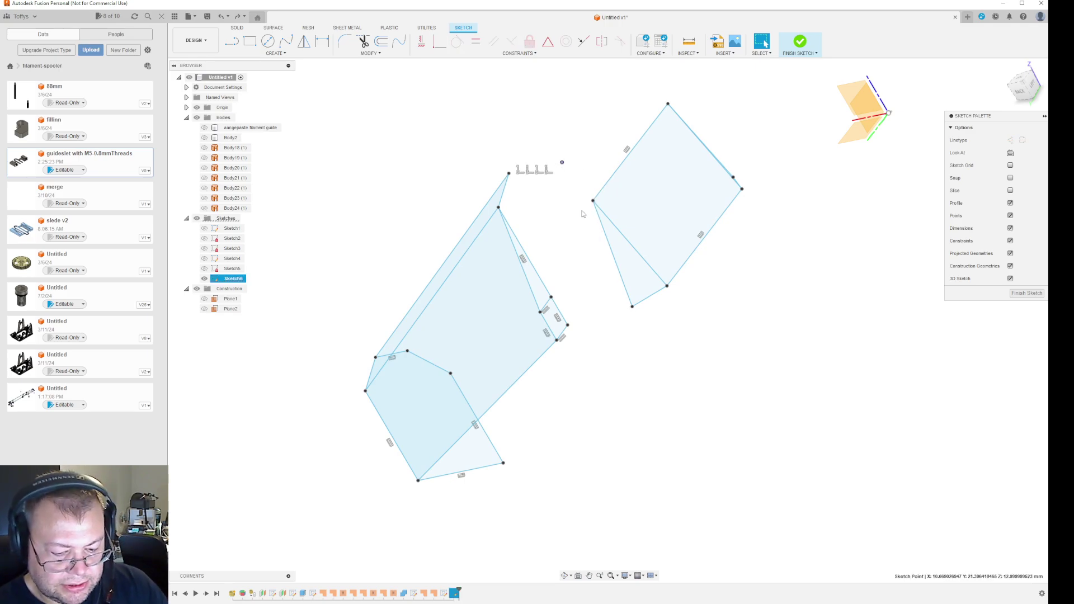
left_click(571, 192)
left_click(564, 166)
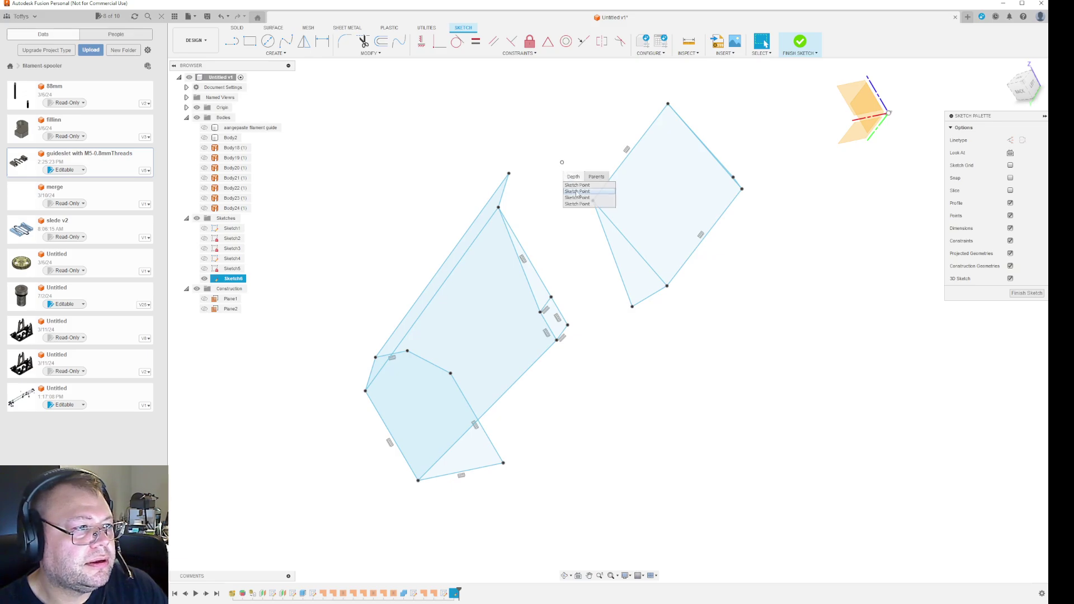
left_click(575, 208)
left_click(562, 166)
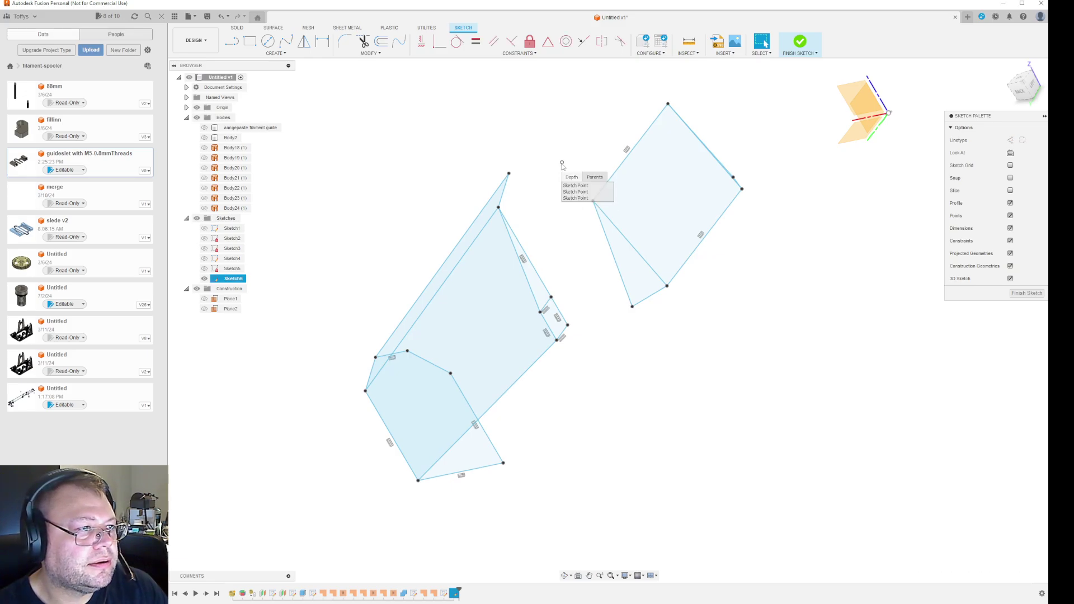
left_click(570, 185)
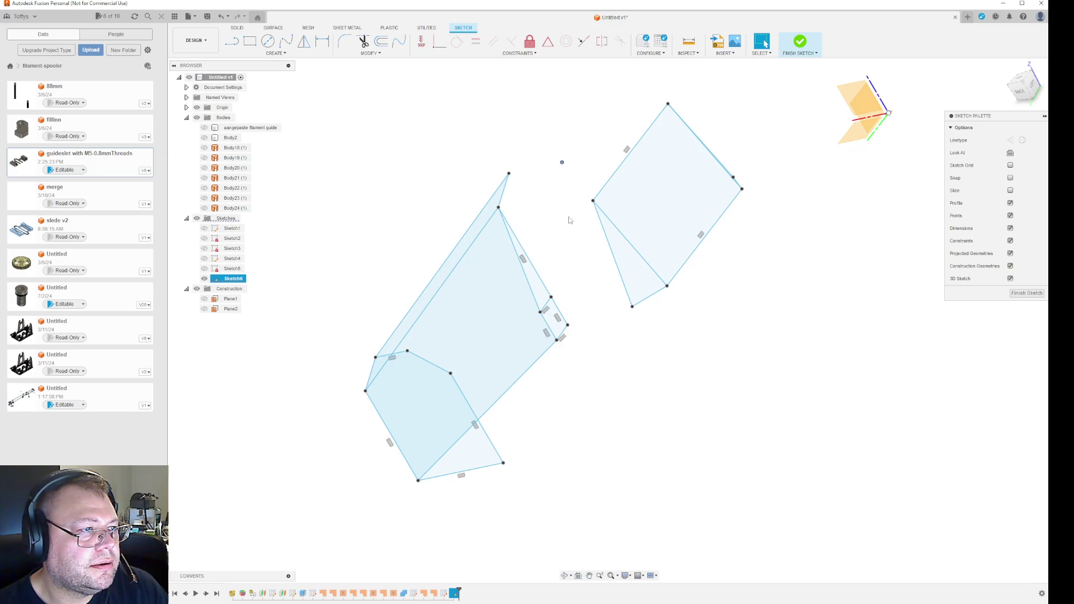
left_click(562, 164)
left_click(571, 190)
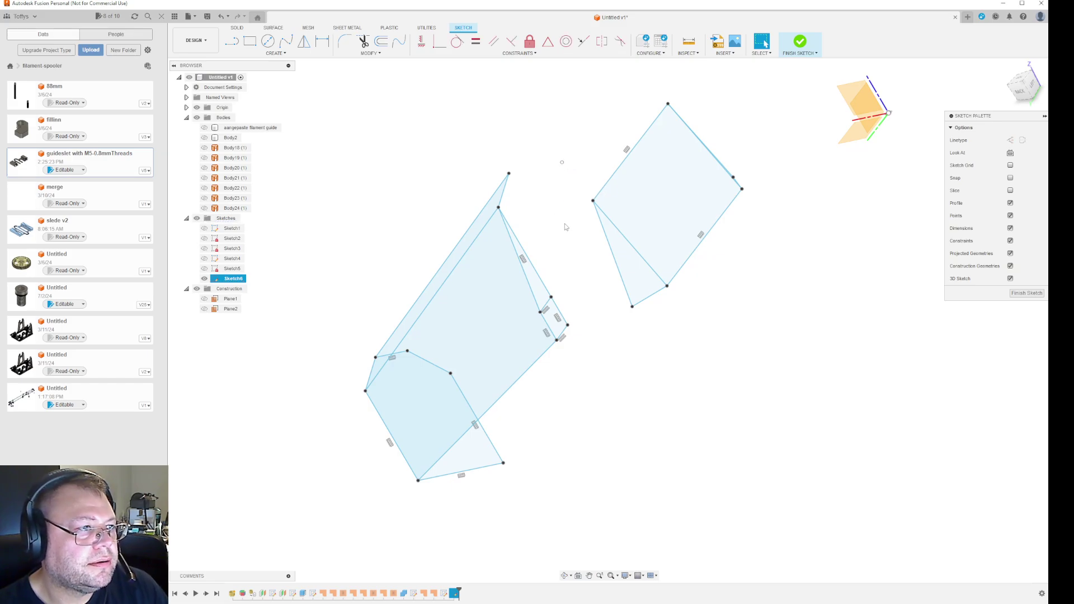
left_click(595, 204)
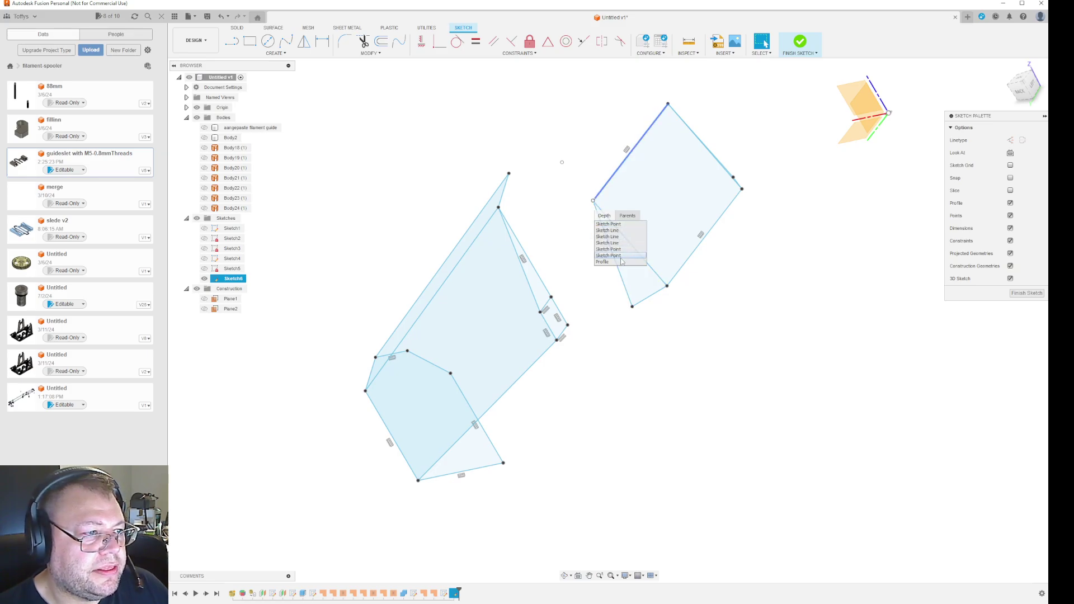
left_click(680, 363)
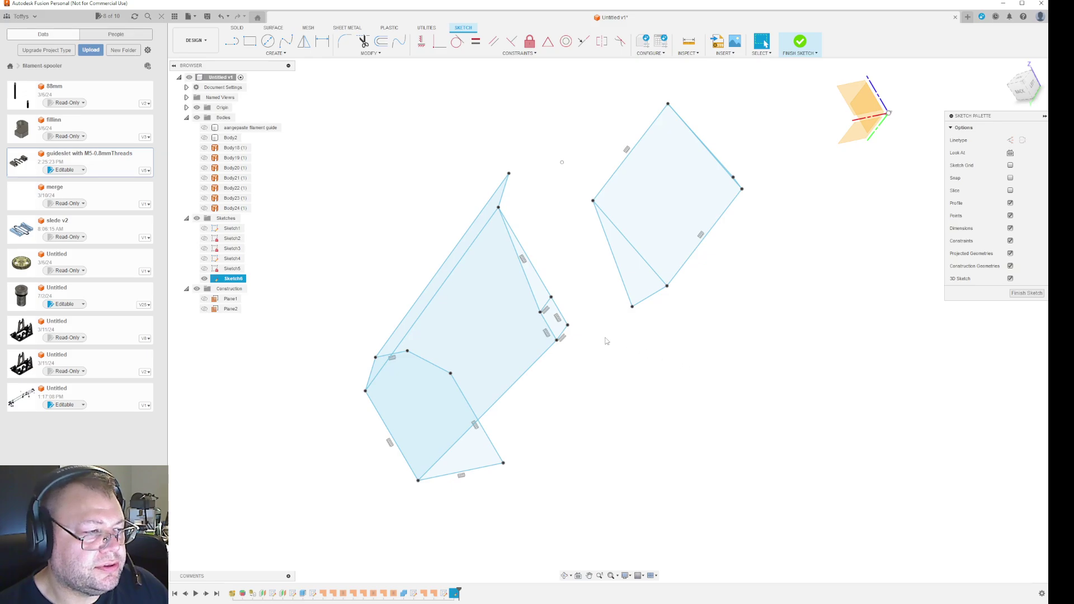
Try again to close the sloped face with lines from the cleaned-up corner point to the neighbouring face corner and the end face
key("l")
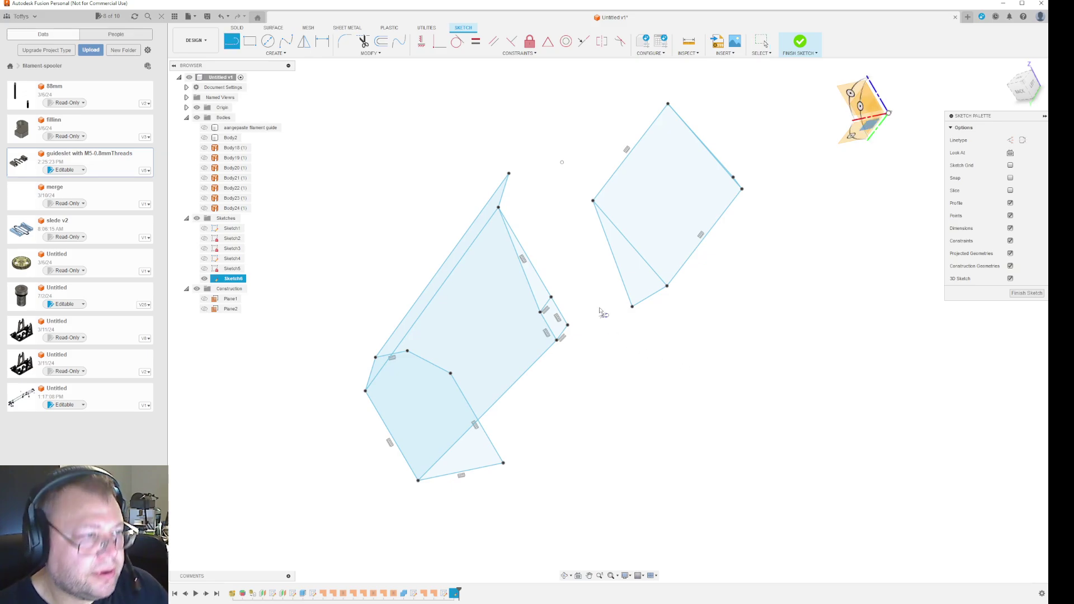
left_click(561, 162)
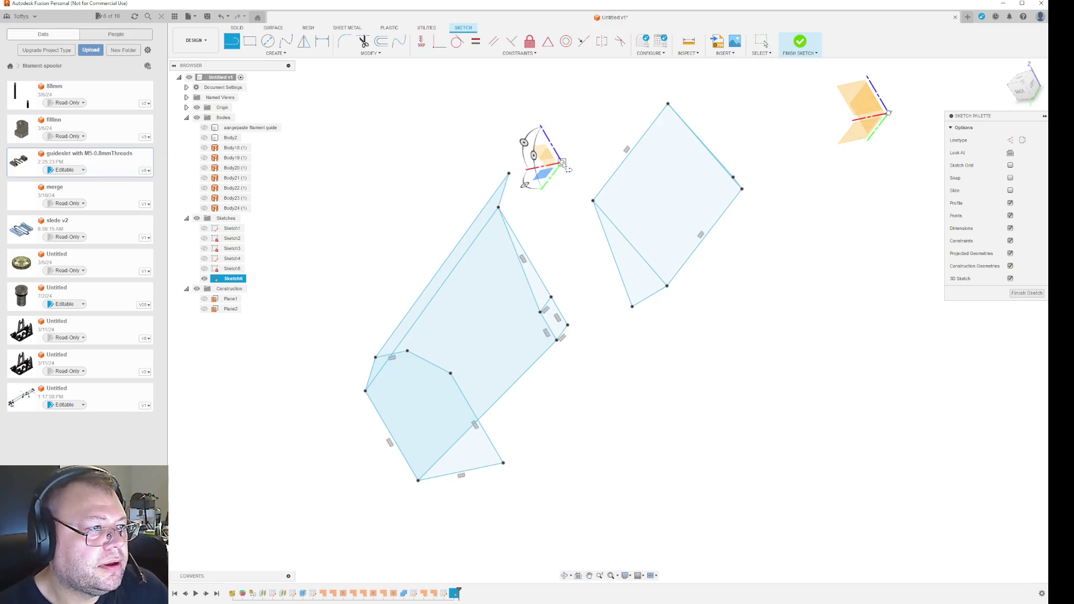
left_click(591, 200)
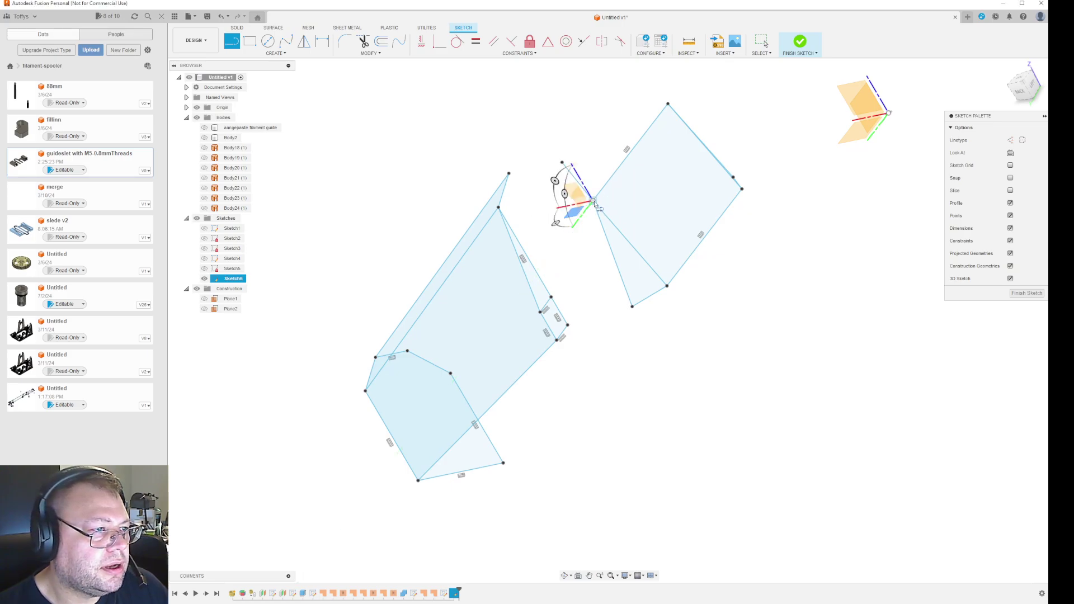
left_click(450, 374)
left_click(563, 163)
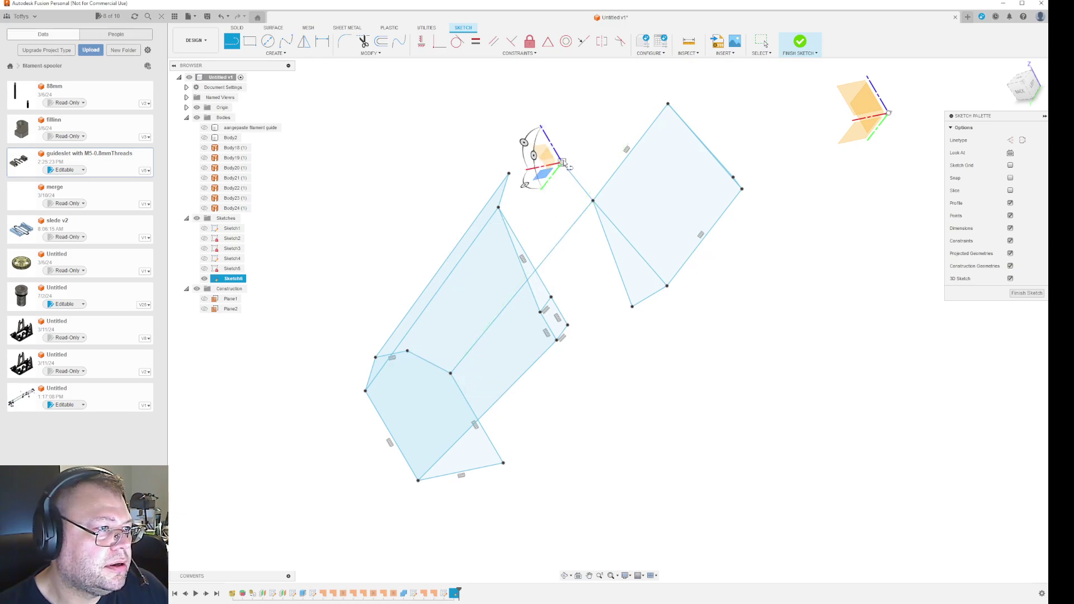
left_click(408, 351)
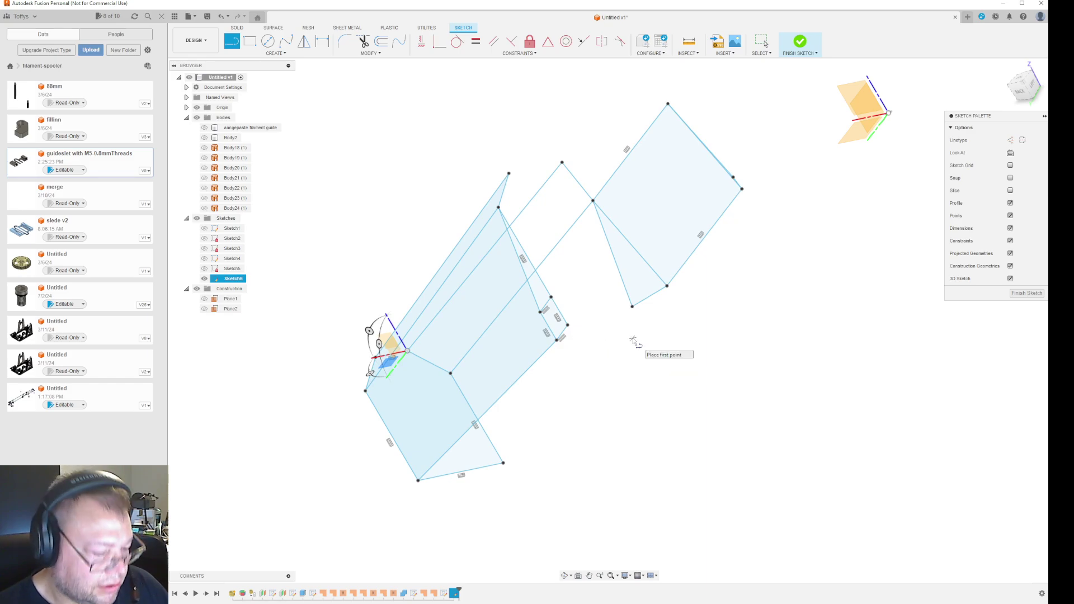
Leave the Line command and undo the three lines of the second sloped-face attempt
key("Escape")
key("ctrl+z")
key("ctrl+z")
key("ctrl+z")
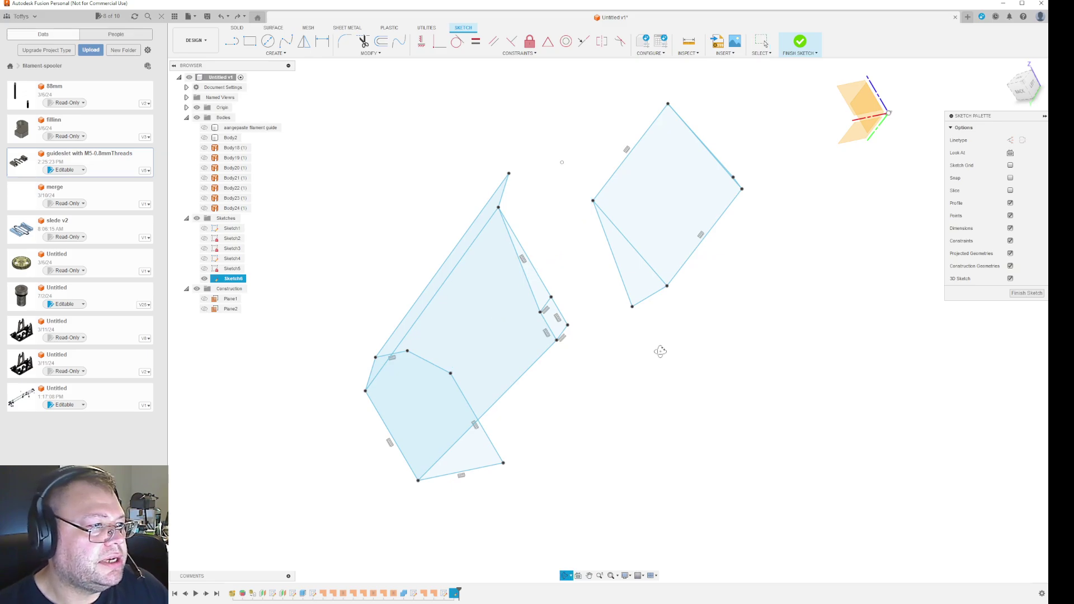
Compare the sketch's corner points with the mesh edges by toggling the aangepaste filament guide body's visibility from a rotated view
middle_click_drag(660, 354, 680, 354, "shift")
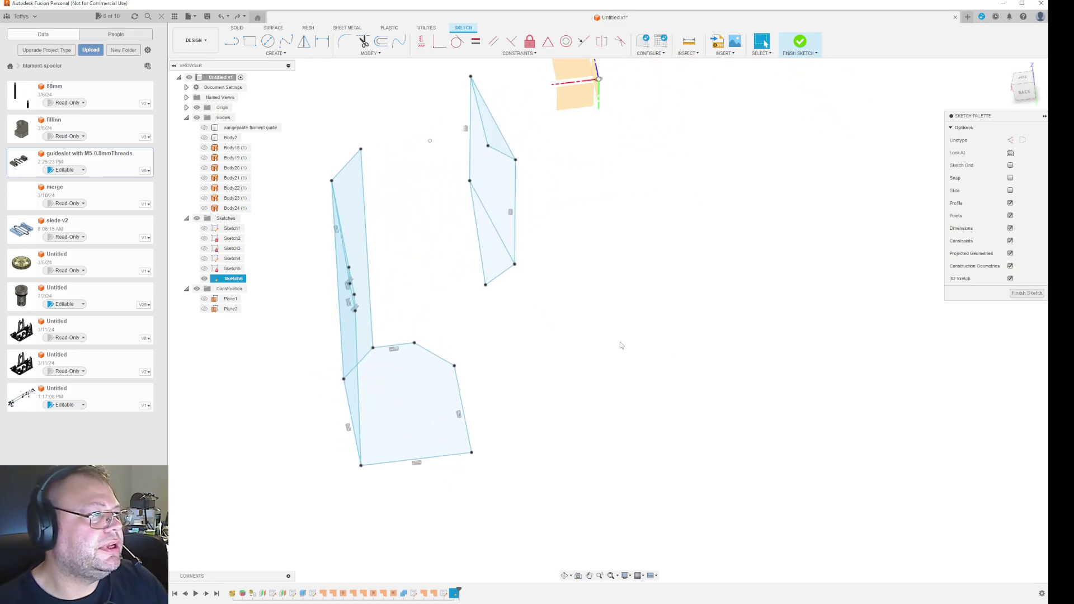
left_click(204, 128)
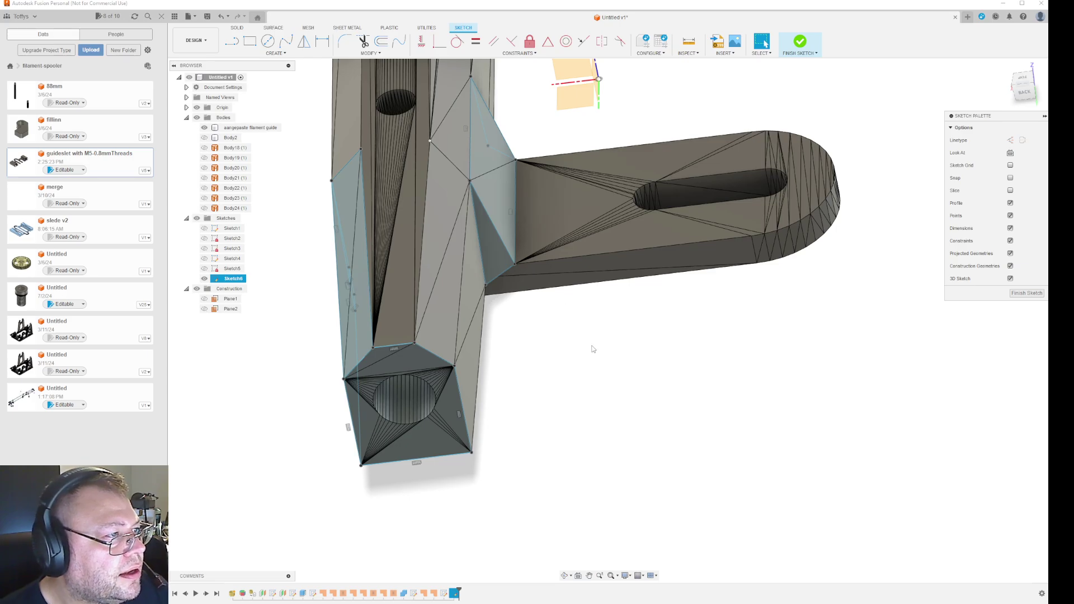
mouse_move(593, 349)
middle_mouse_down("shift")
mouse_move(594, 326)
mouse_move(585, 330)
middle_mouse_up("shift")
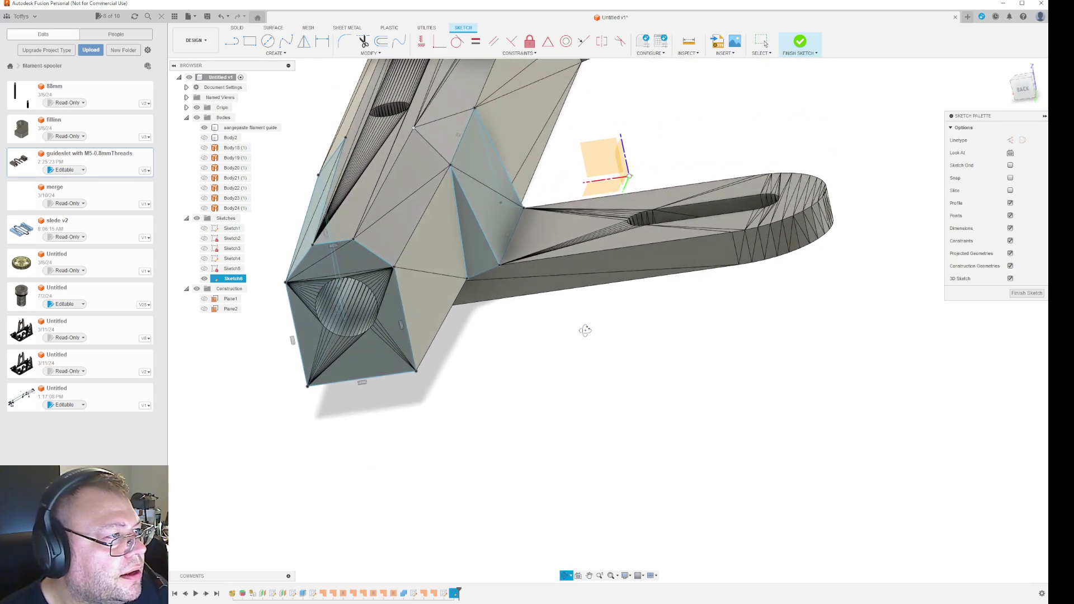
left_click(204, 128)
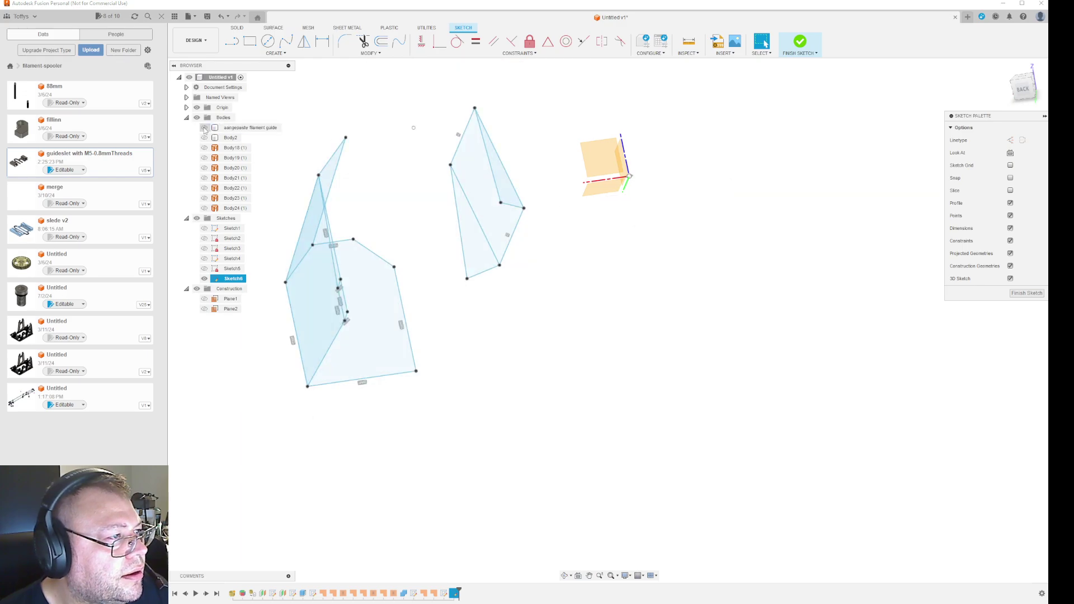
left_click(204, 127)
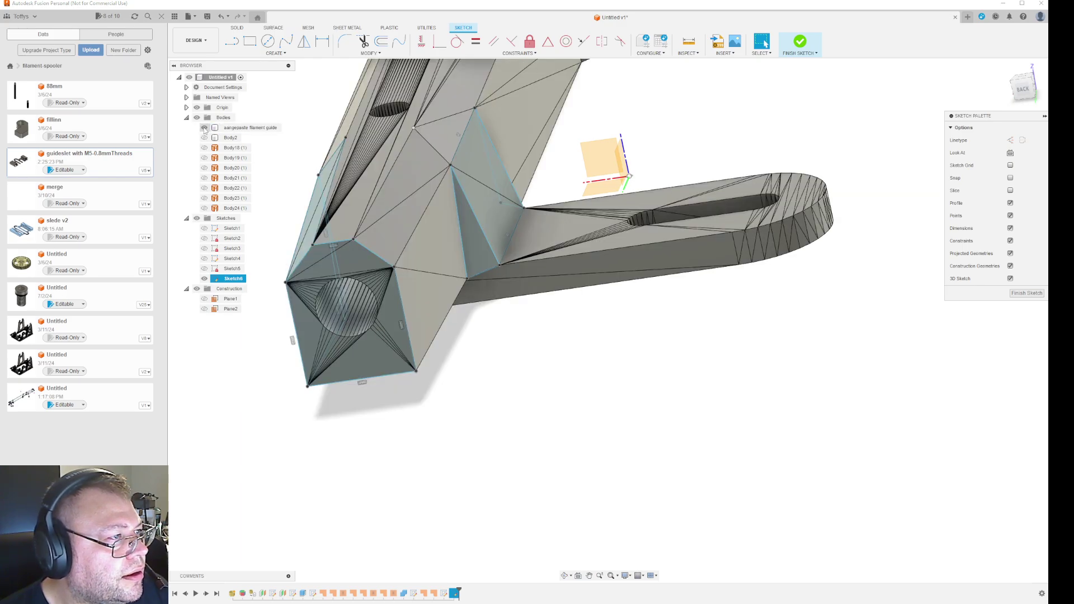
left_click(204, 127)
left_click(204, 128)
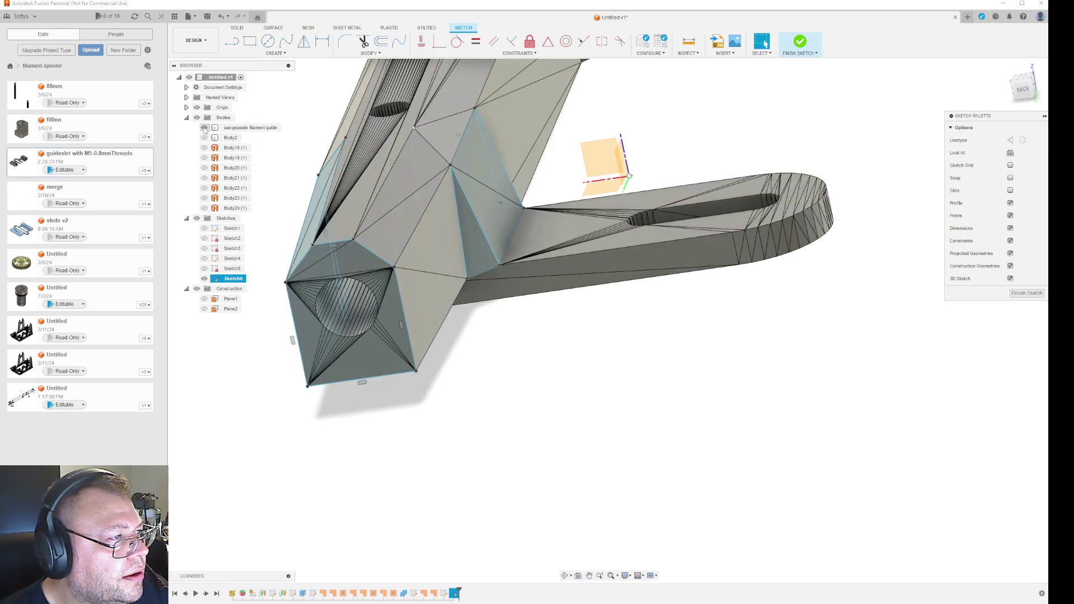
Check the isolated corner point and open sloped face against the mesh by switching the aangepaste filament guide body on and off
left_click(204, 128)
left_click(204, 127)
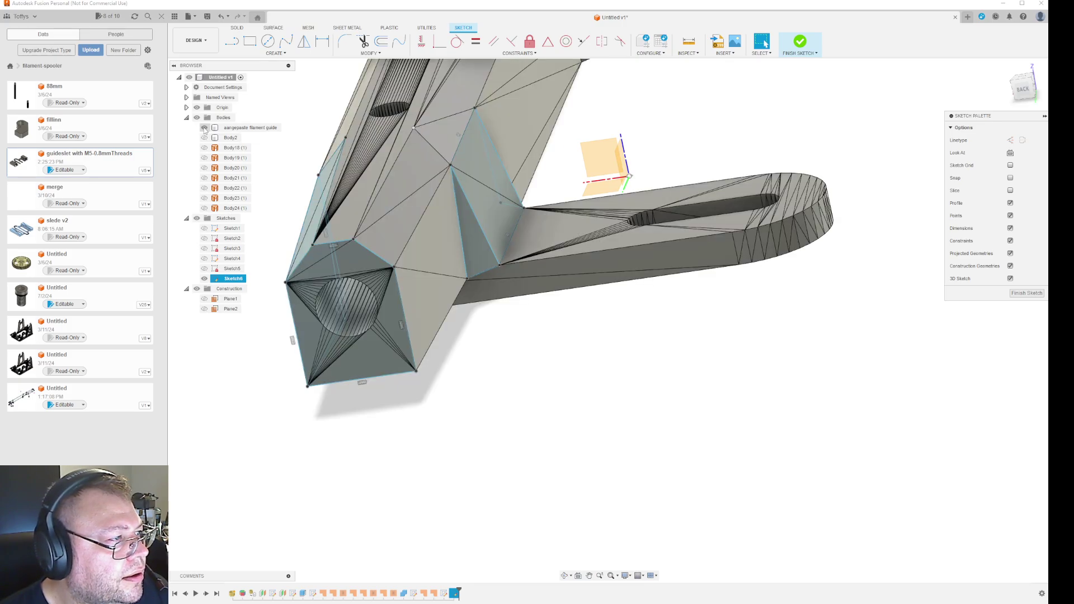
left_click(204, 127)
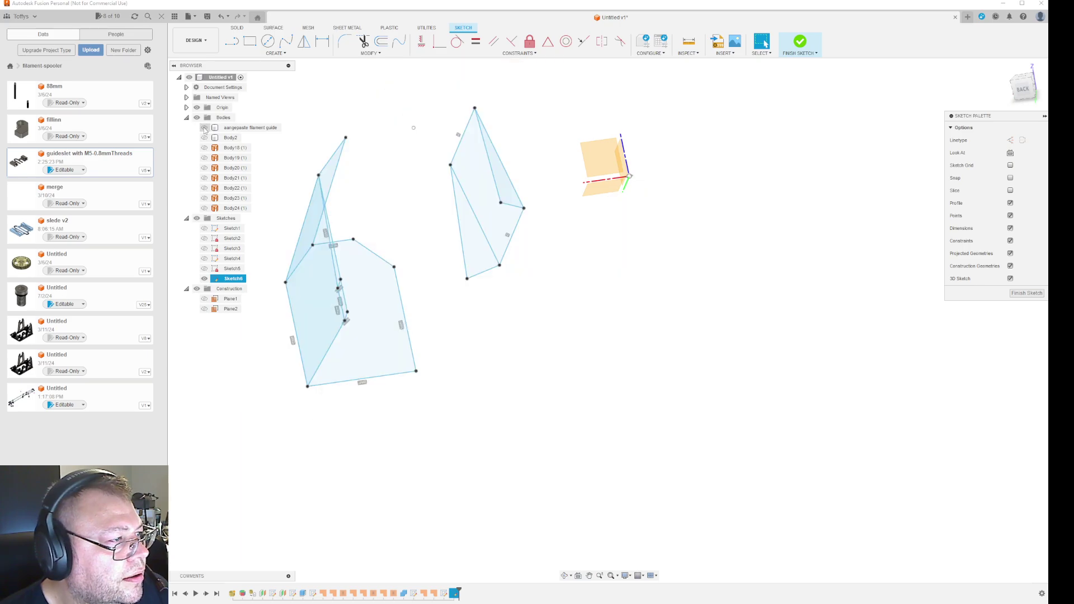
left_click(204, 128)
left_click(205, 127)
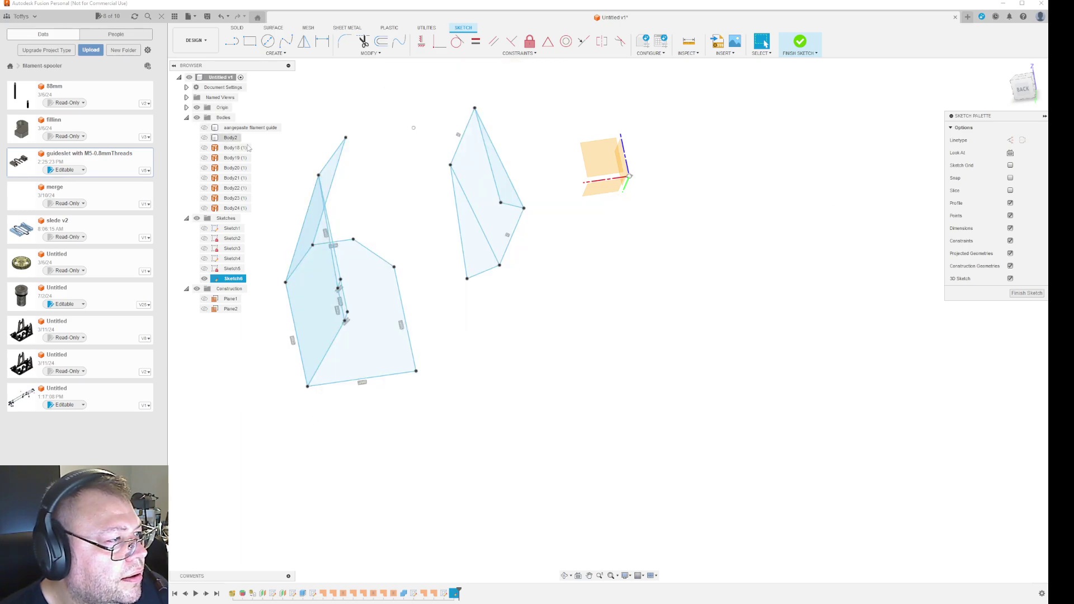
Delete the duplicate sketch points stacked at the two end-face corners that border the open sloped face
left_click(354, 242)
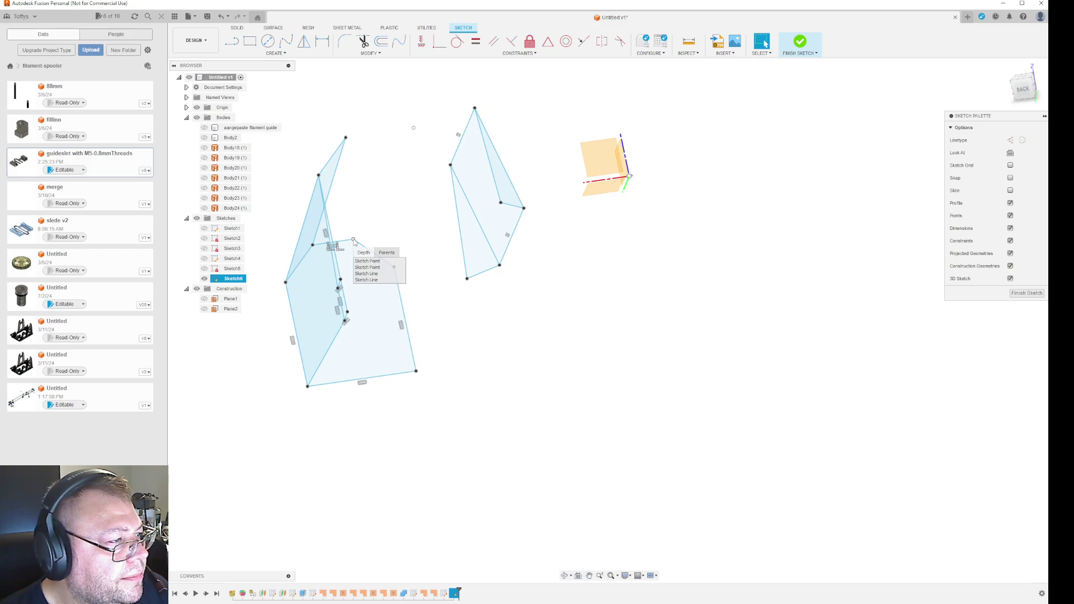
left_click(375, 261)
left_click(510, 315)
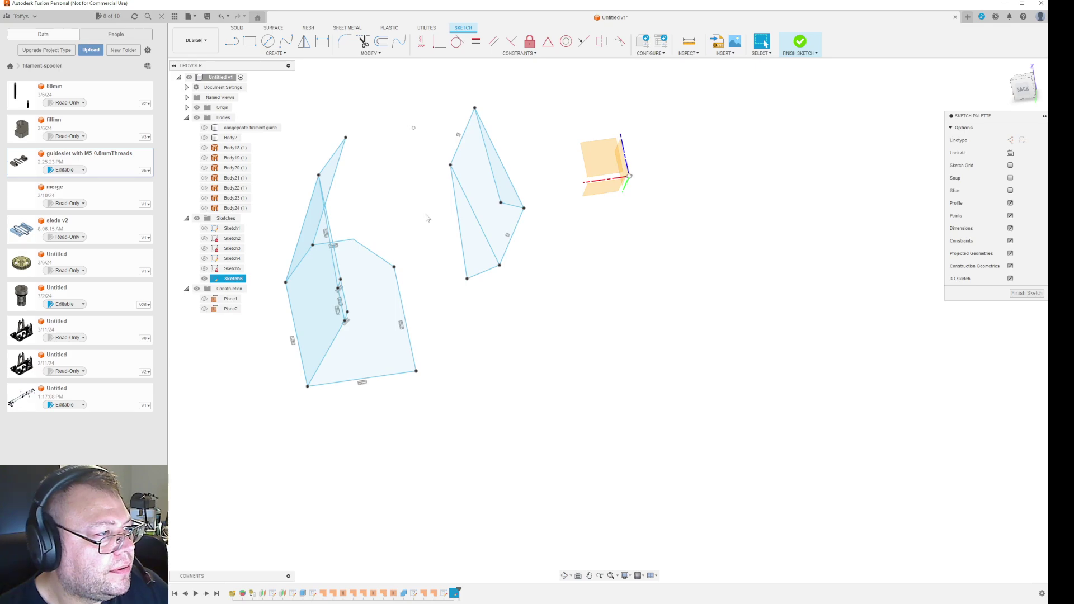
left_click(396, 268)
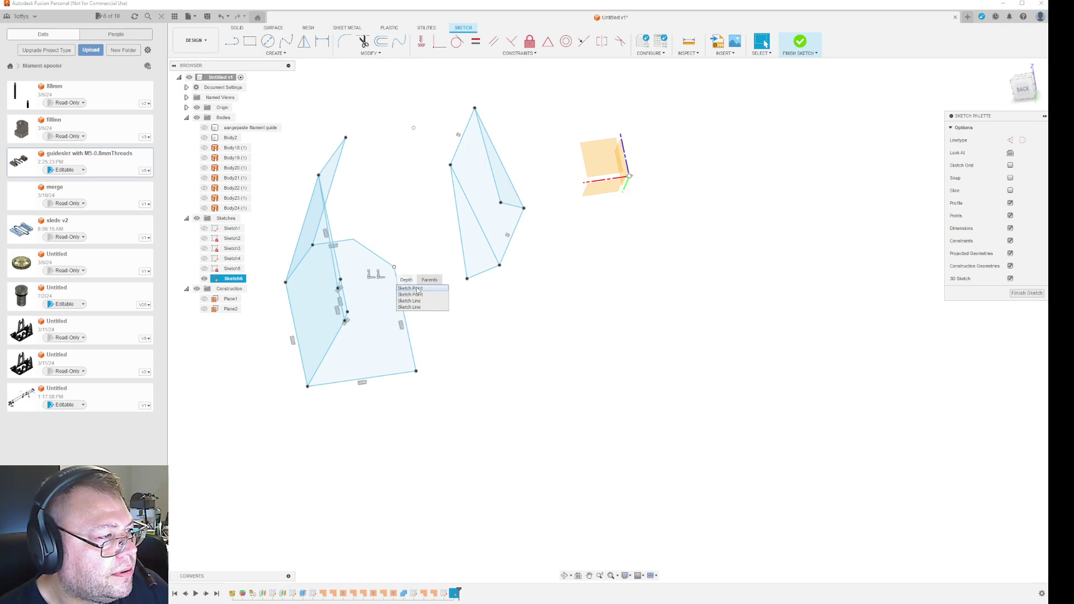
left_click(413, 289)
key("Escape")
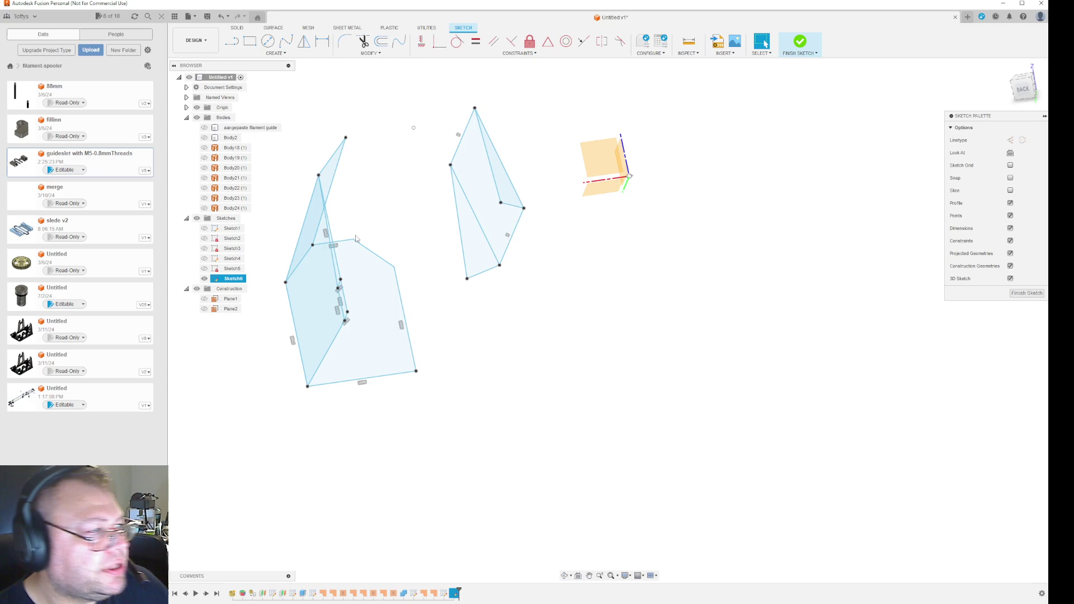
Draw a line from the end face's upper-edge corner to the isolated corner point and leave the Line command
key("l")
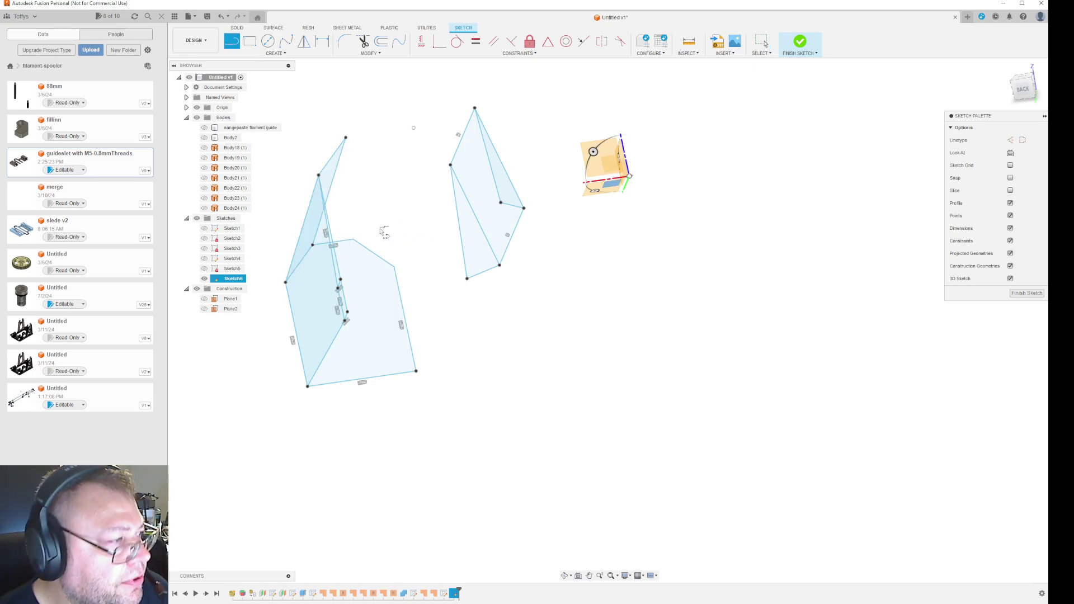
left_click(353, 240)
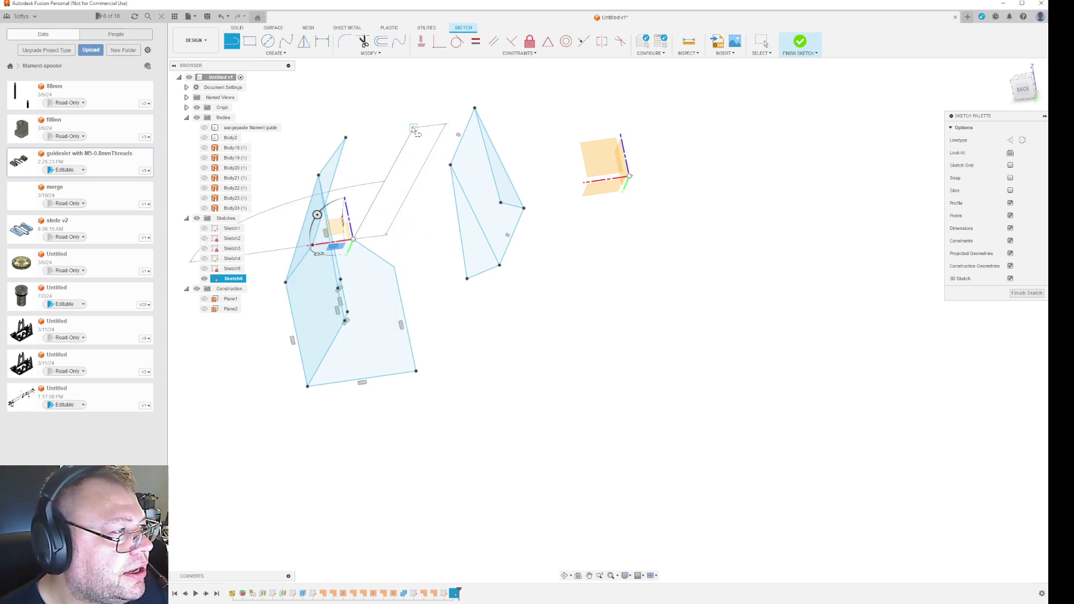
left_click(413, 127)
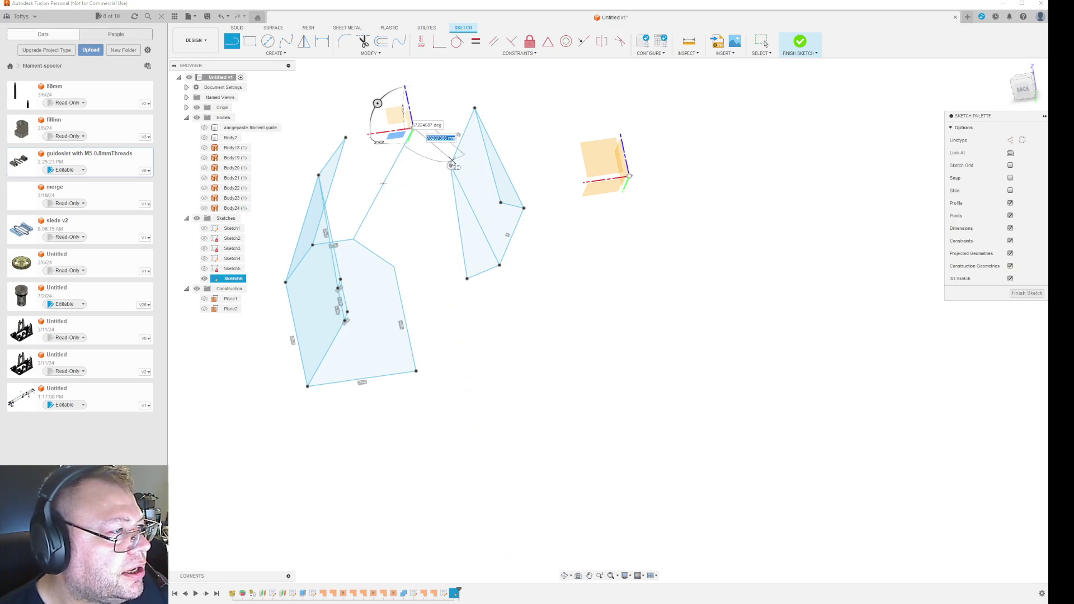
key("Escape")
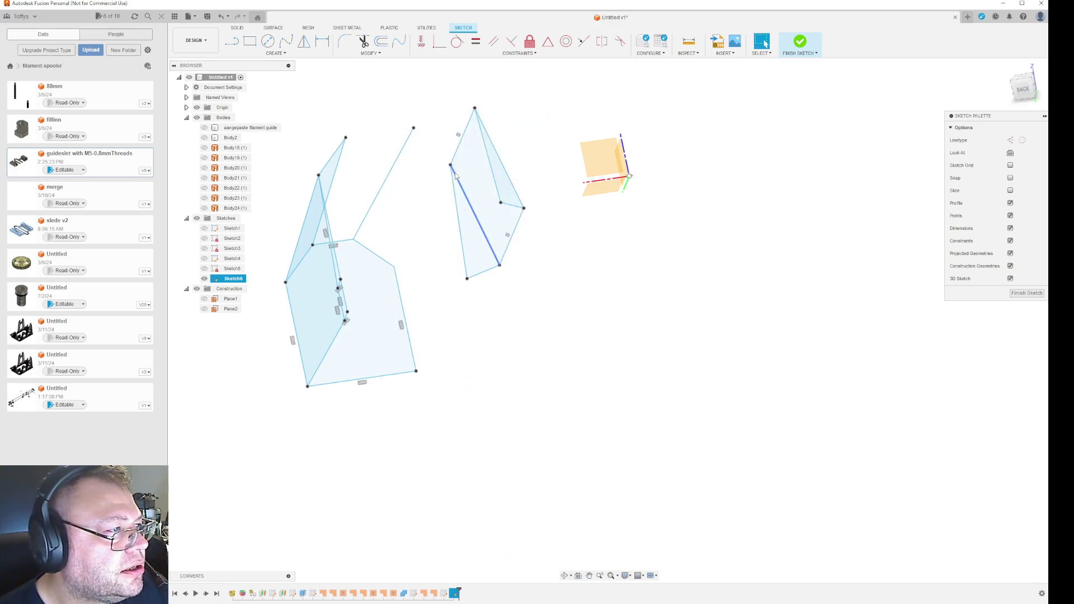
Delete the duplicate sketch point at the neighbouring face's near corner and check its lower corner for stacked points
left_click(451, 168)
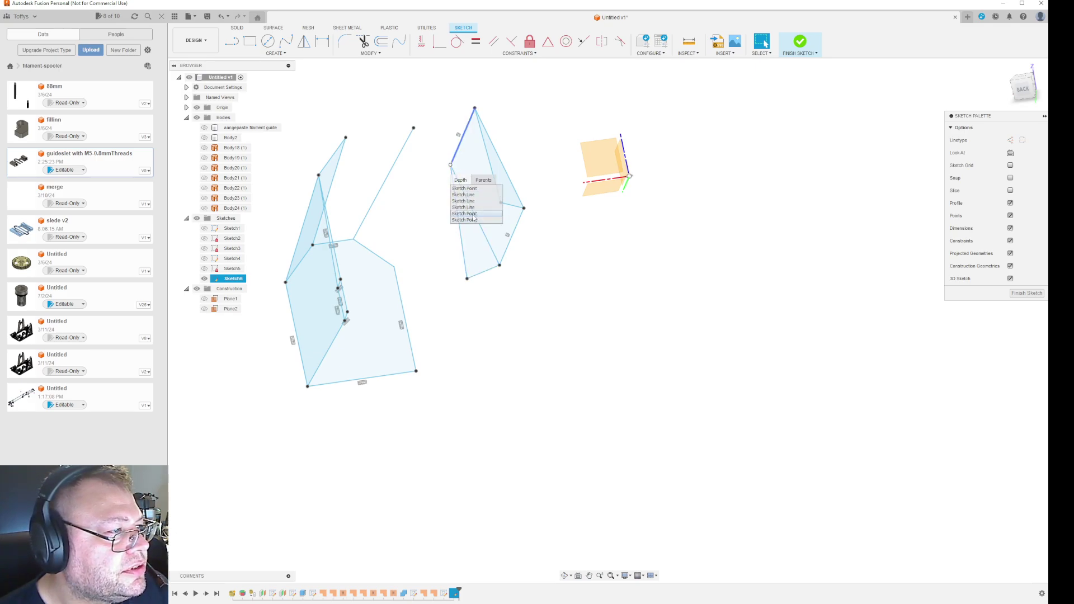
left_click(470, 188)
key("Escape")
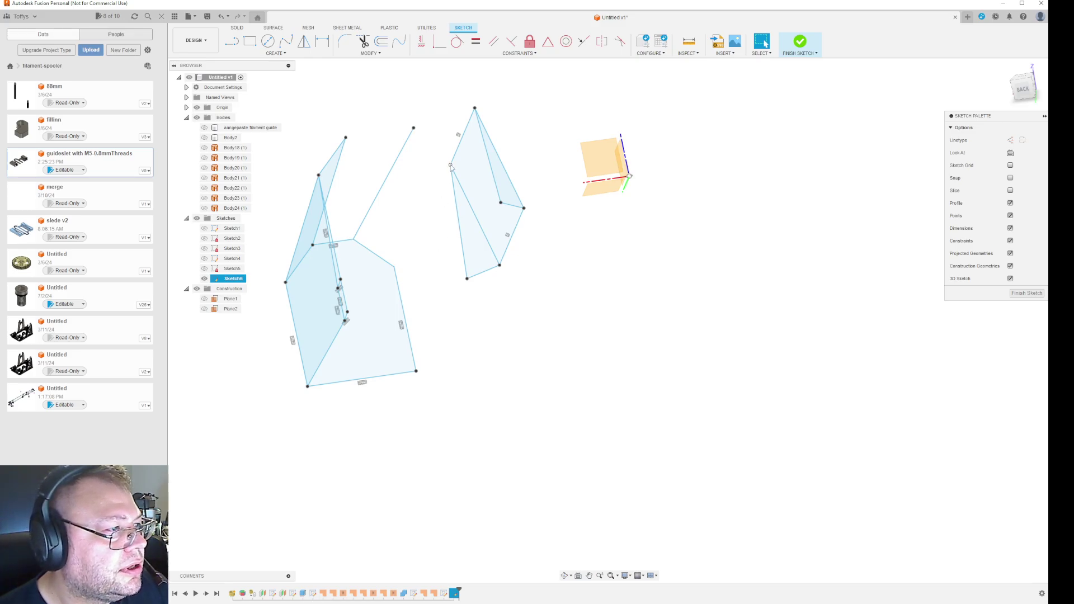
left_click(468, 282)
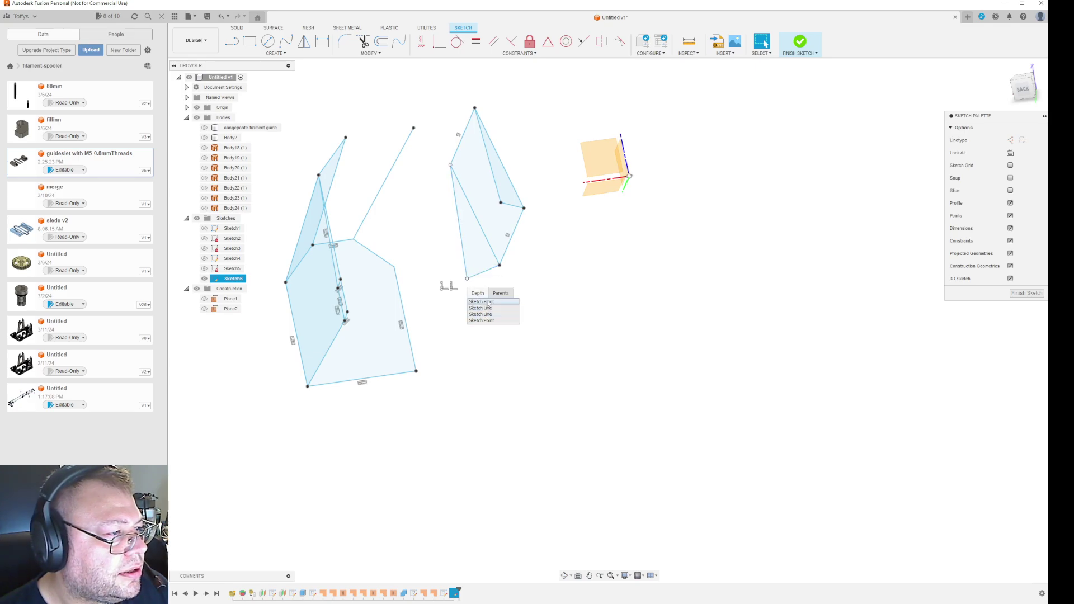
left_click(493, 363)
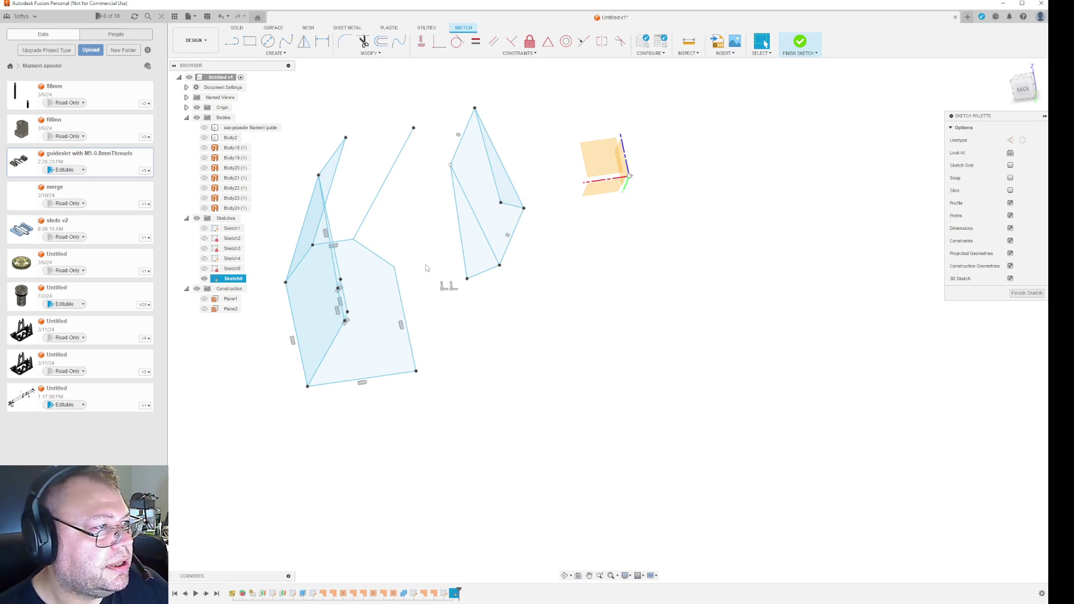
Draw lines from the end face's second sloped-face corner to the neighbouring face corner, and from there to the isolated corner point
key("l")
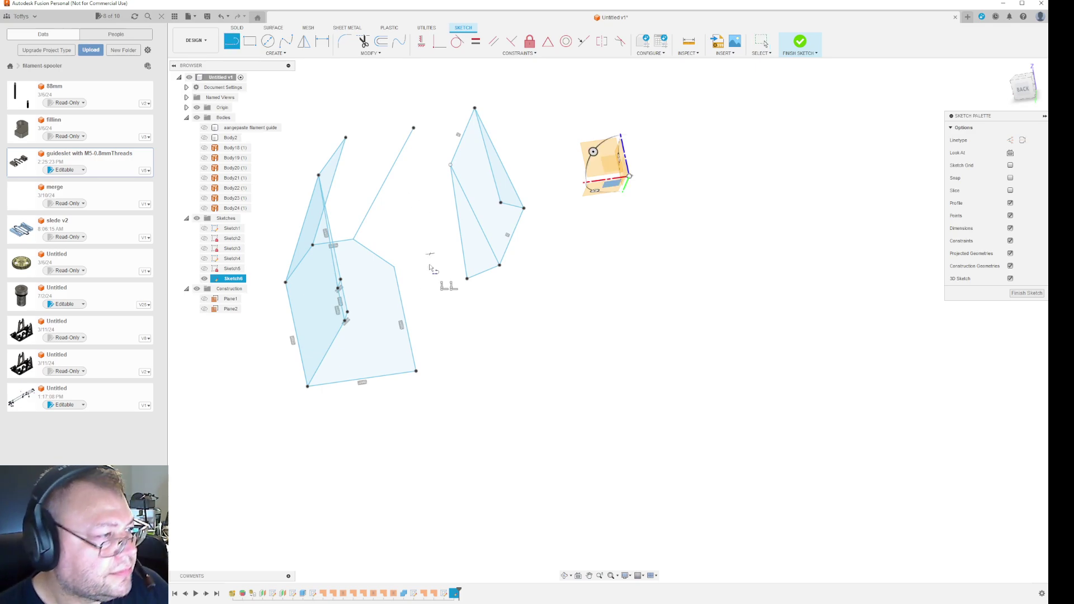
left_click(394, 266)
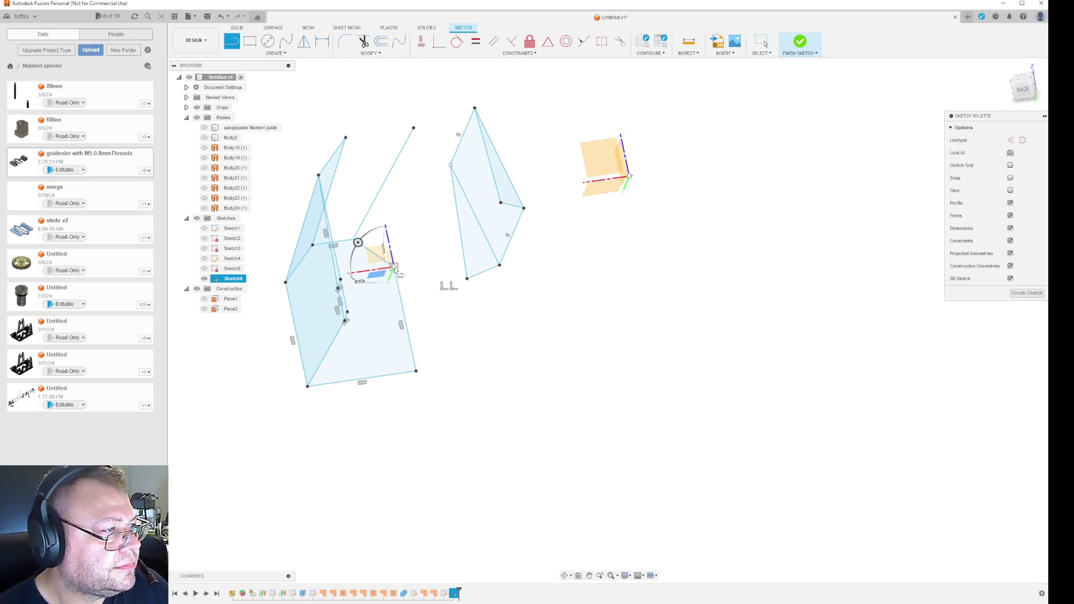
left_click(449, 165)
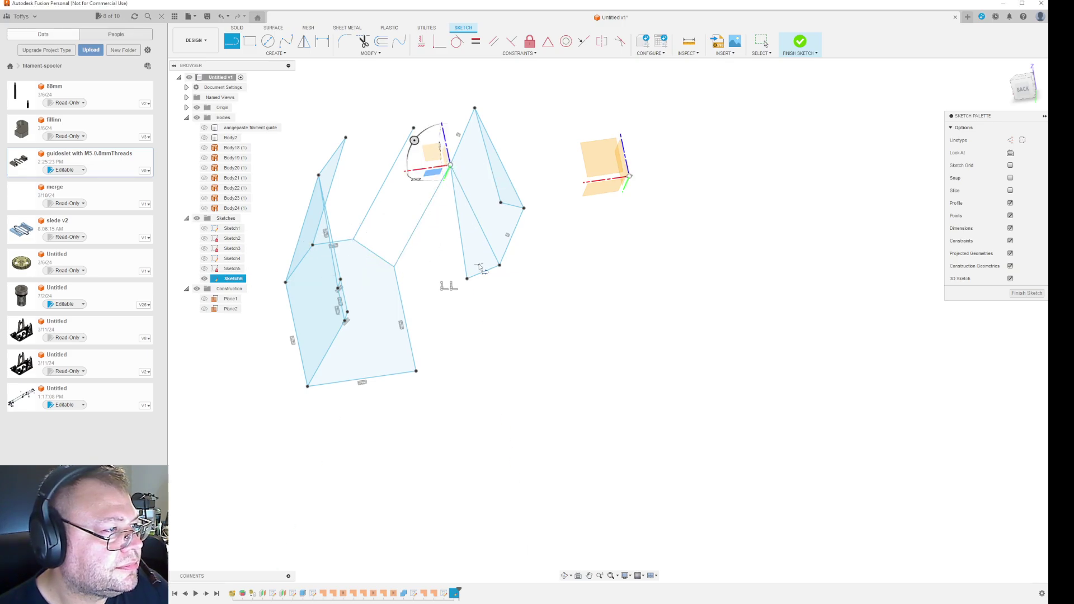
key("Escape")
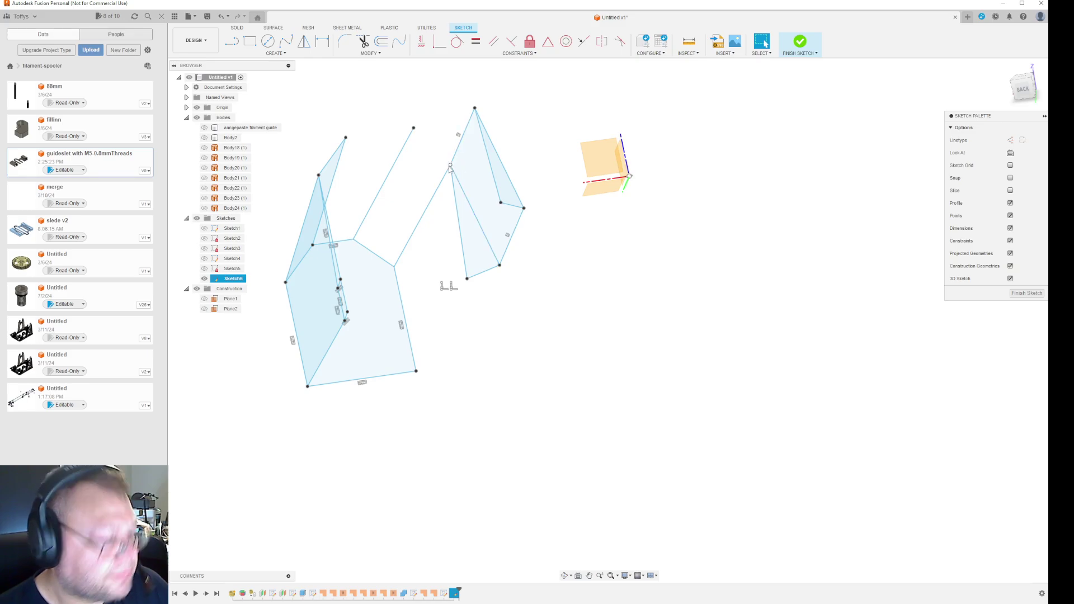
key("l")
left_click(450, 165)
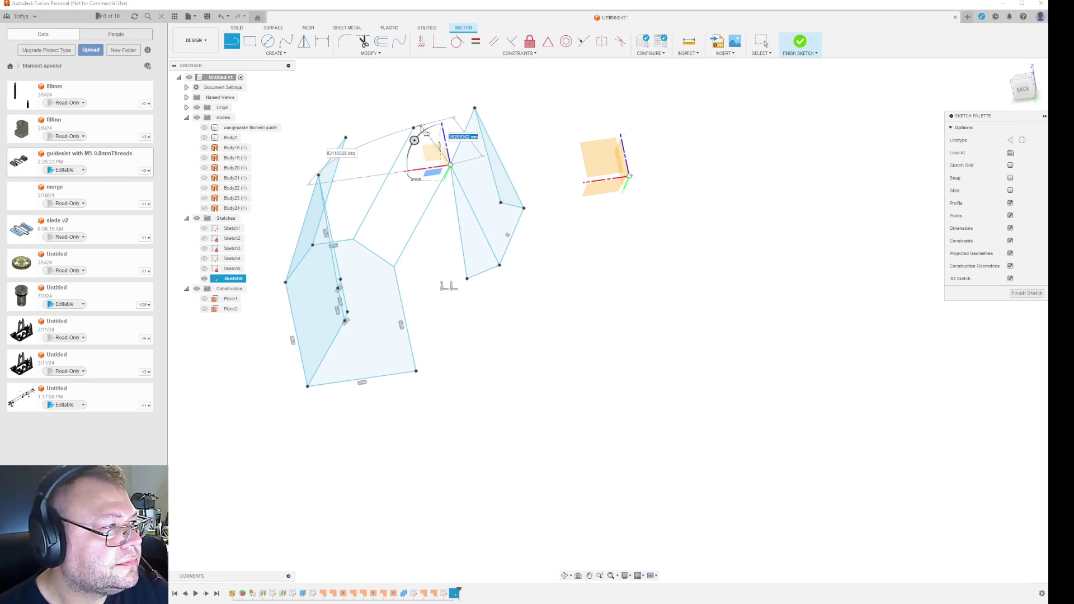
left_click(413, 128)
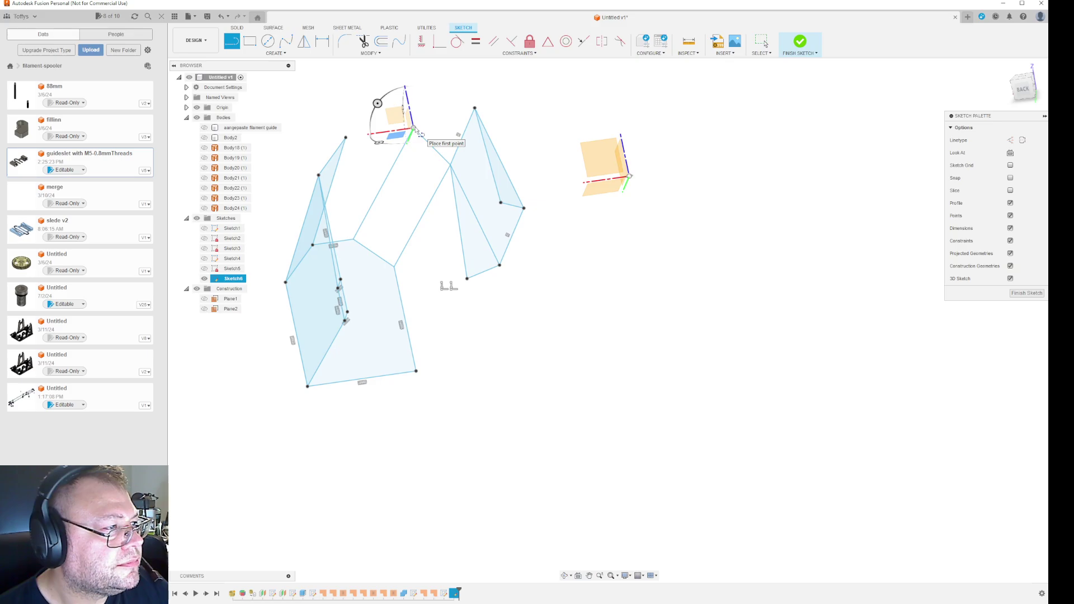
key("Escape")
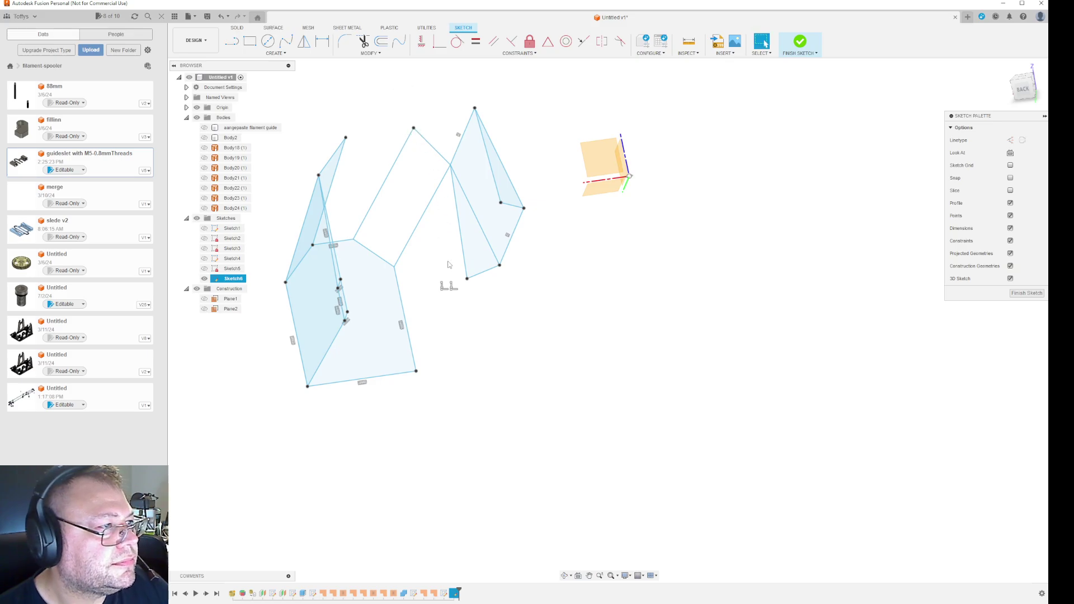
Check the isolated corner for stacked entities and delete the three lines of the open sloped-face outline
left_click(414, 128)
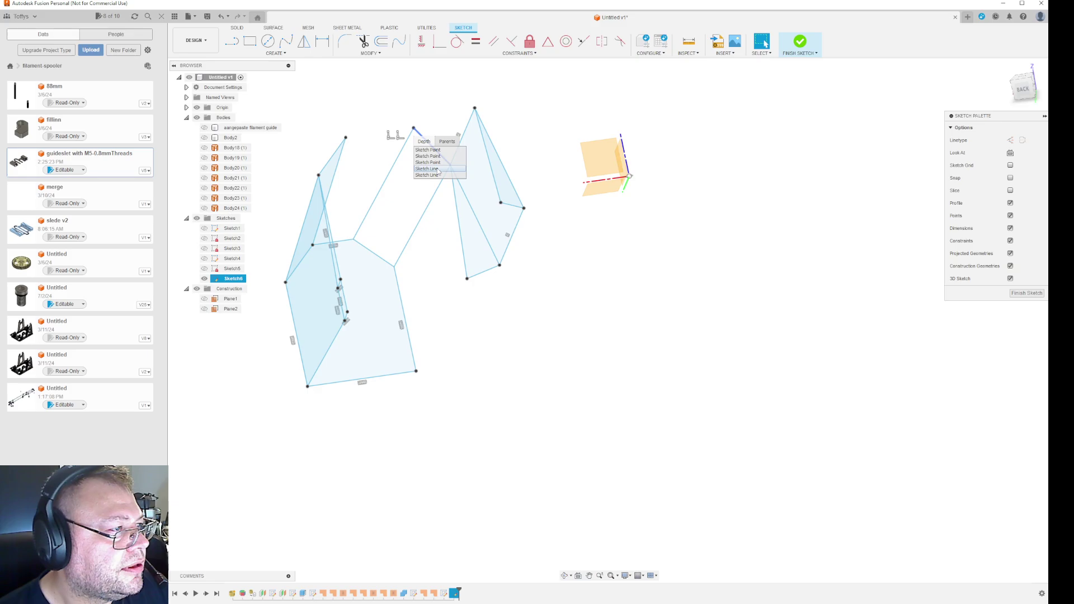
left_click(426, 218)
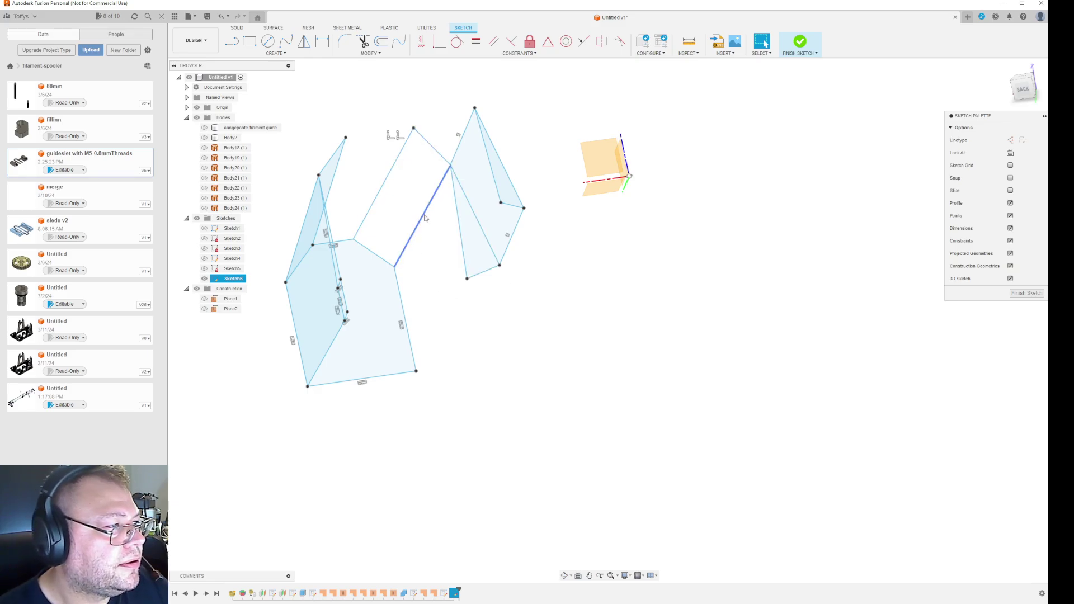
key("Delete")
left_click(392, 168)
key("Delete")
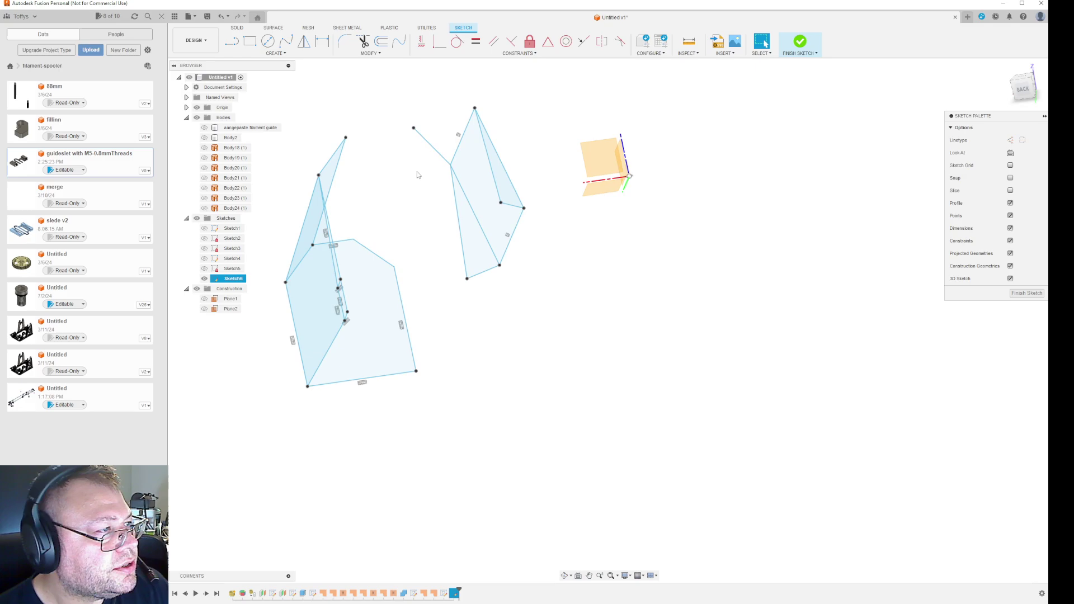
left_click(432, 149)
key("Delete")
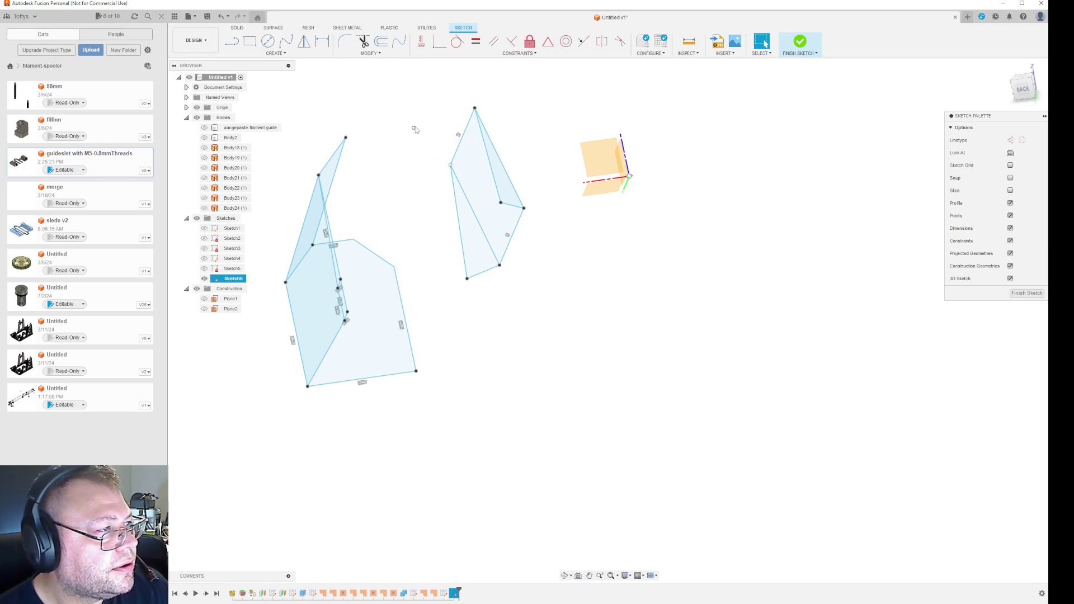
Inspect the end face's upper-edge corner for stacked entities and place a new sketch point on it
left_click(415, 130)
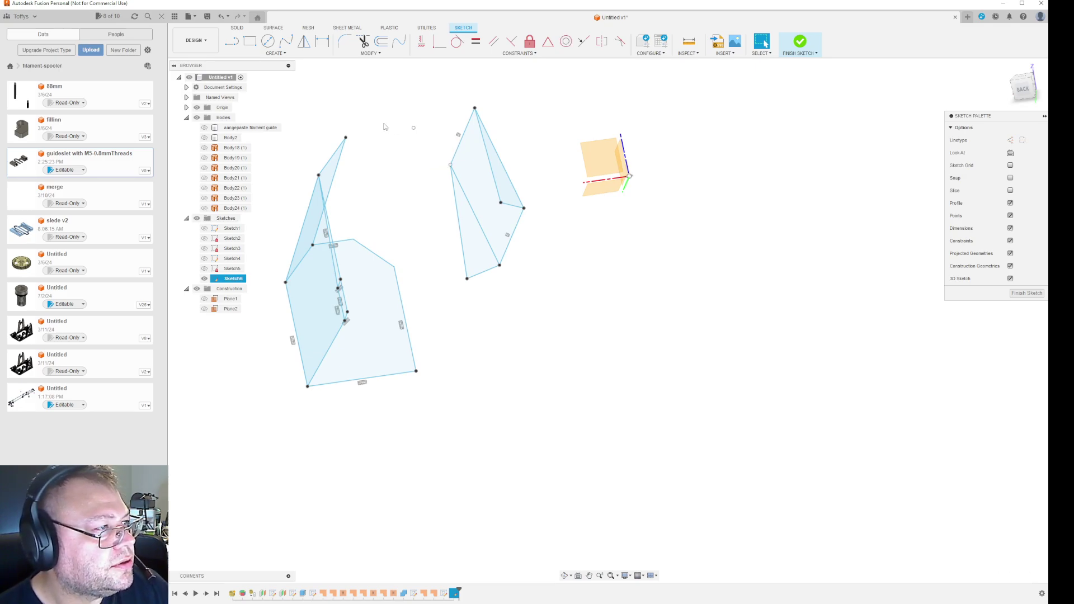
left_click(355, 241)
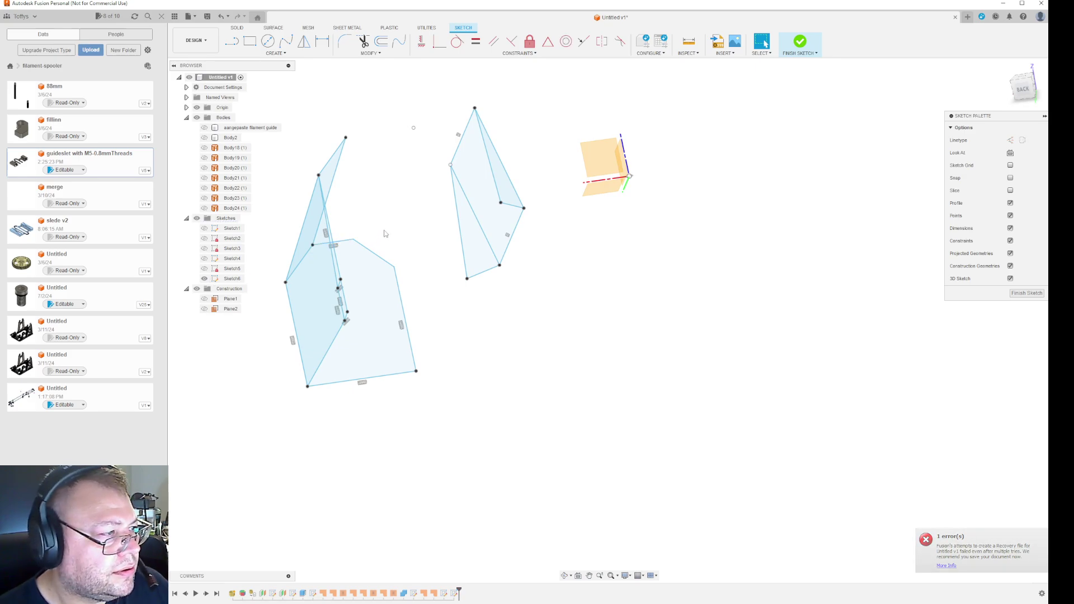
left_click(354, 241)
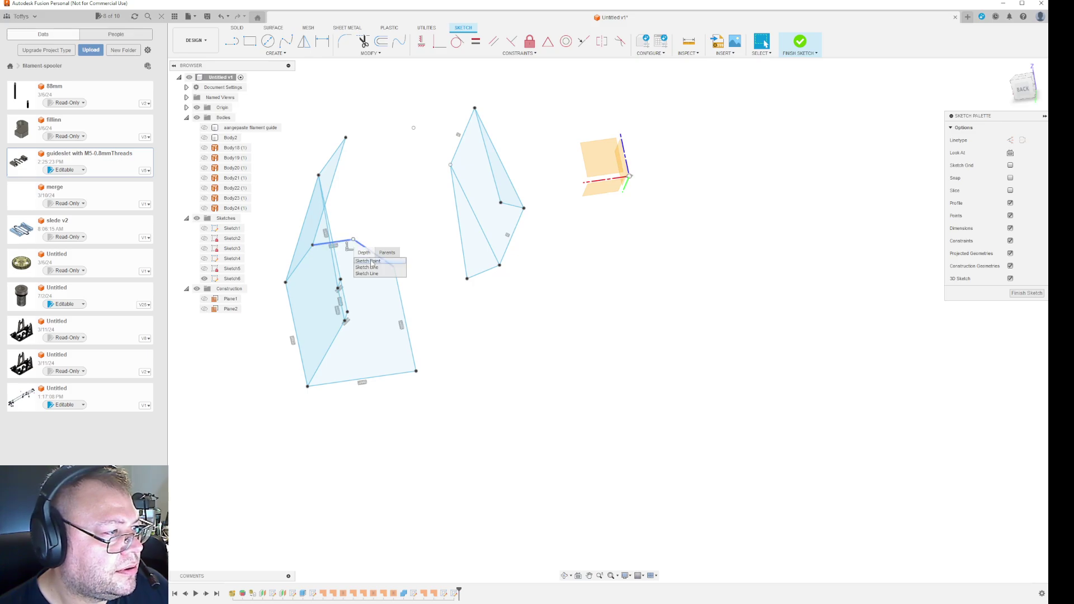
left_click(274, 53)
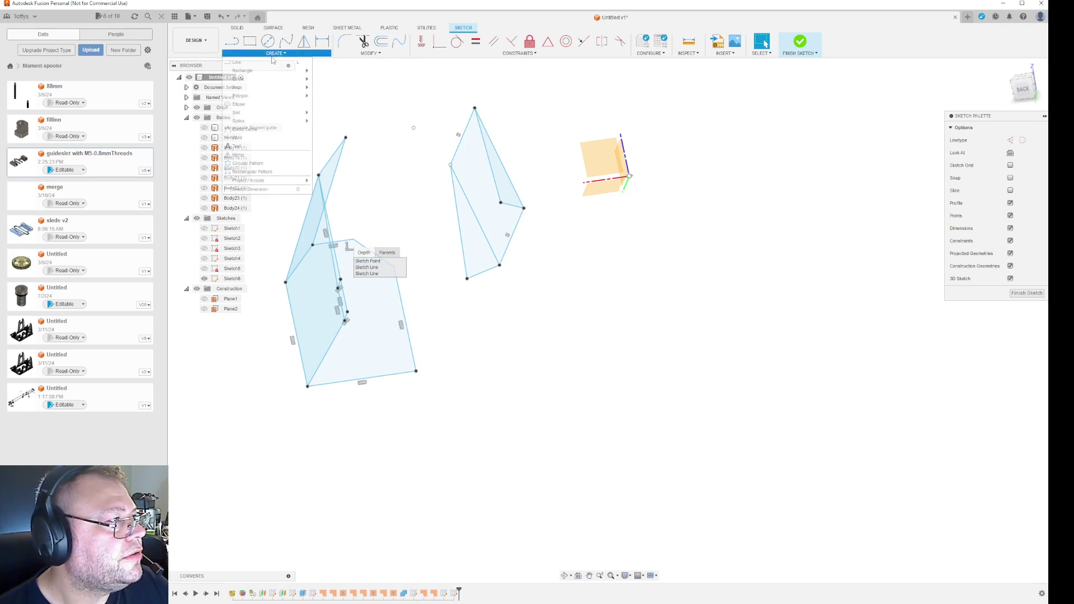
mouse_move(279, 141)
left_click(341, 144)
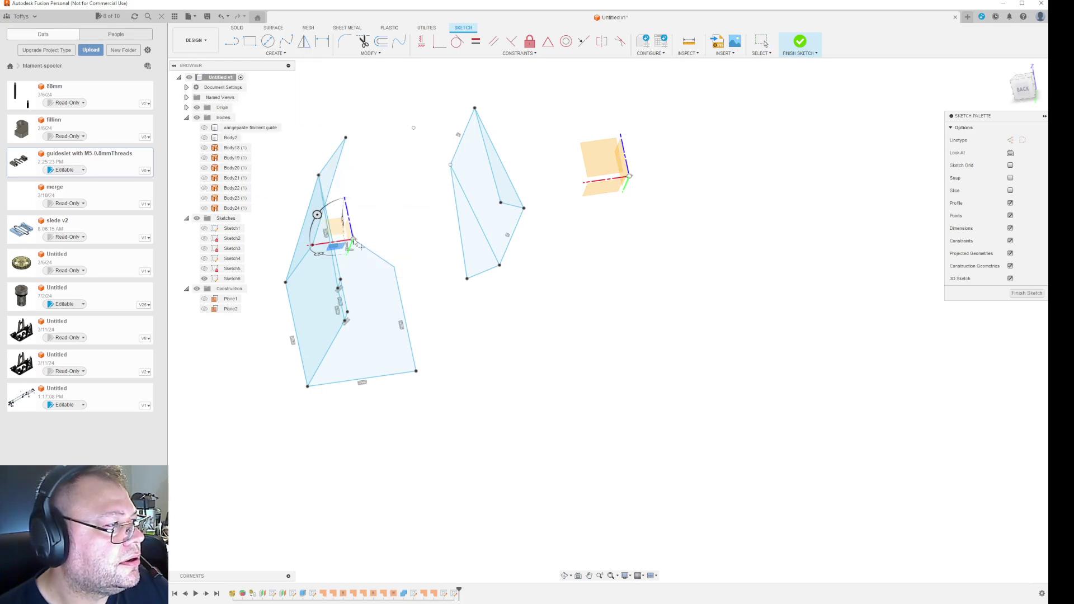
key("Escape")
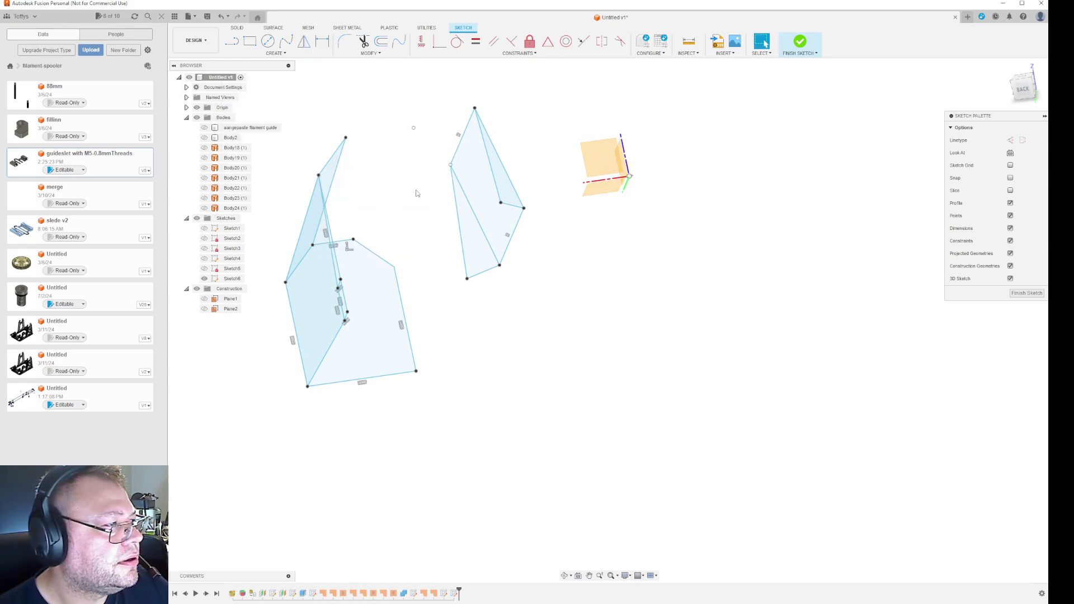
Examine the stacked points at the end face's upper-edge corner and compare the sketch with the aangepaste filament guide body
left_click(355, 241)
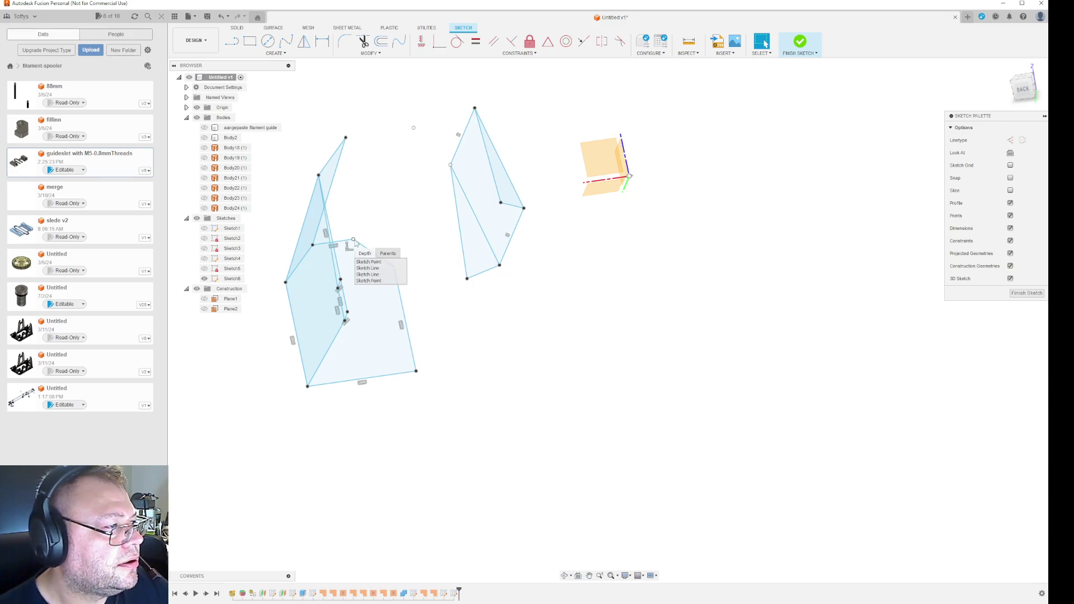
left_click(380, 263)
left_click(415, 217)
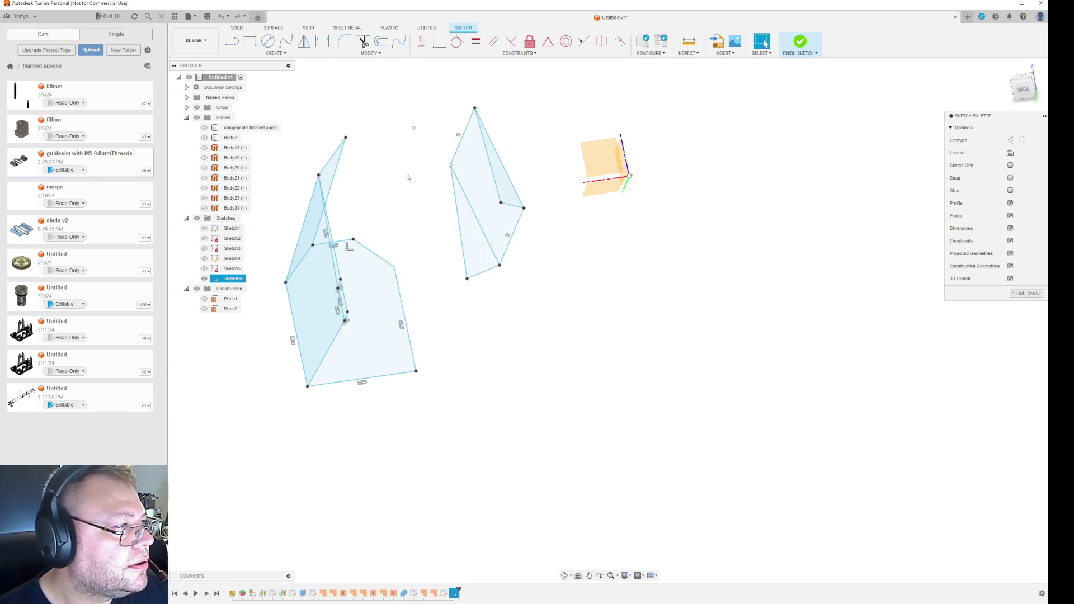
left_click(204, 128)
left_click(205, 128)
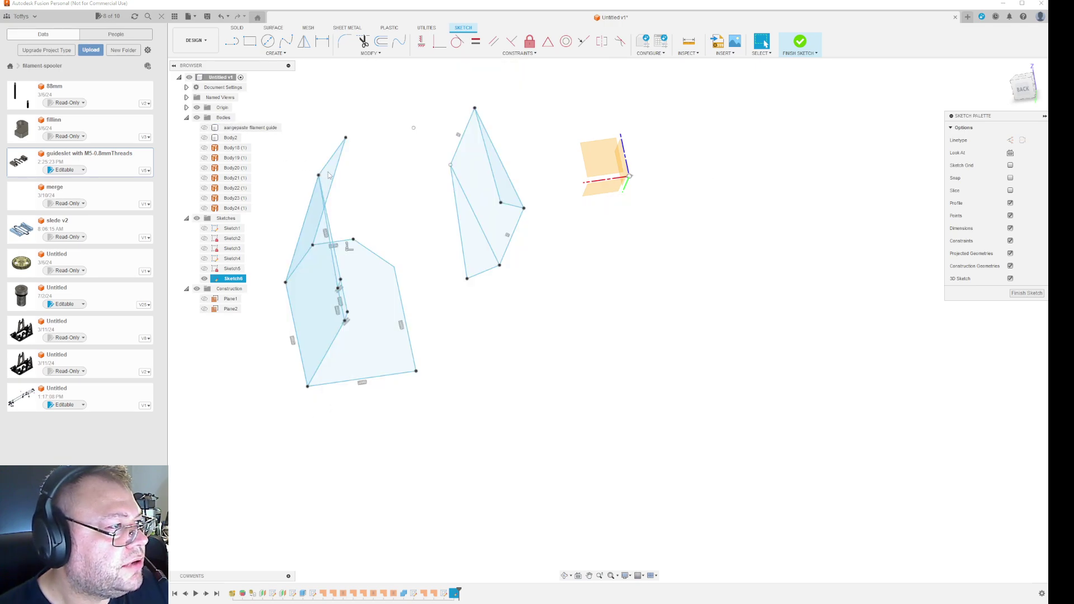
Draw a closed triangle of lines joining the end face's upper-edge corner, the neighbouring face's near corner and the isolated corner point
key("l")
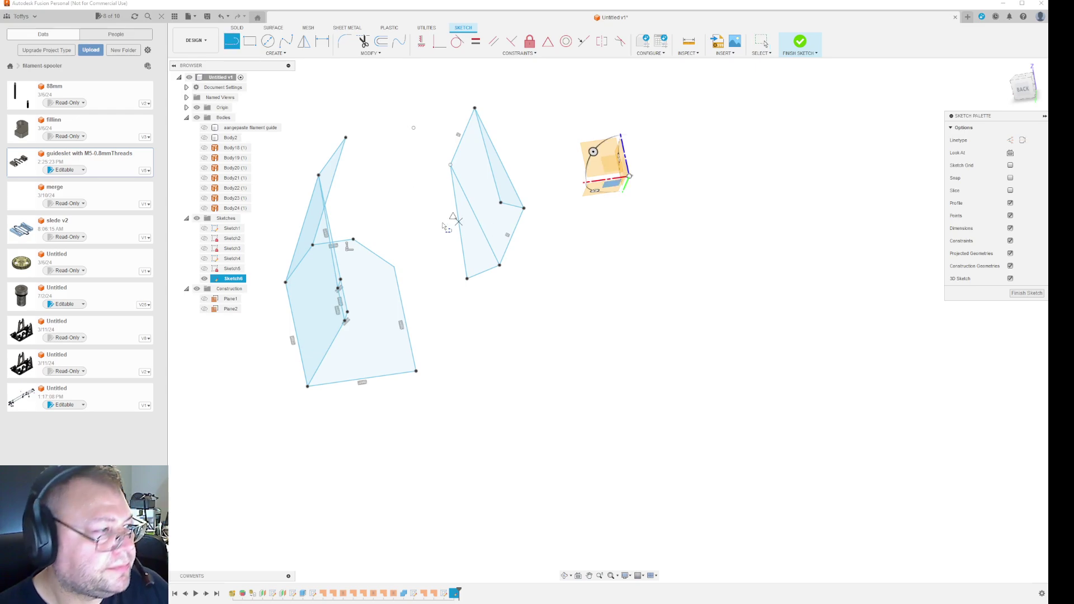
left_click(353, 239)
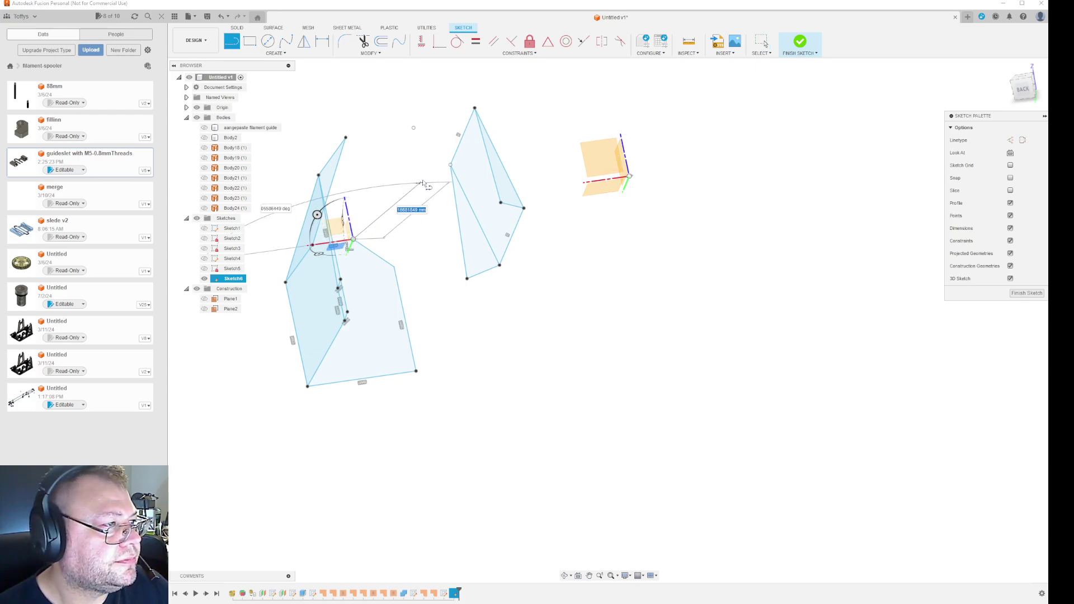
left_click(450, 165)
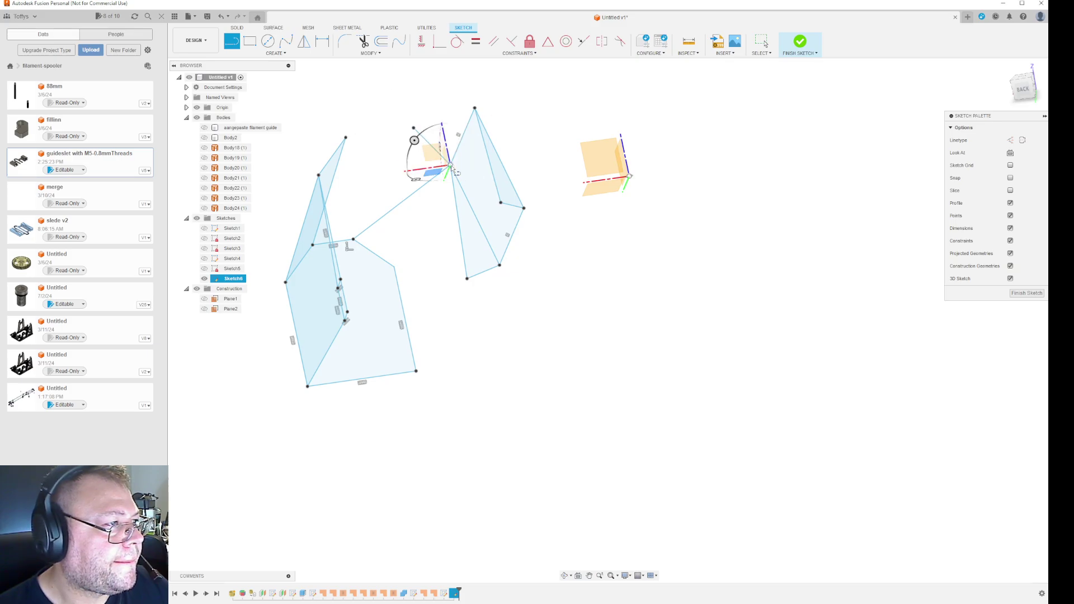
key("Escape")
key("l")
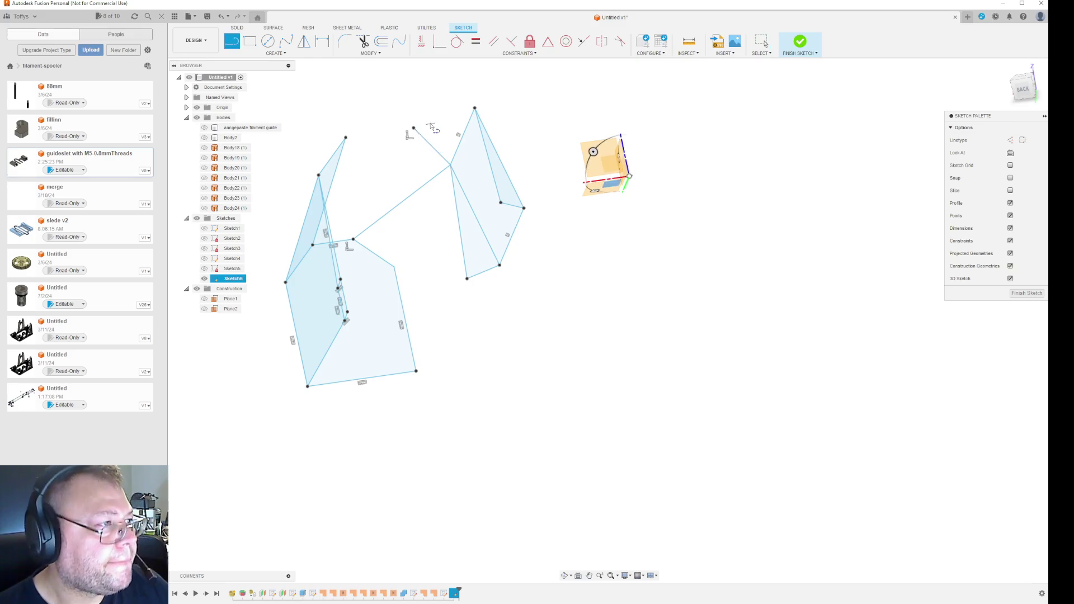
left_click(414, 129)
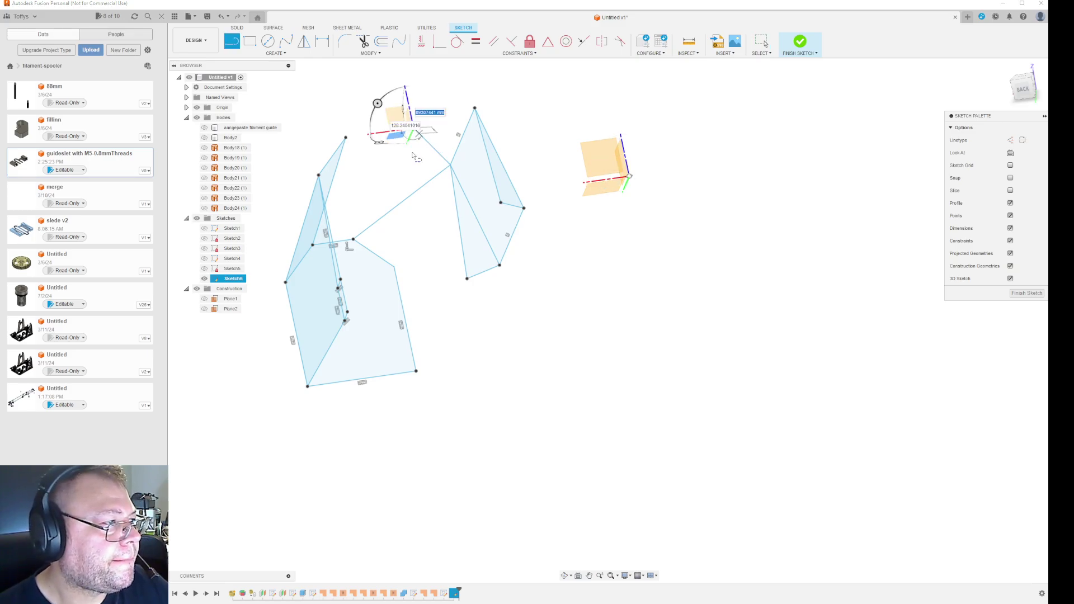
left_click(353, 239)
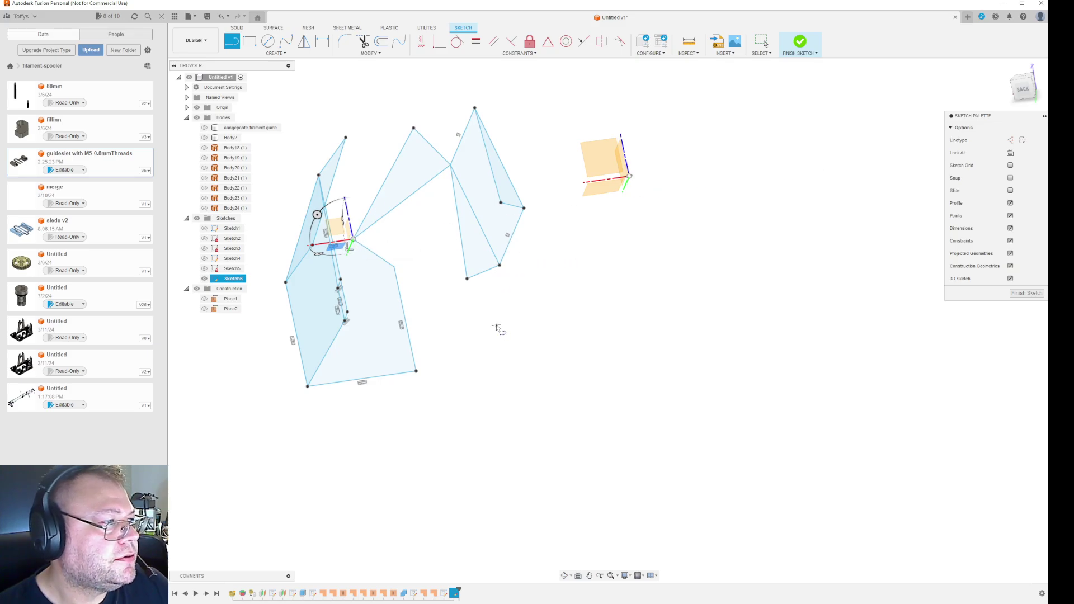
Draw lines from the end face's upper-edge corner to its adjacent sloped-edge corner, and from there to the neighbouring face's near corner
left_click(394, 267)
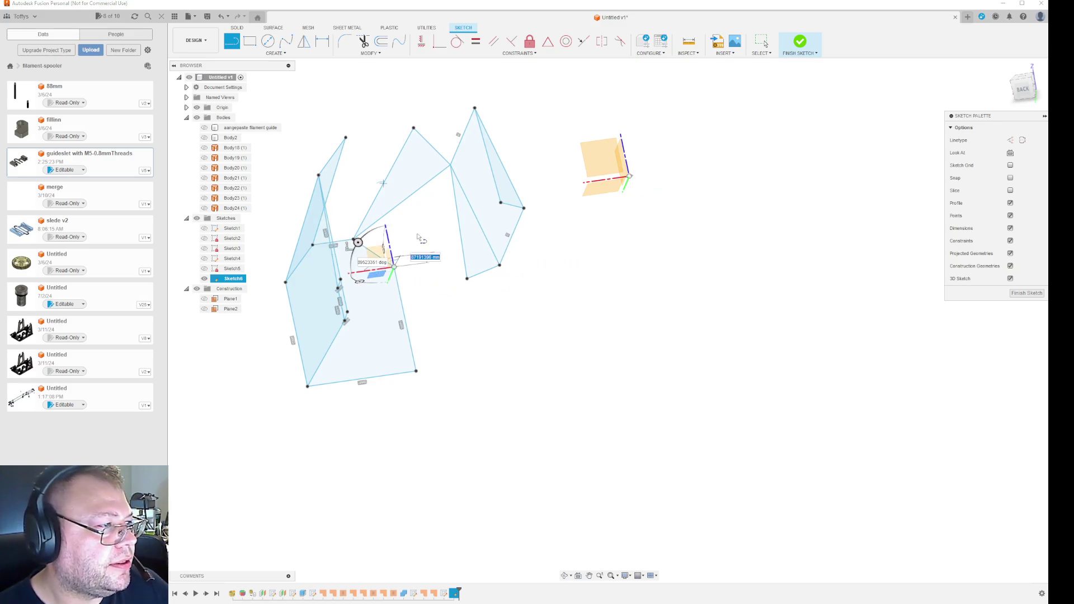
key("Escape")
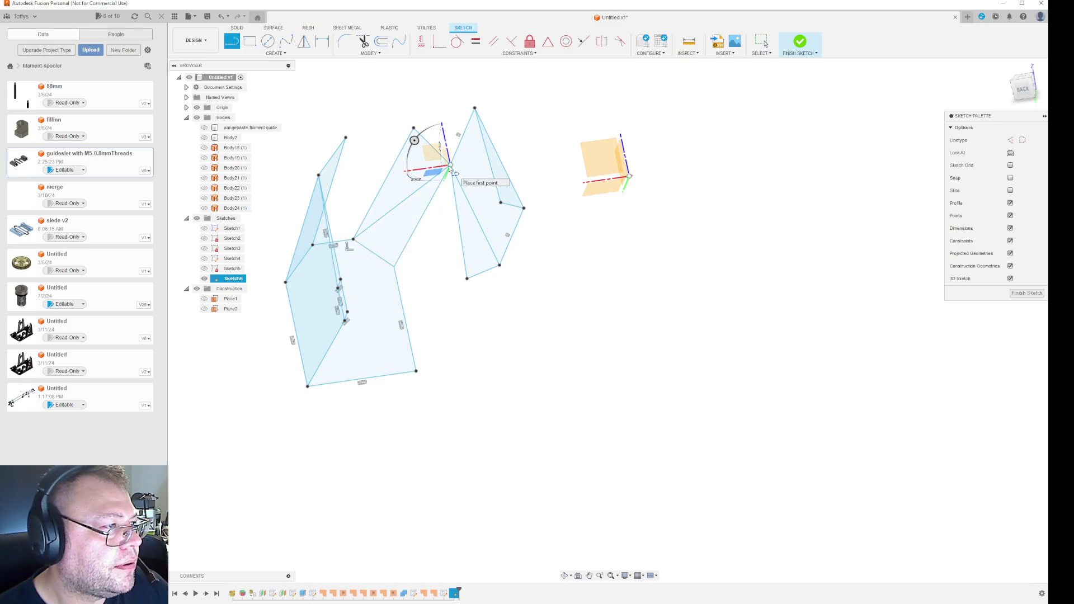
key("Escape")
Show Sketch3 and Sketch4 over the 3D sketch and check the small triangular profile against the nearby Sketch3 line
mouse_move(520, 326)
middle_mouse_down("shift")
mouse_move(524, 306)
mouse_move(494, 326)
mouse_move(541, 319)
mouse_move(526, 317)
mouse_move(530, 304)
mouse_move(530, 322)
middle_mouse_up("shift")
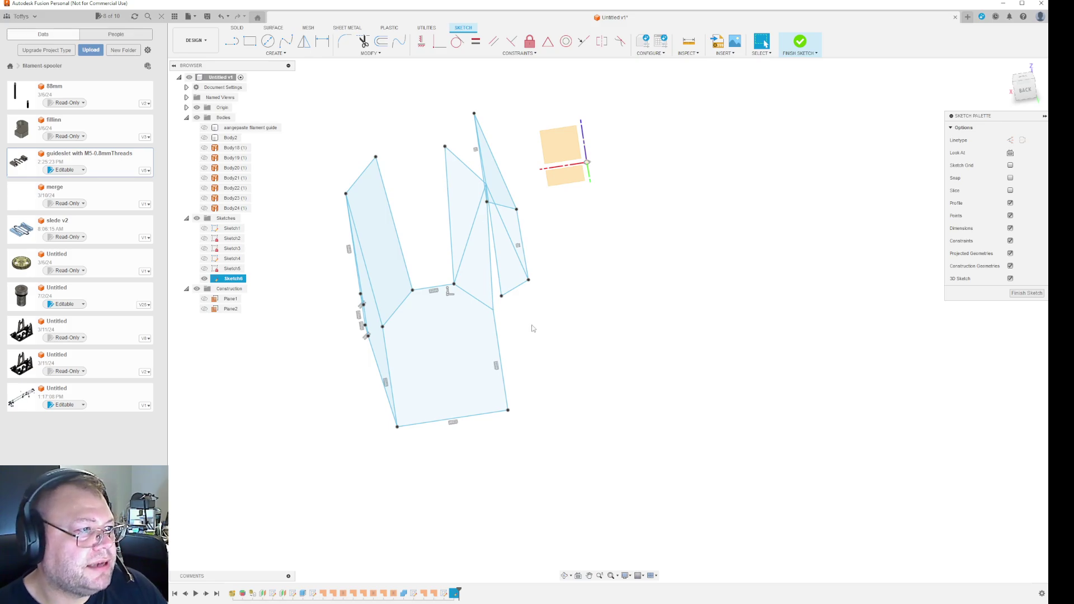
mouse_move(558, 320)
middle_mouse_down("shift")
mouse_move(583, 324)
mouse_move(554, 326)
mouse_move(623, 363)
middle_mouse_up("shift")
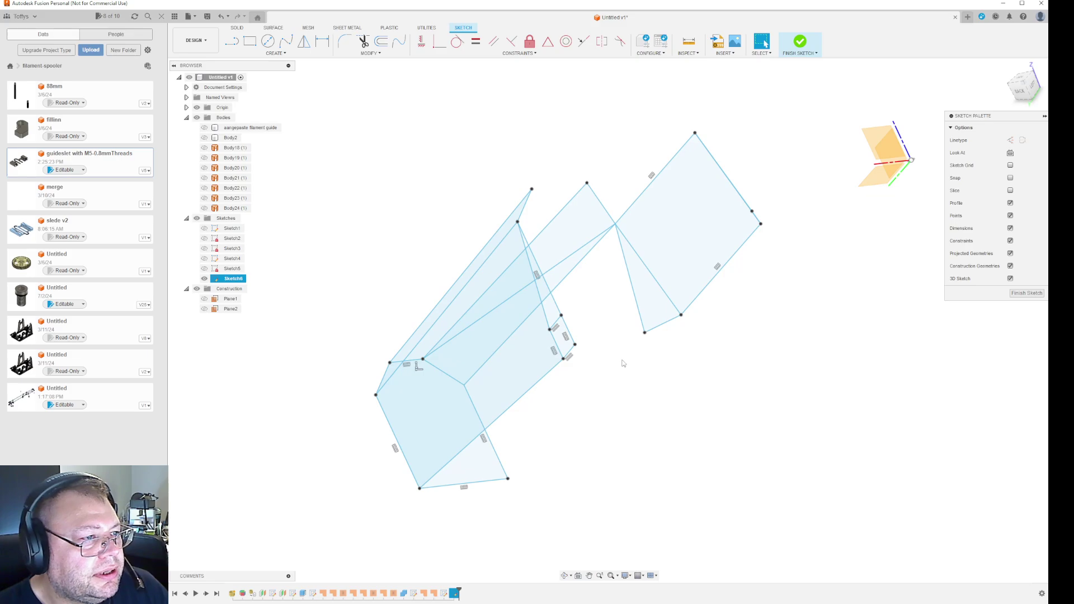
left_click(204, 249)
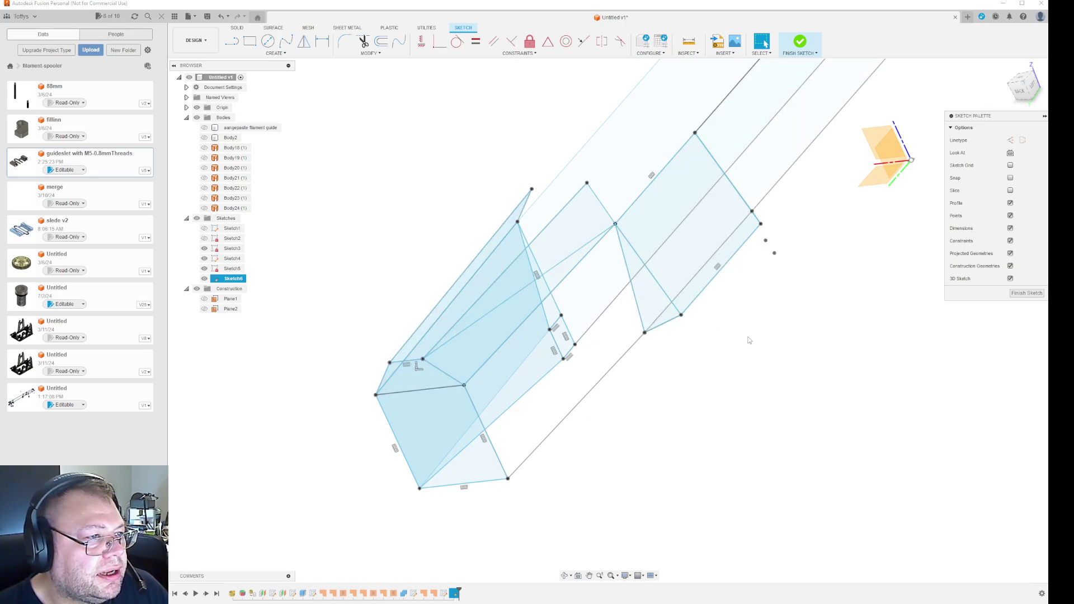
mouse_move(748, 338)
middle_mouse_down("shift")
mouse_move(812, 321)
mouse_move(811, 292)
middle_mouse_up("shift")
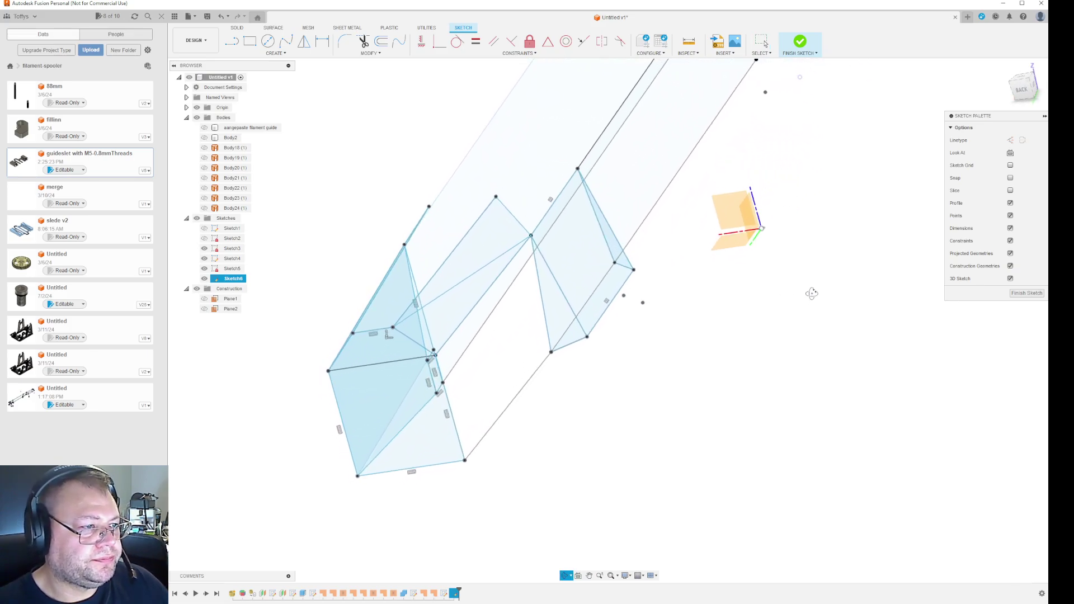
left_click(562, 318)
left_click(606, 277, "shift")
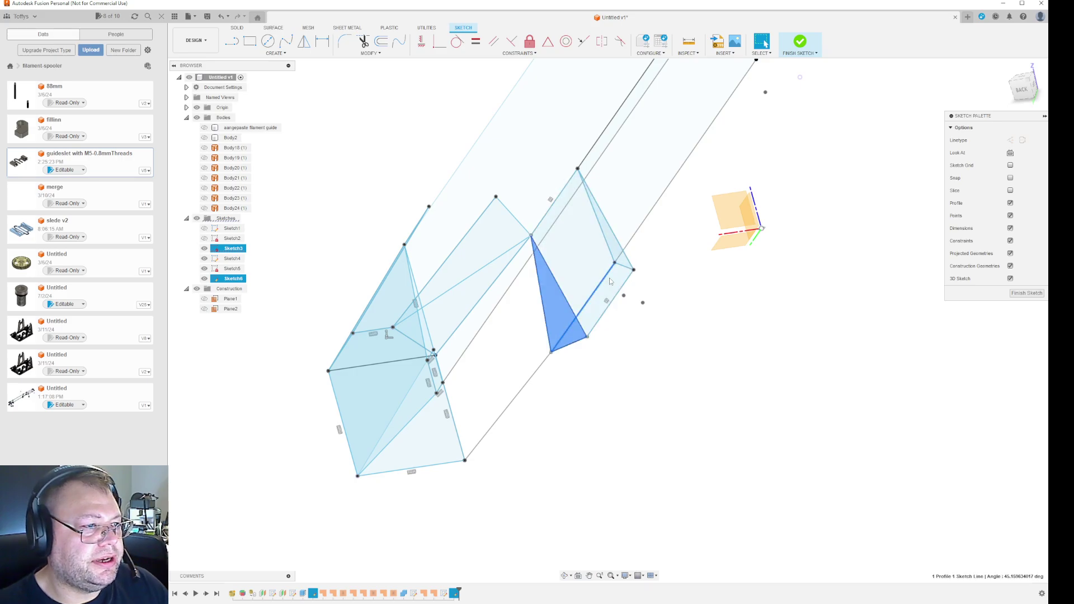
Finish the 3D sketch and hide Sketch3 and Sketch4
left_click(1027, 293)
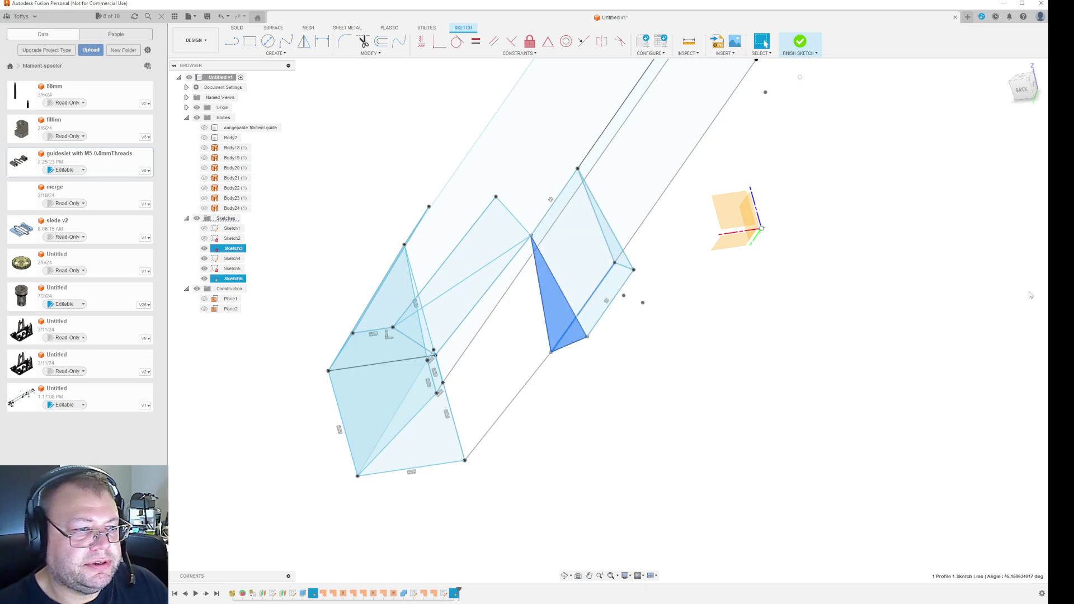
left_click(688, 317)
left_click(205, 249)
left_click(204, 259)
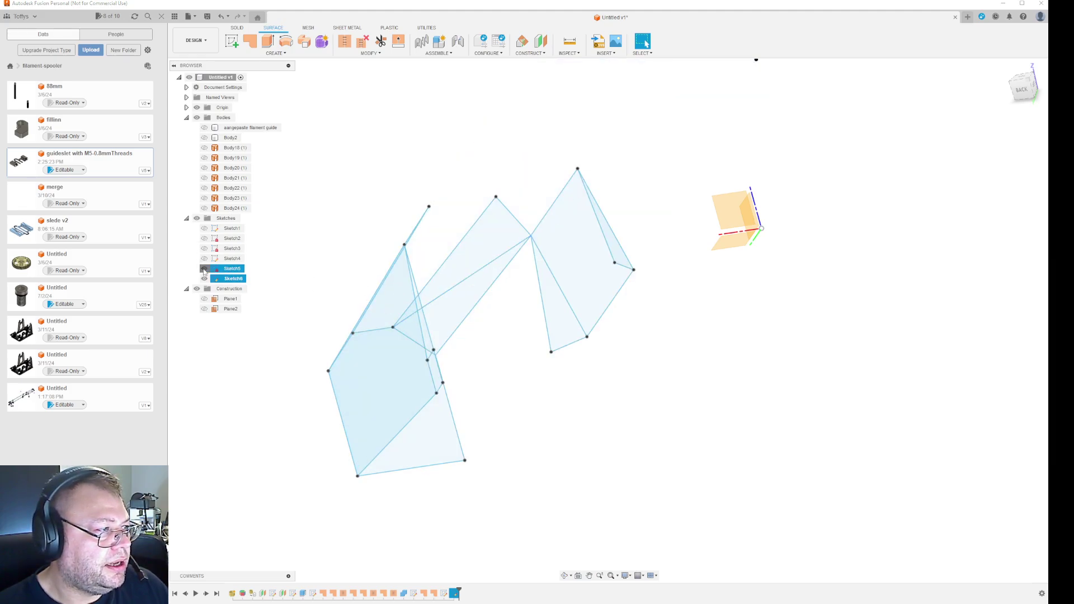
Try to patch the large four-sided profile and its two adjoining triangular profiles as new bodies, and undo the patch
key("F4")
left_click_drag(680, 332, 634, 263)
key("Escape")
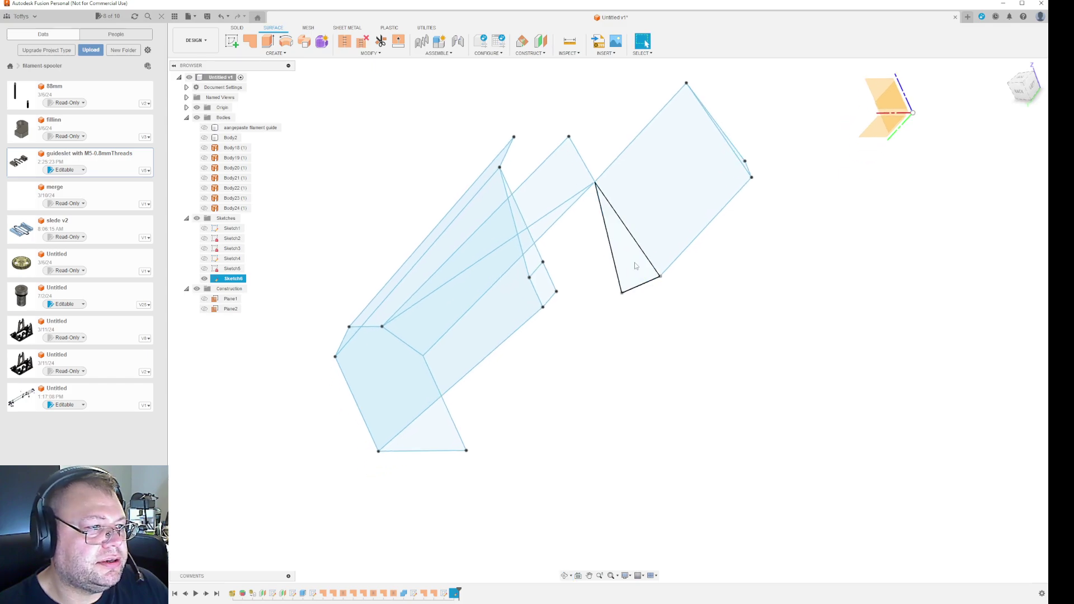
left_click(634, 263)
left_click(688, 200)
left_click(621, 251, "shift")
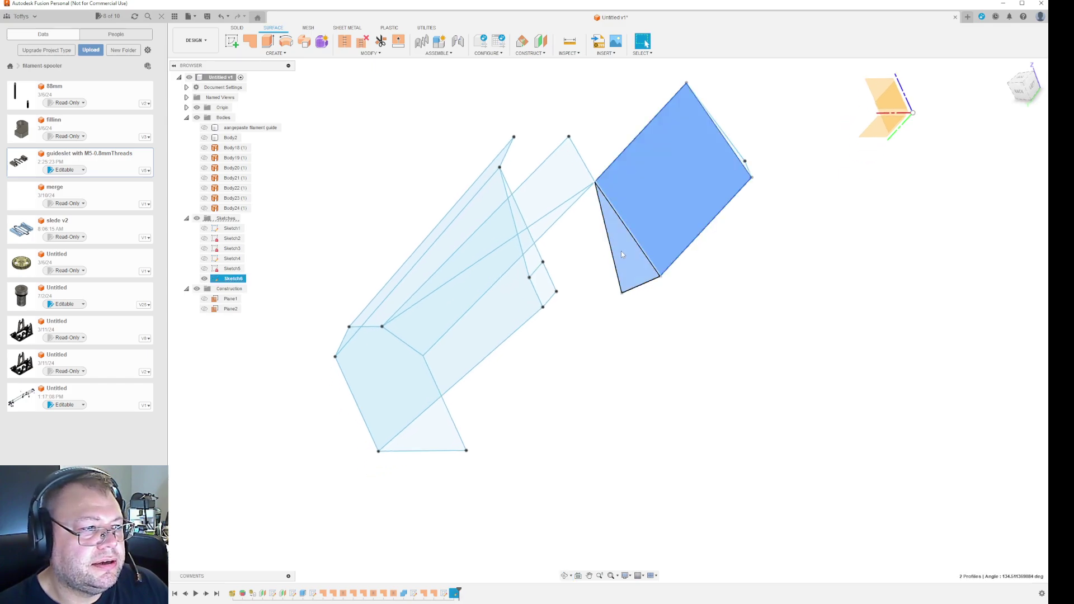
mouse_move(621, 251)
middle_mouse_down("shift")
mouse_move(817, 288)
mouse_move(682, 557)
middle_mouse_up("shift")
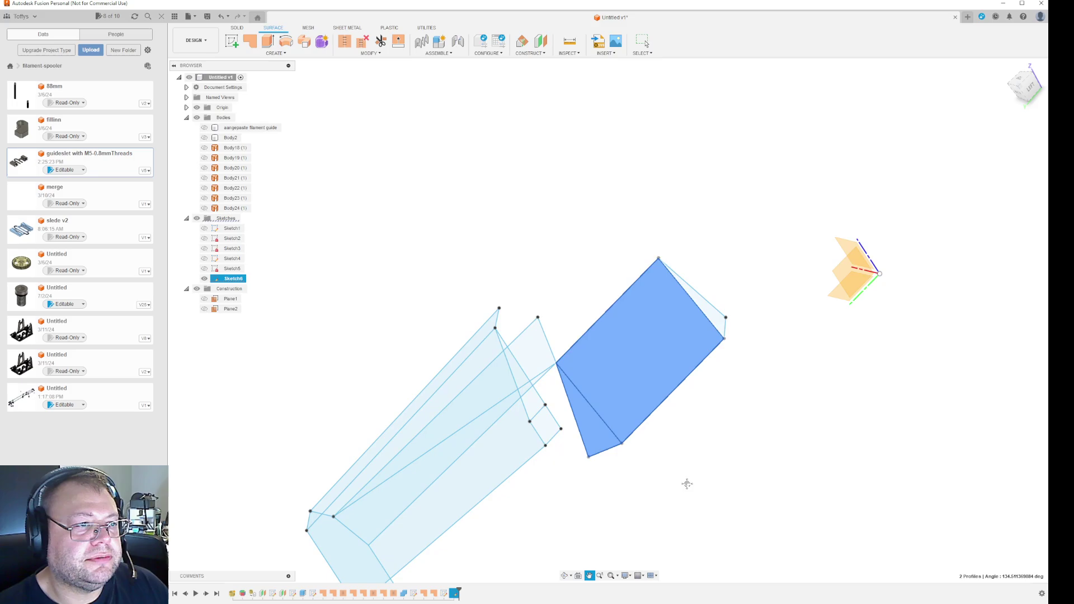
left_click(719, 314, "shift")
left_click(250, 41)
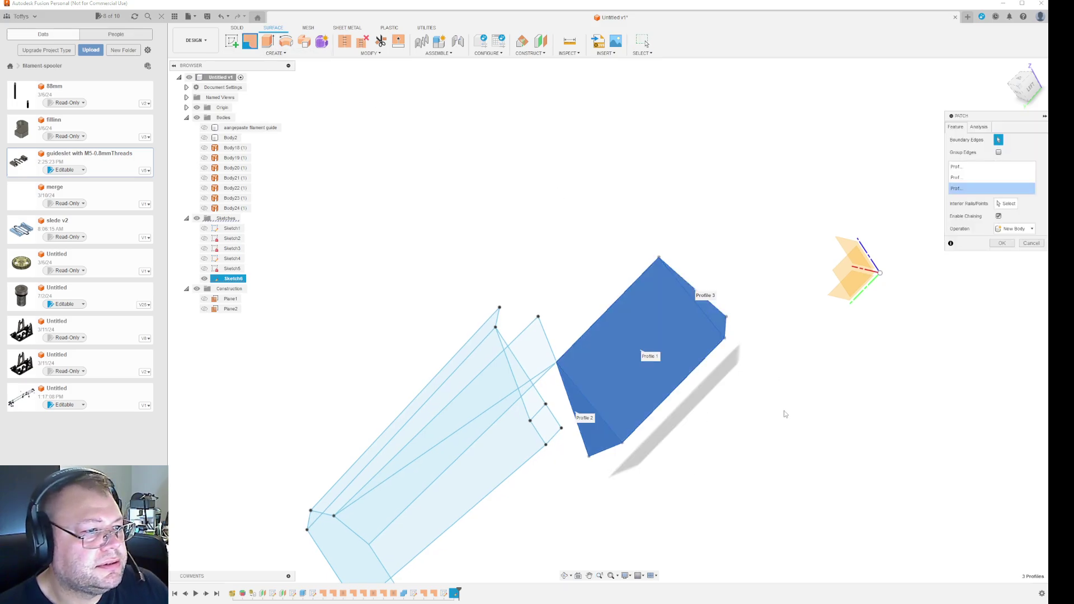
left_click(1001, 246)
mouse_move(733, 386)
middle_mouse_down("shift")
mouse_move(745, 369)
mouse_move(777, 372)
mouse_move(767, 364)
mouse_move(752, 376)
mouse_move(754, 419)
mouse_move(895, 253)
middle_mouse_up("shift")
key("ctrl+z")
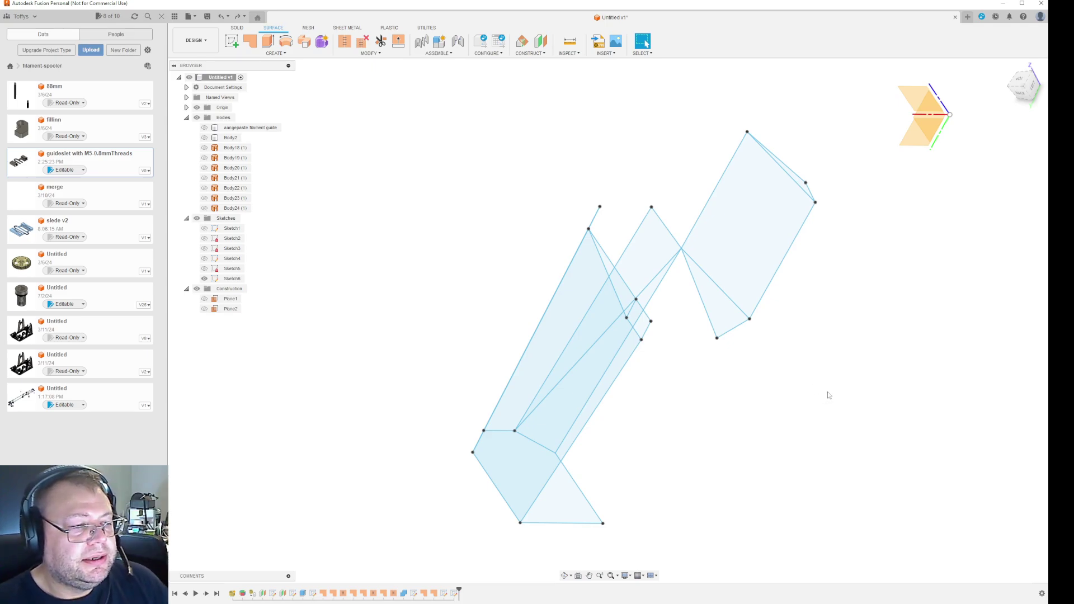
Show Sketch4 again and compare its edges with the 3D sketch's face outlines
left_click(204, 258)
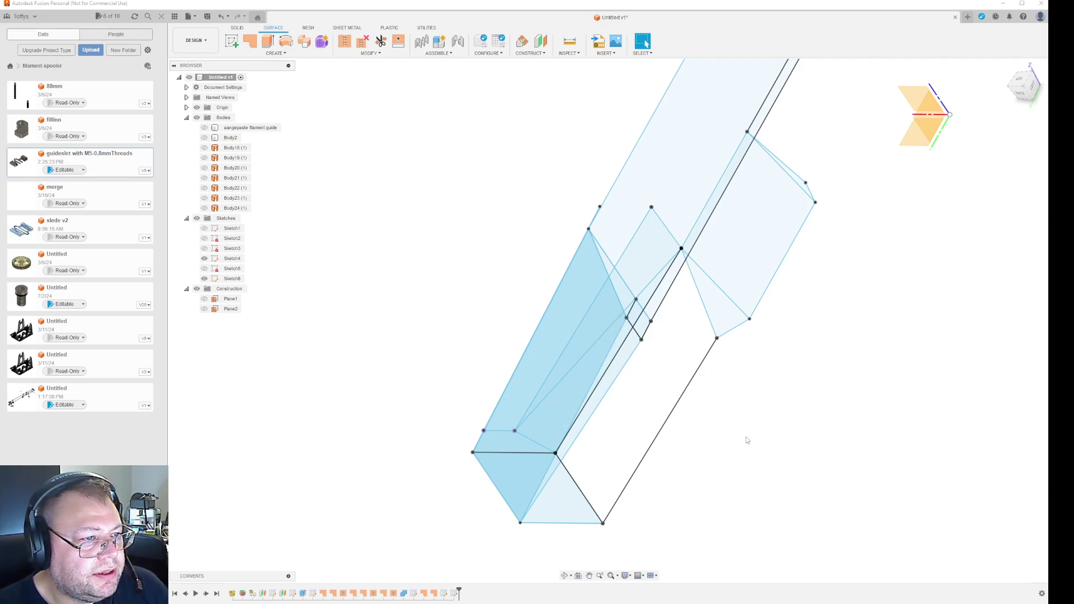
middle_click_drag(747, 440, 749, 304, "shift")
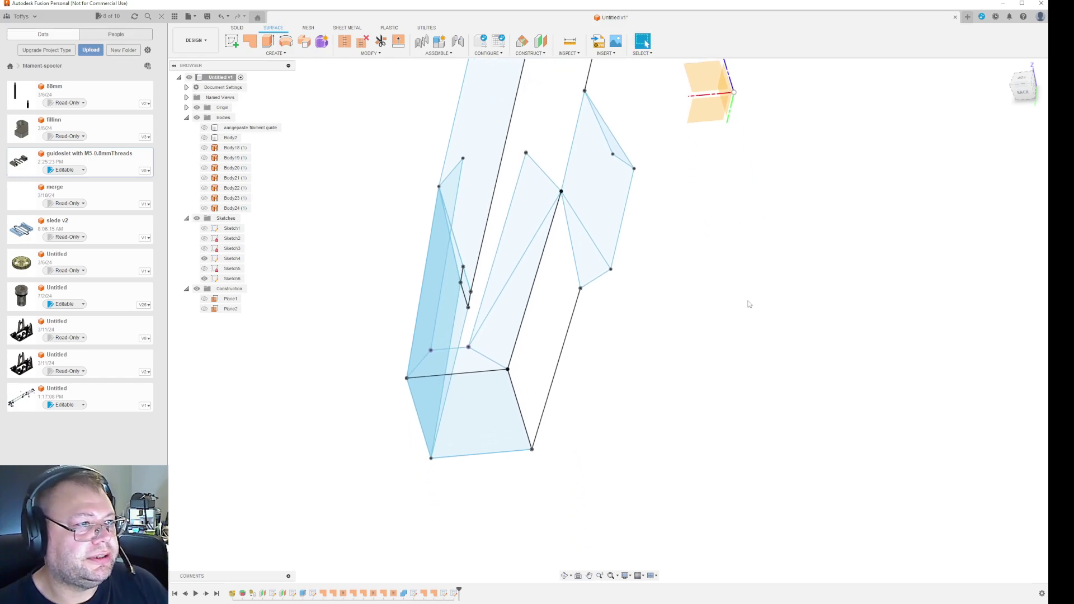